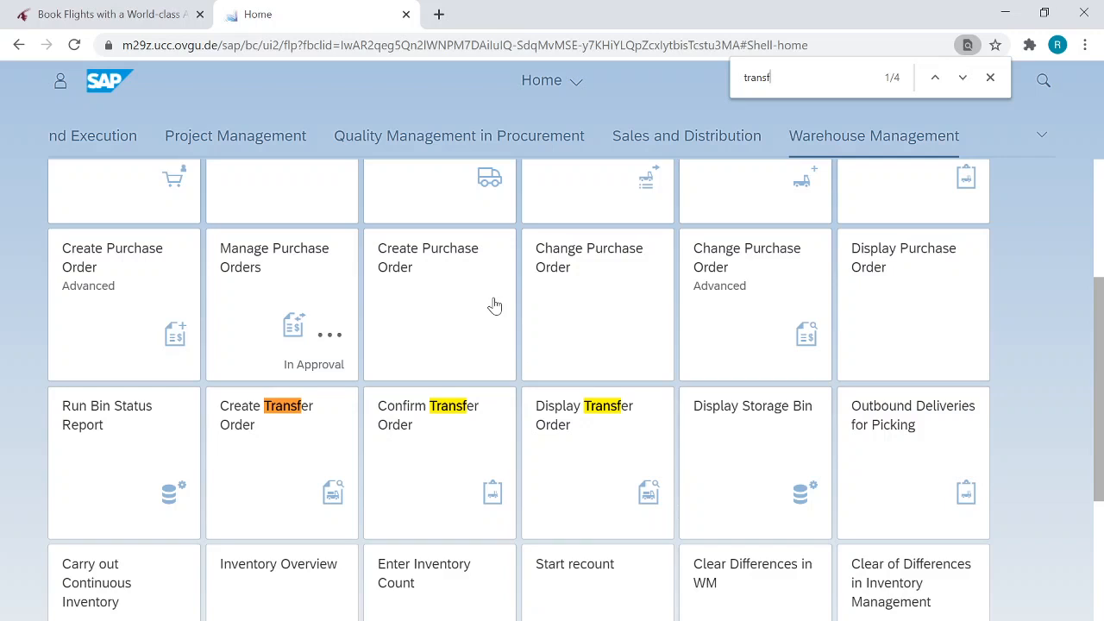
- Open the Create Transfer Order app and set the warehouse number to 100
left_click(253, 421)
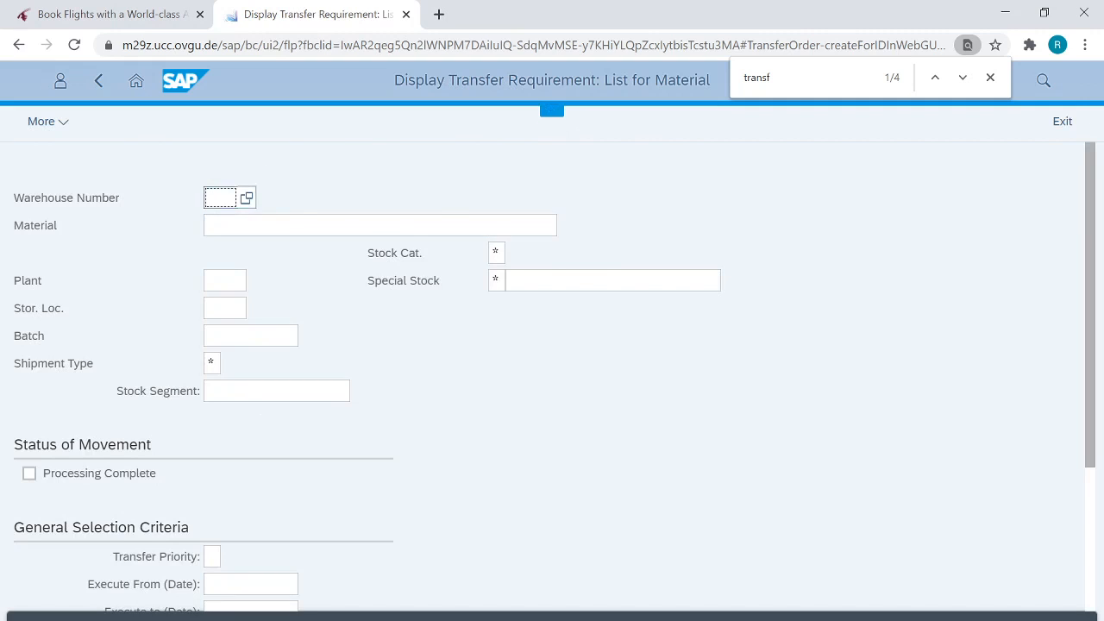
type("100")
left_click(350, 177)
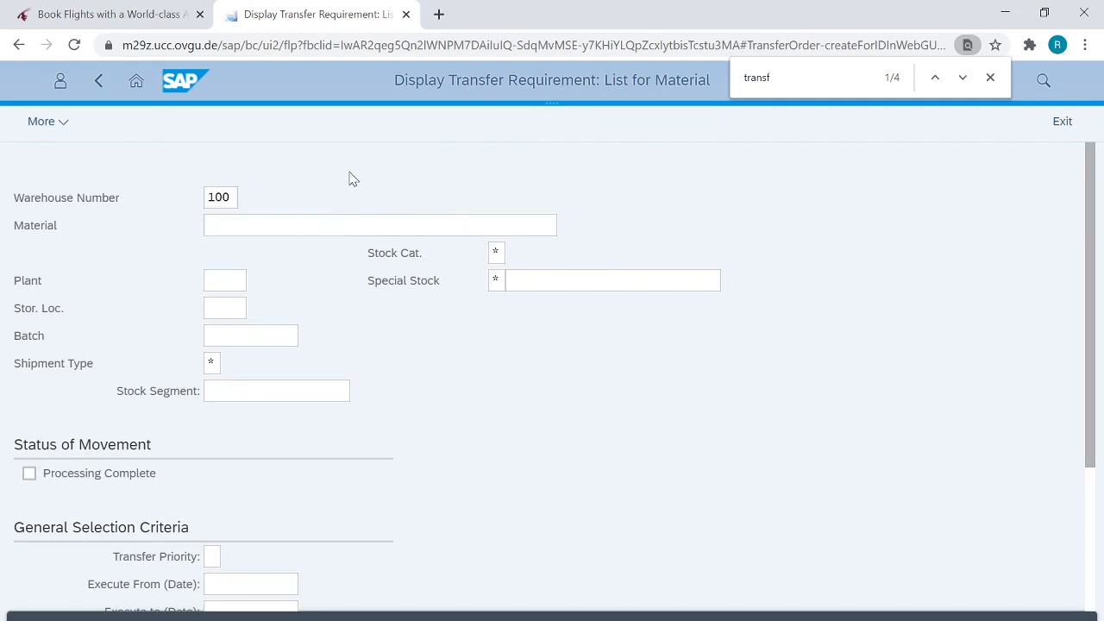
- Search for the knee pads material and set the material to KPAD1005
left_click(317, 227)
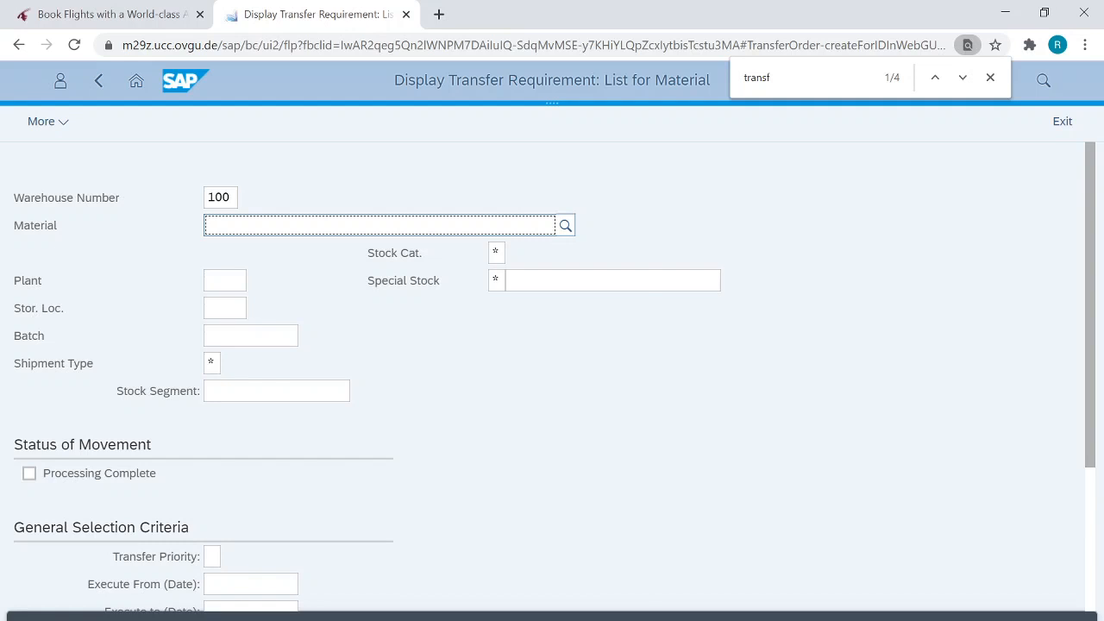
key("Down")
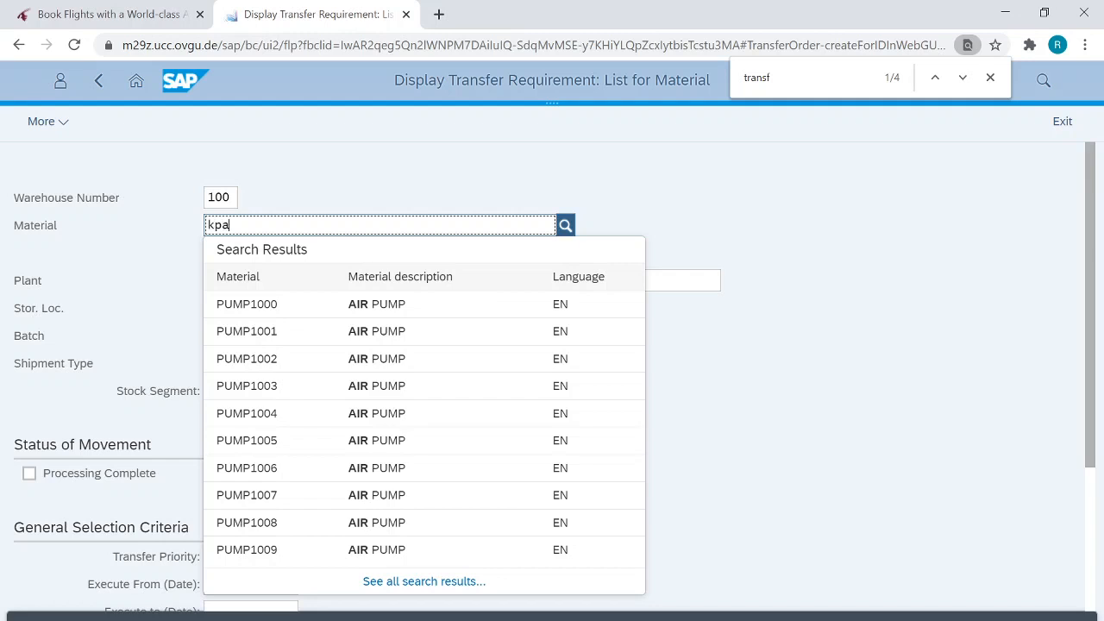
type("d")
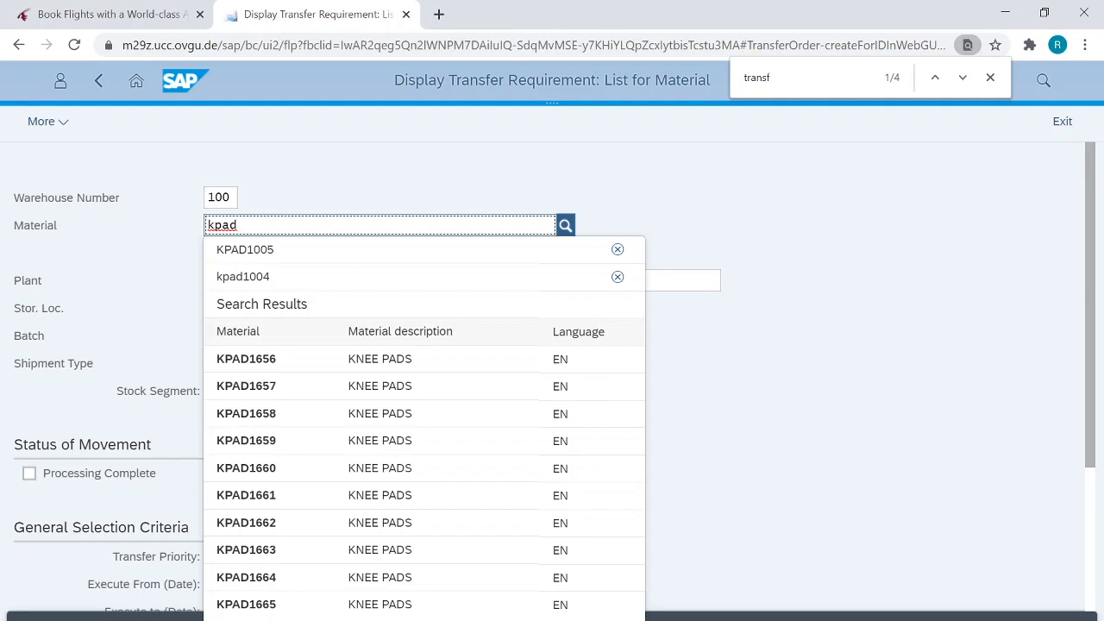
type("1005")
key("Return")
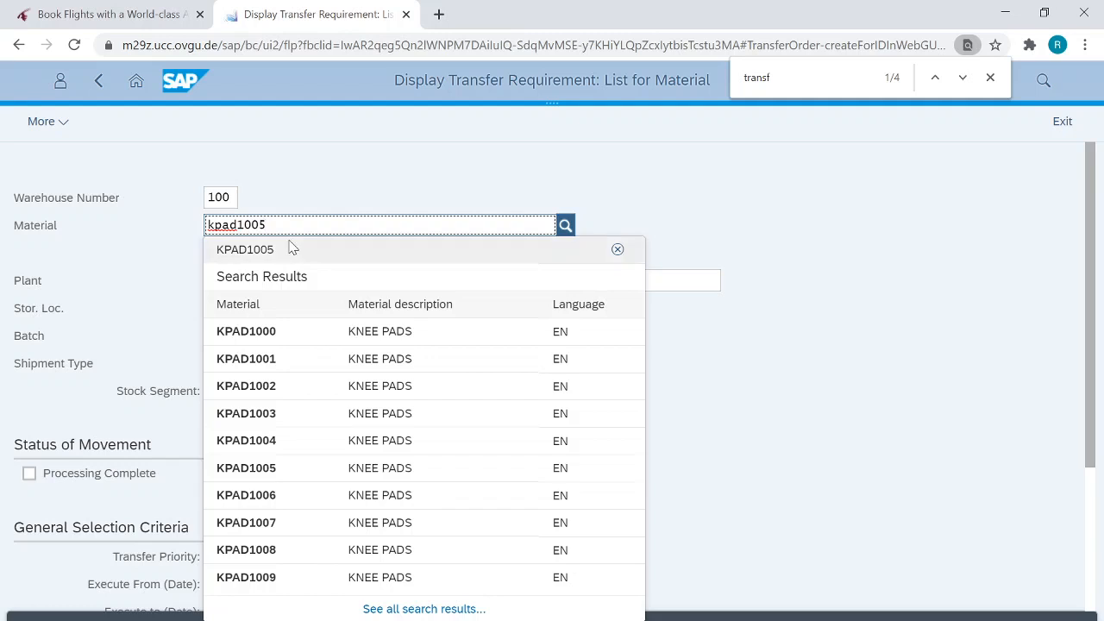
left_click(292, 248)
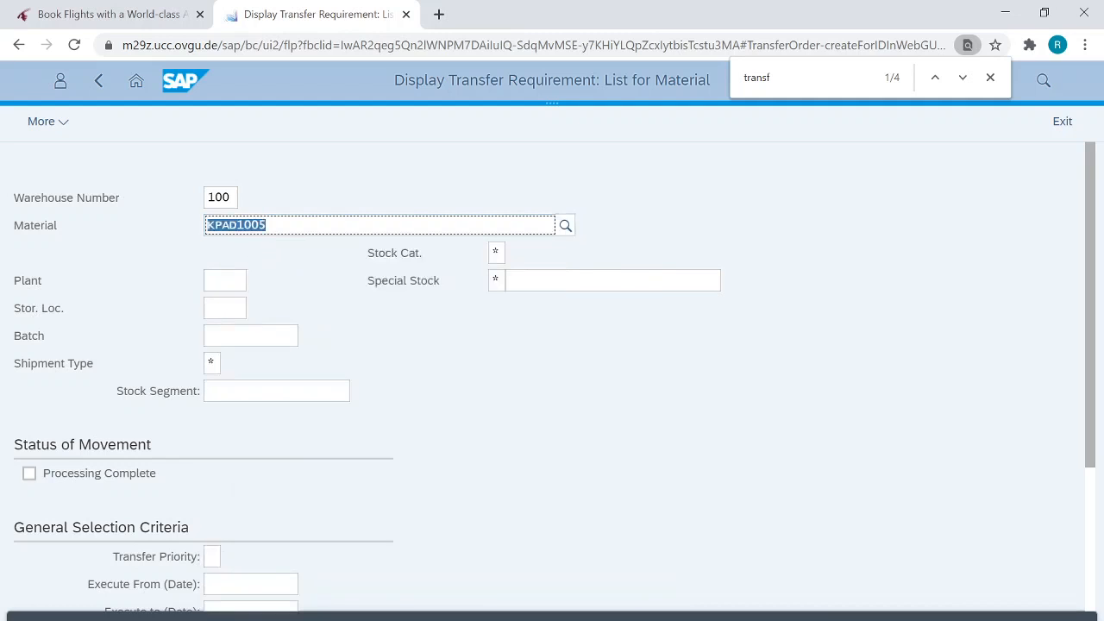
- Set the plant to SD00, San Diego, from the list of plants
key("Tab")
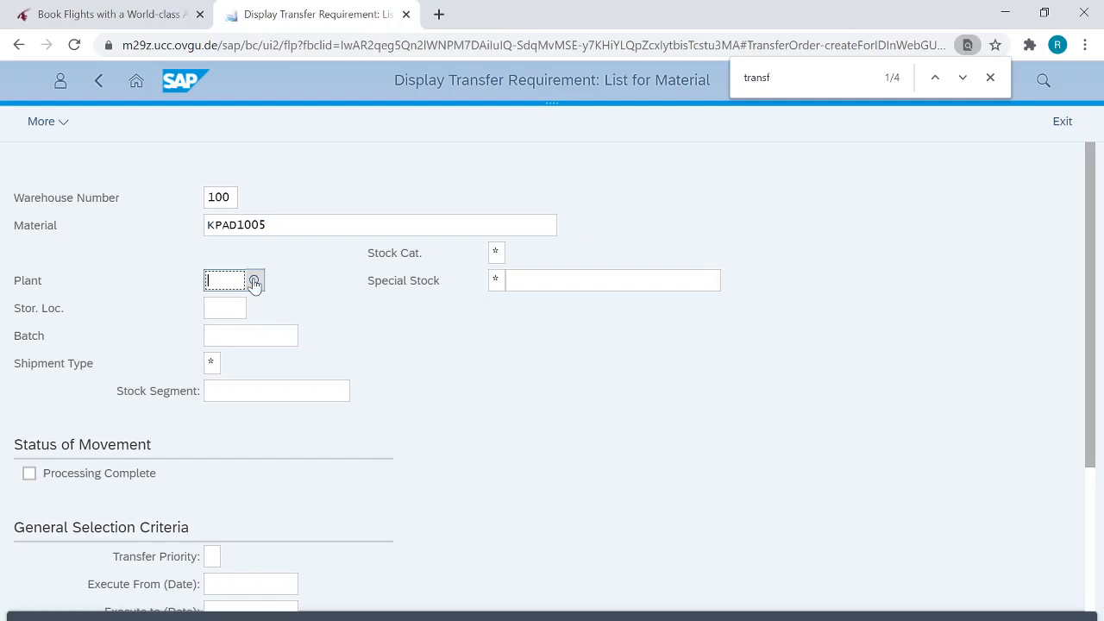
left_click(254, 283)
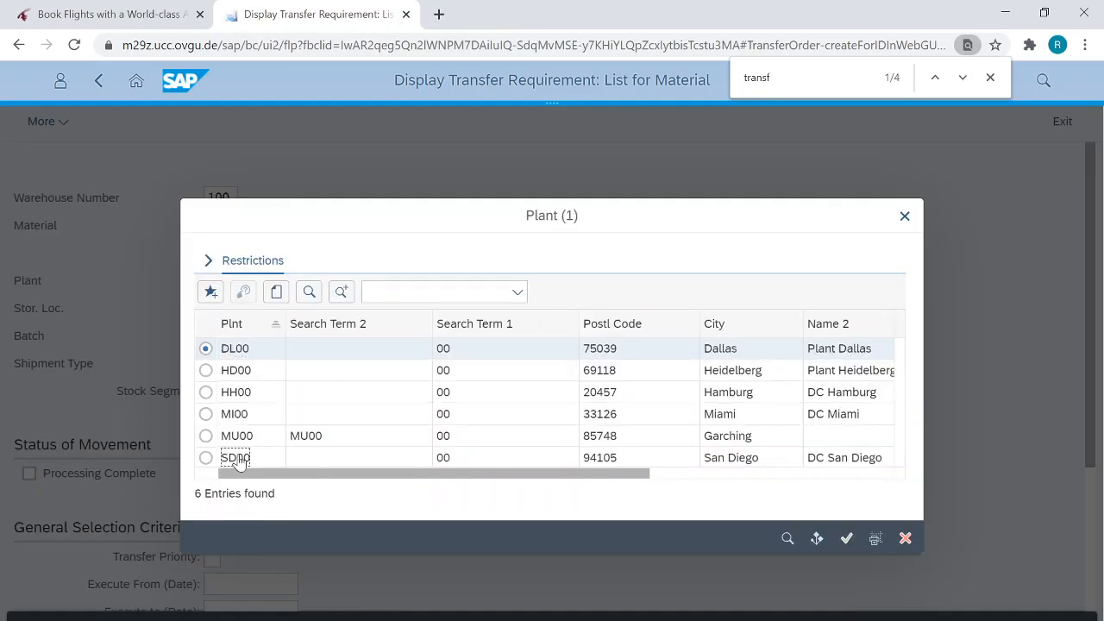
left_click(235, 458)
left_click(846, 538)
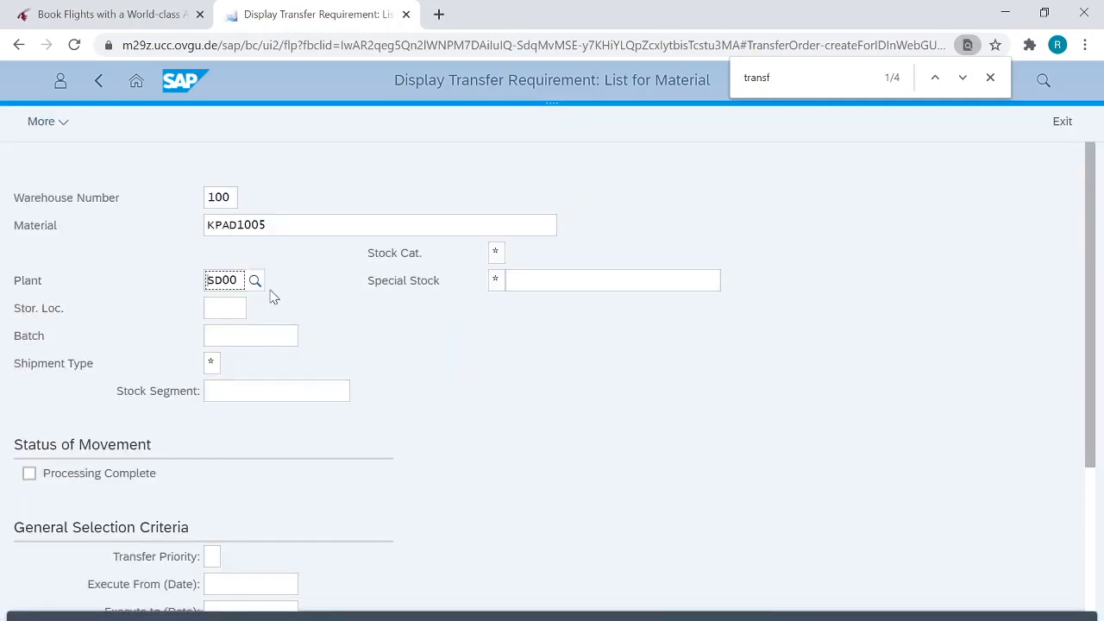
left_click(226, 308)
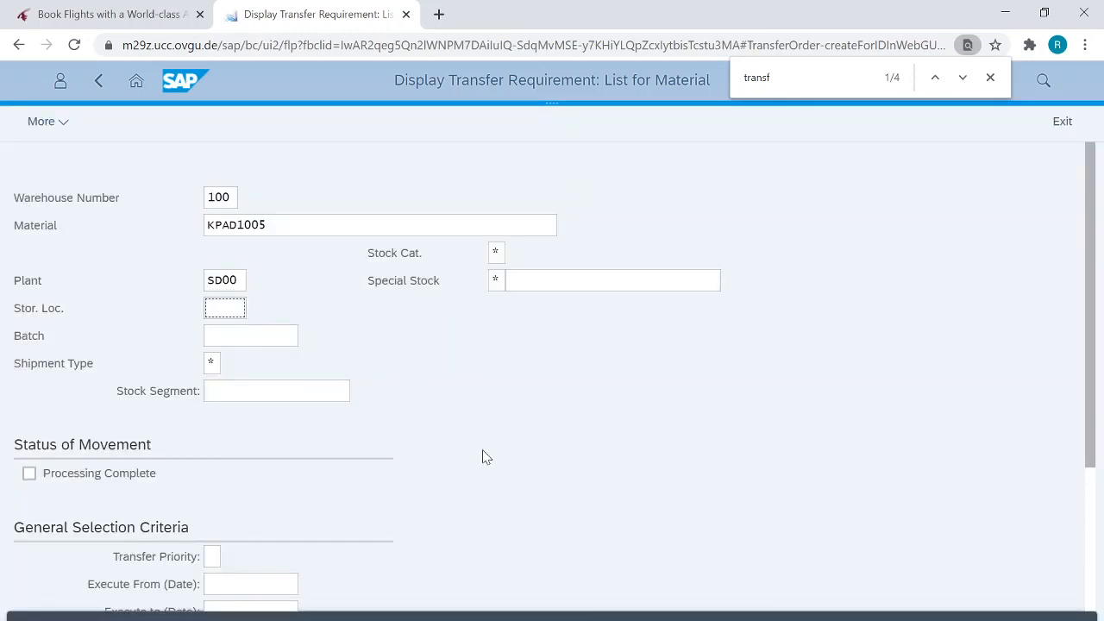
- Switch to the PowerPoint slide show to check the instructions for the selection fields, and return to SAP in the browser
left_click(518, 620)
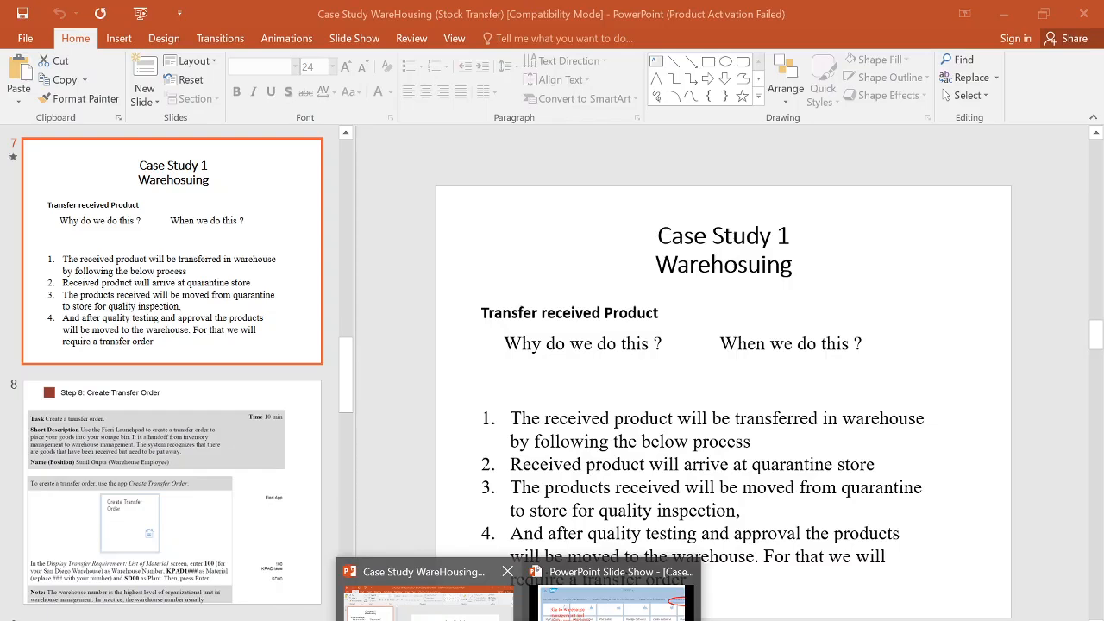
left_click(612, 599)
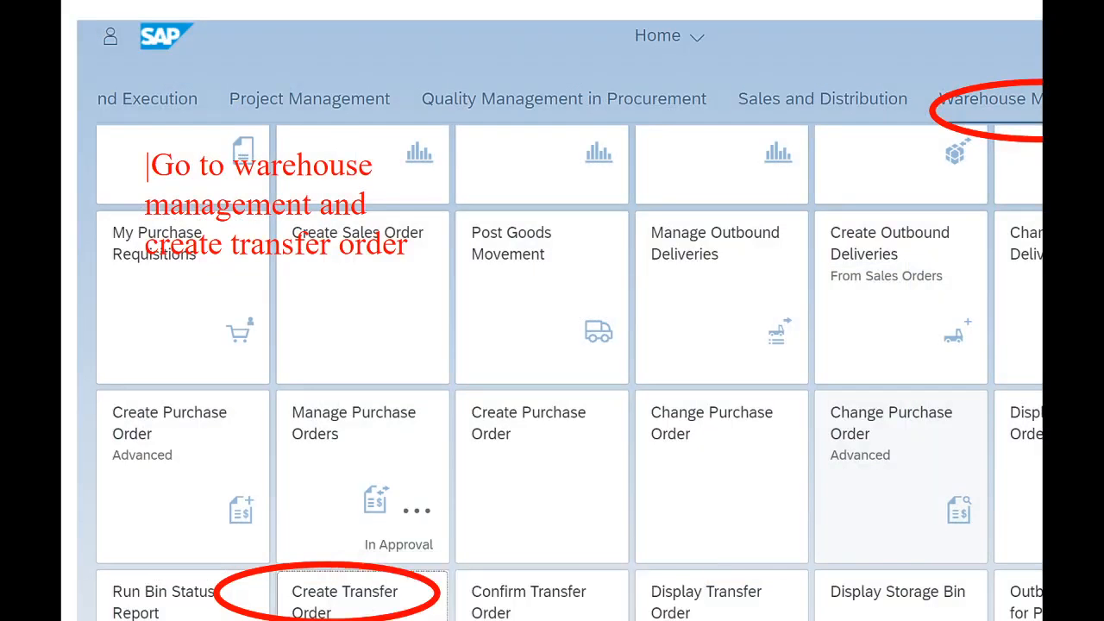
key("Right")
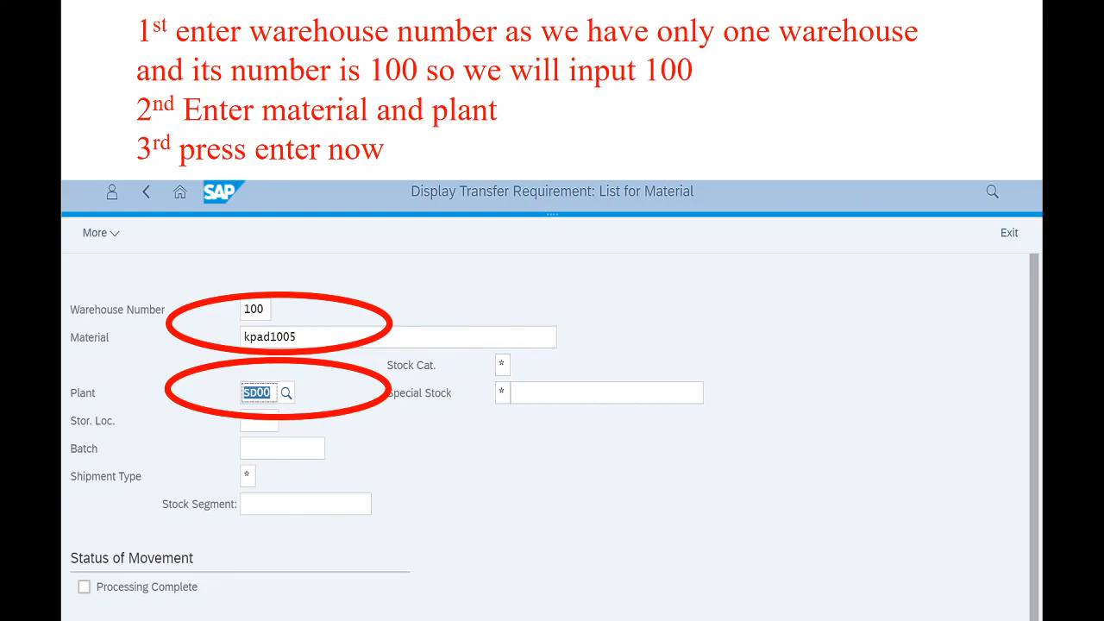
key("Right")
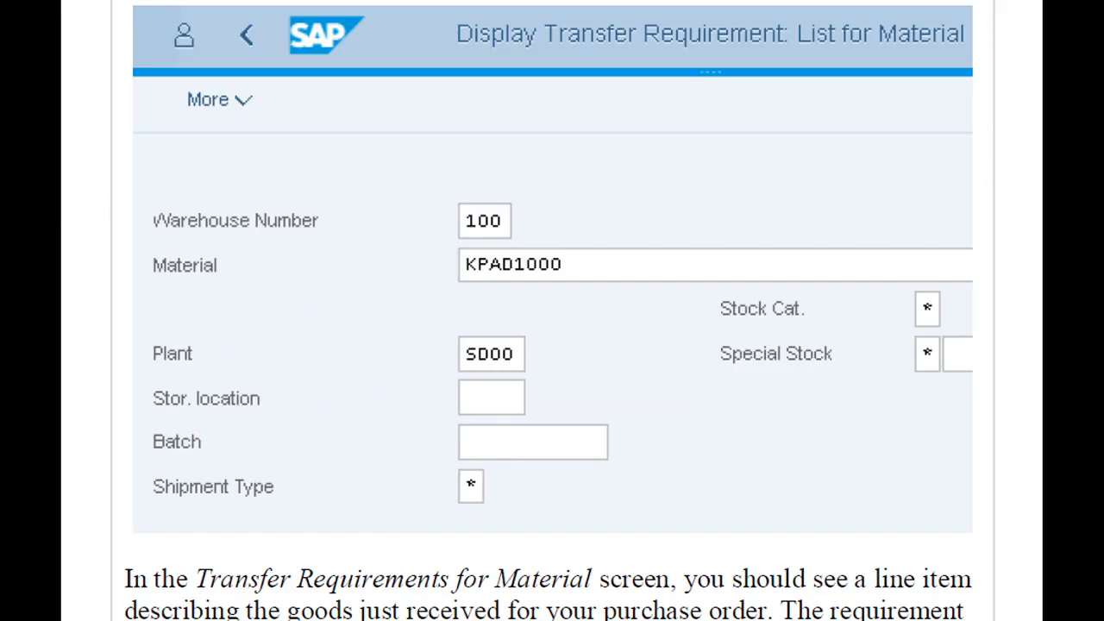
key("Left")
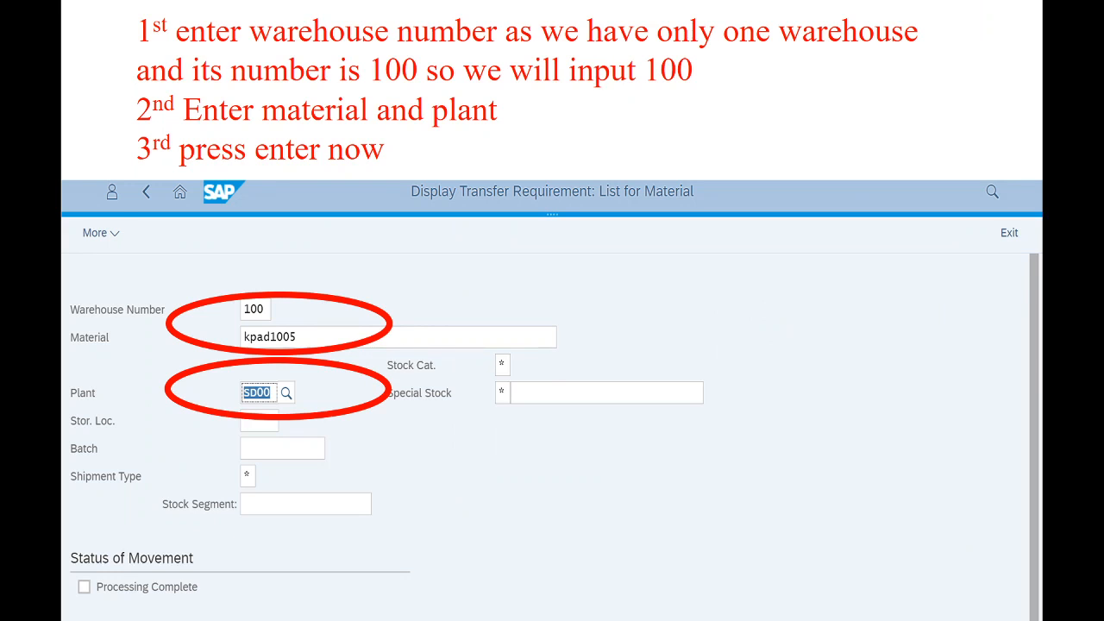
key("alt+Tab")
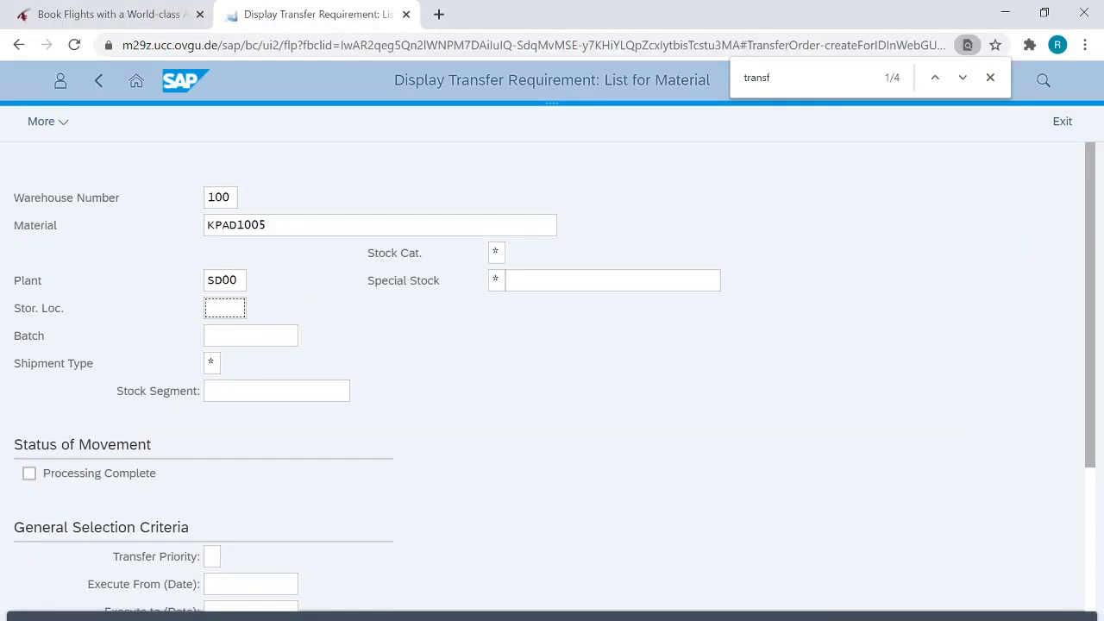
- Run the selection to list the transfer requirements for the material and show the additional list actions
key("F8")
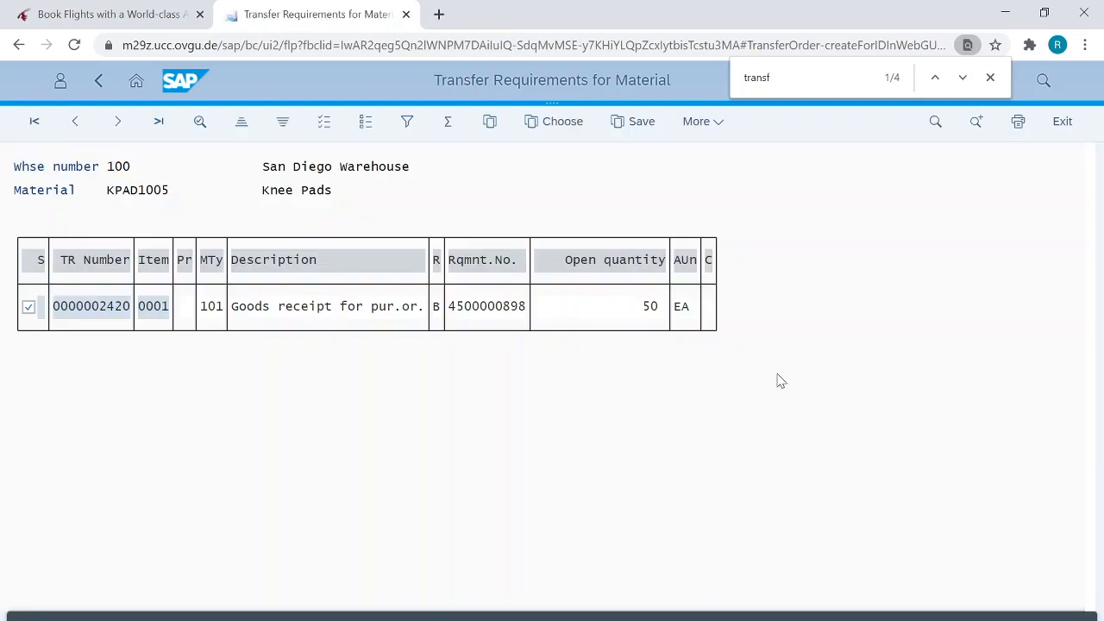
left_click(721, 129)
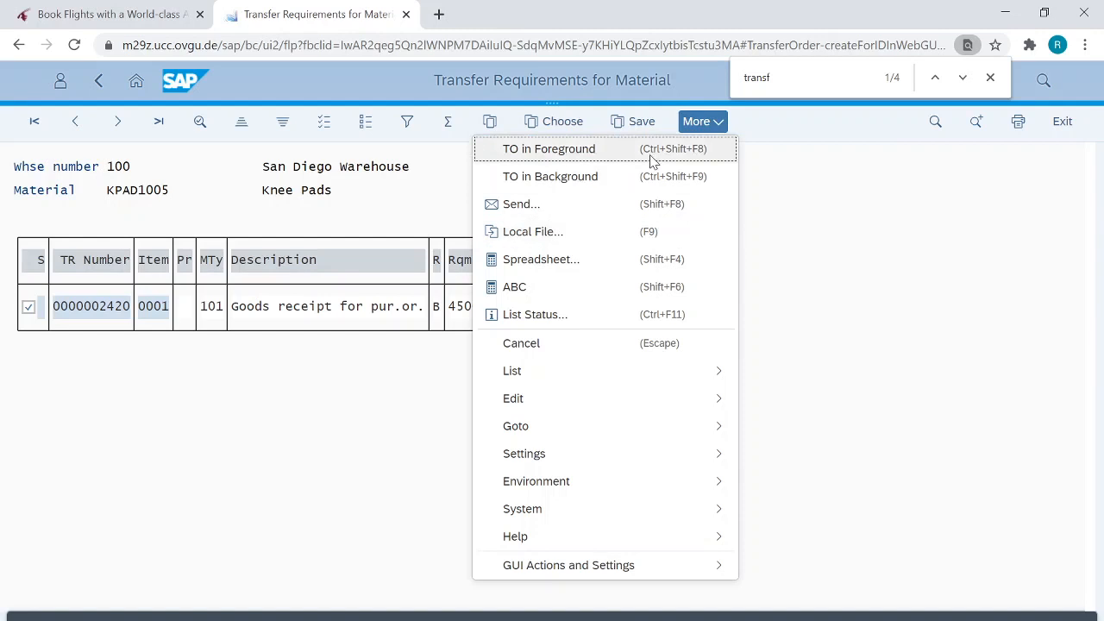
- Open Snipping Tool, close the browser's find bar and capture the Transfer Requirements for Material screen as a rectangular snip
key("super")
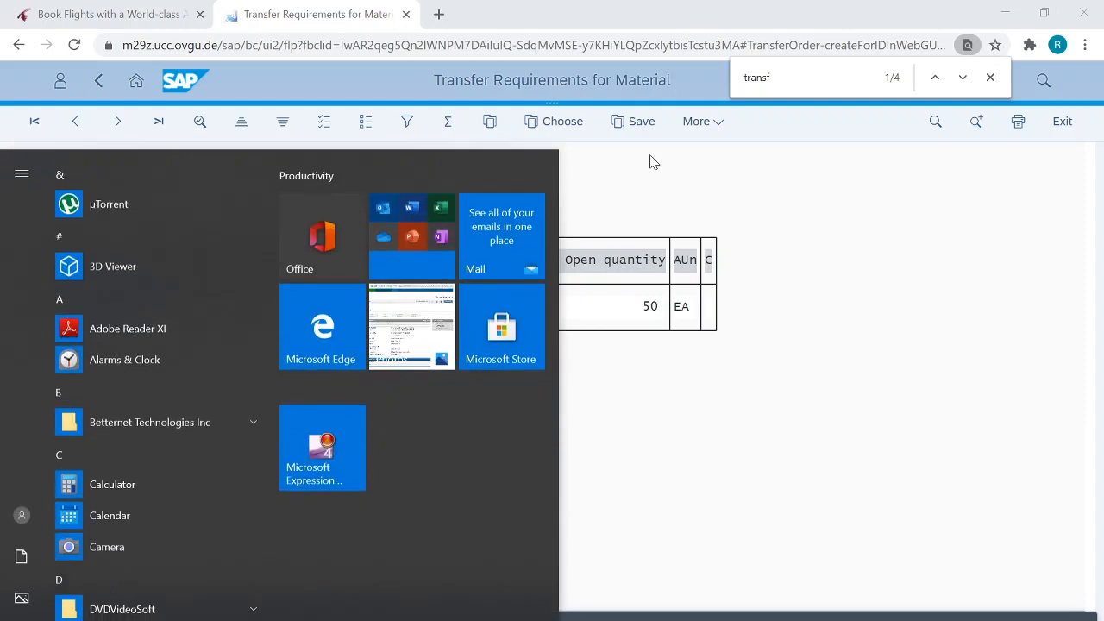
type("s")
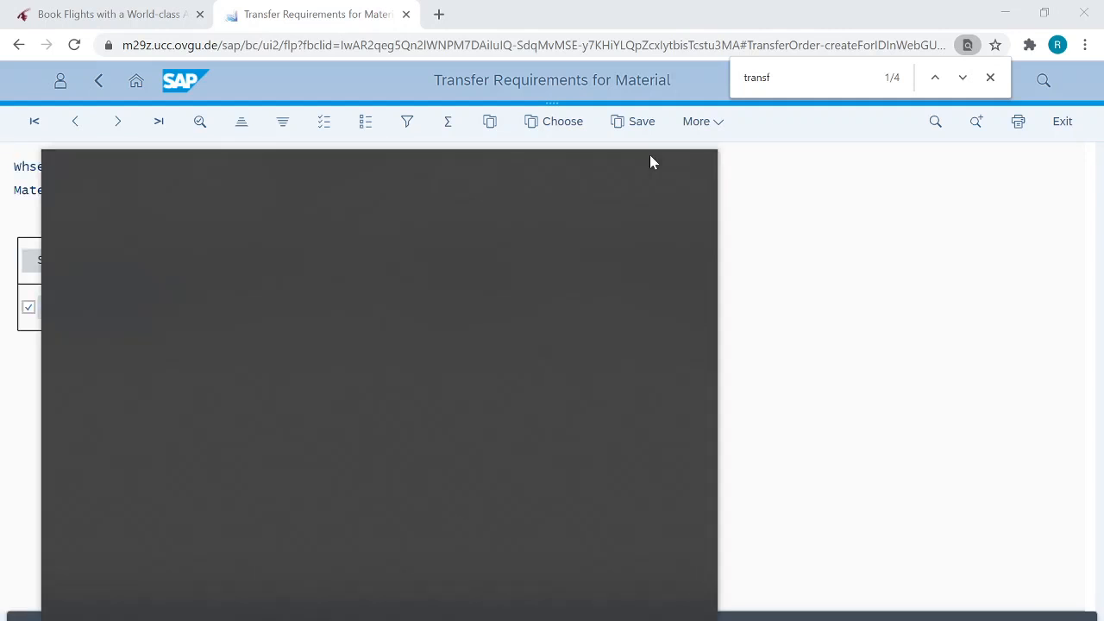
type("nip")
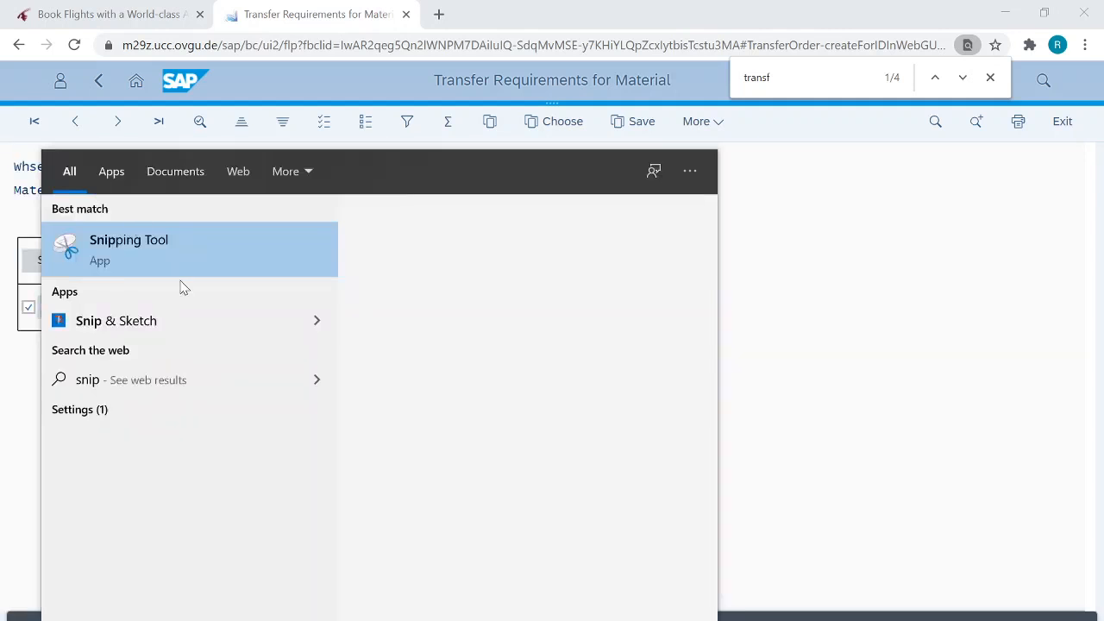
left_click(168, 265)
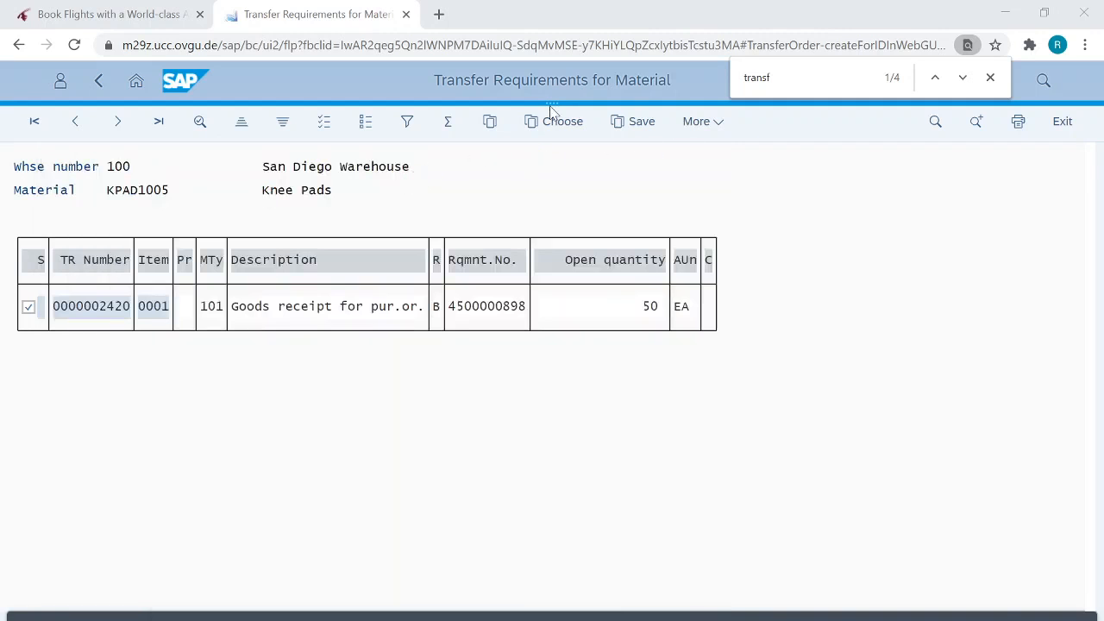
left_click(990, 77)
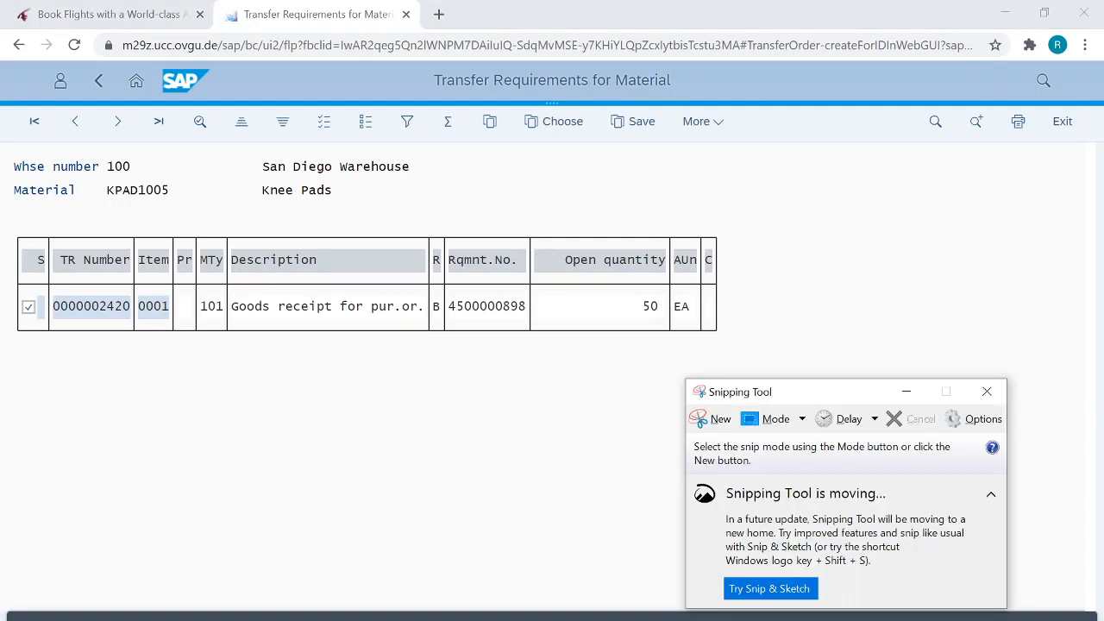
left_click(717, 424)
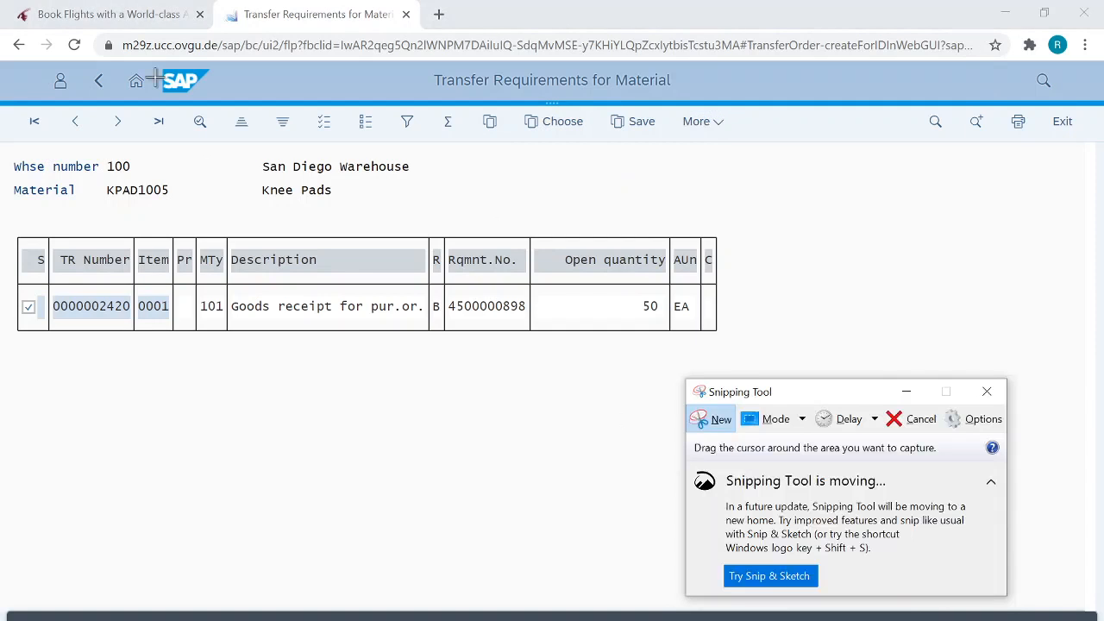
left_click(717, 419)
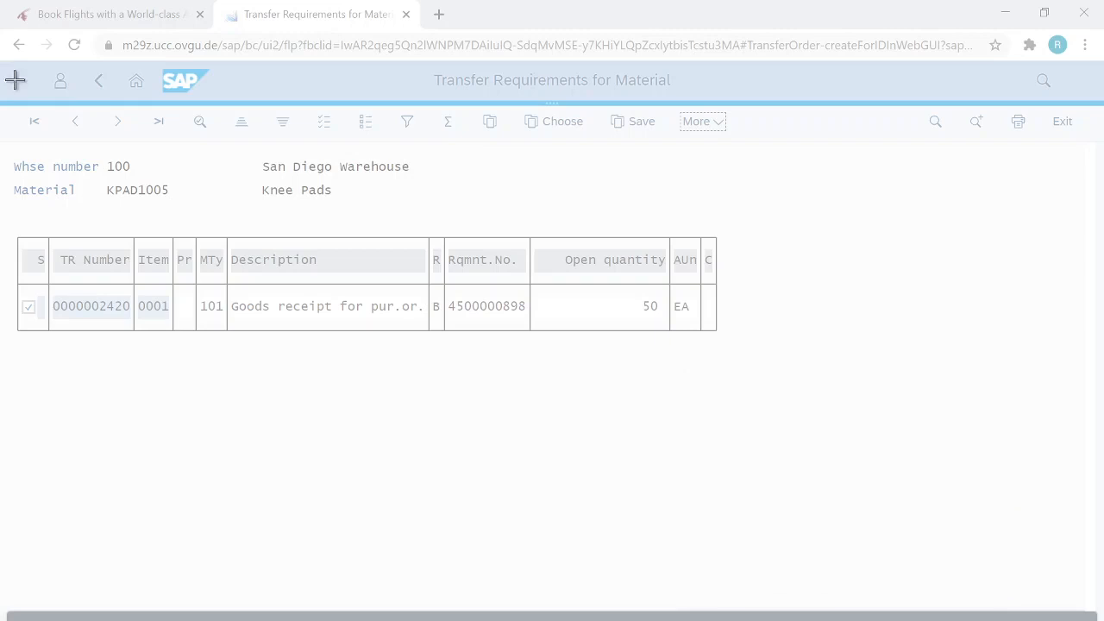
left_click_drag(8, 74, 1012, 576)
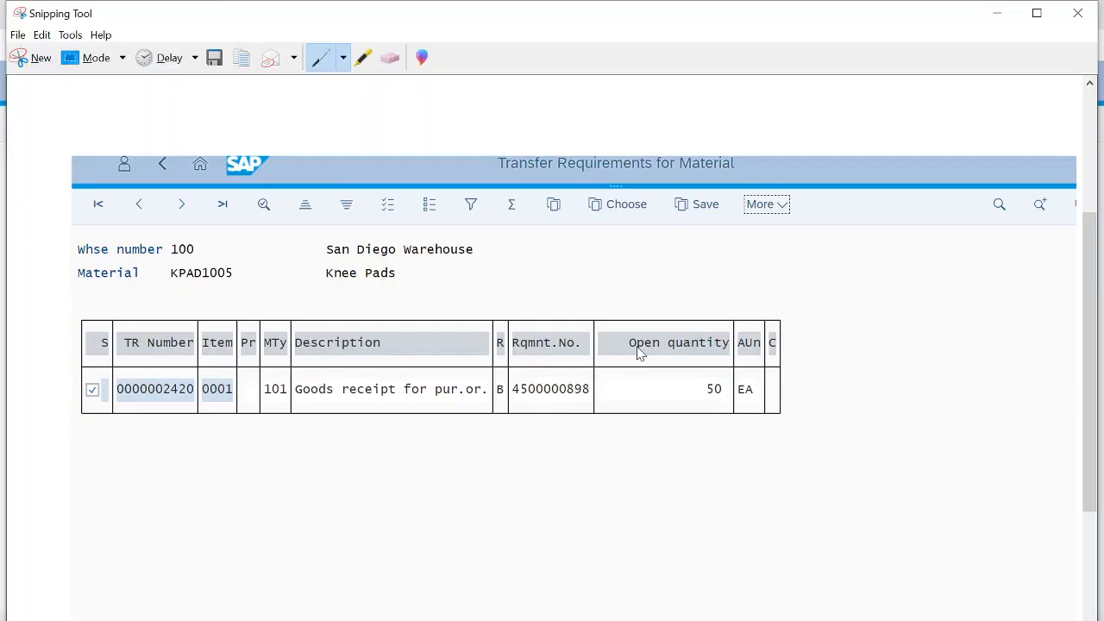
- Copy the snip to the clipboard and close Snipping Tool without saving it
left_click(17, 35)
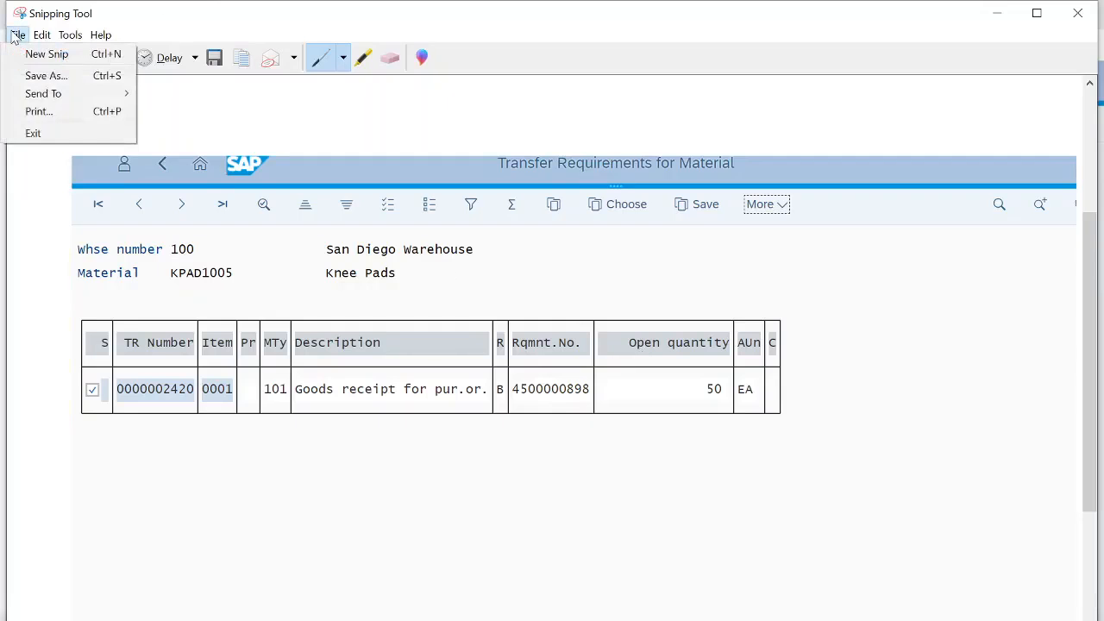
right_click(143, 203)
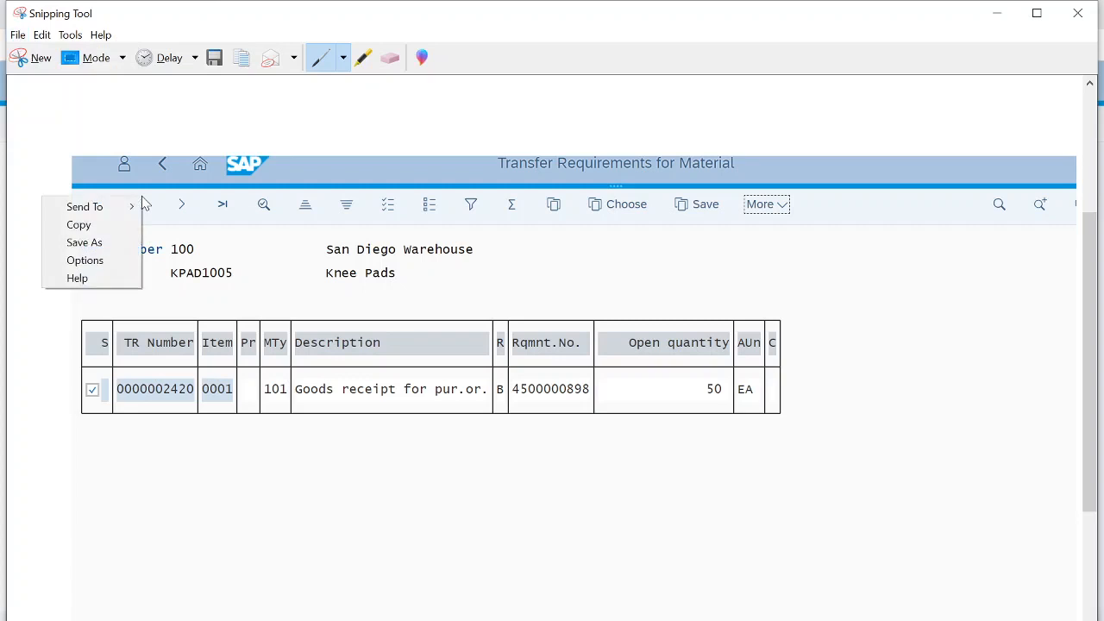
left_click(106, 224)
left_click(1079, 25)
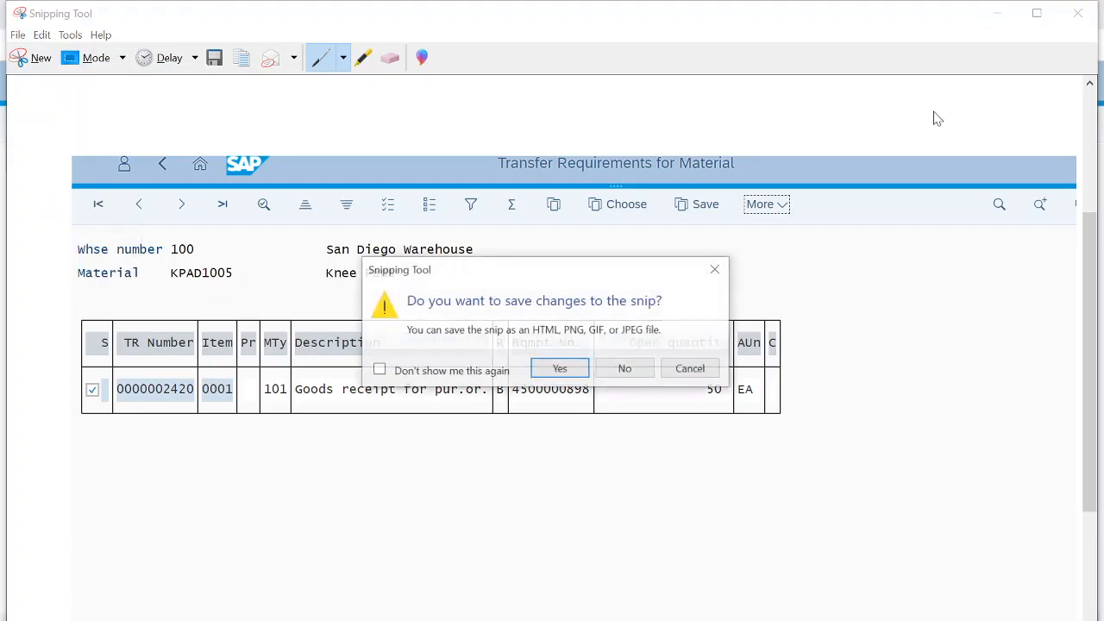
left_click(627, 368)
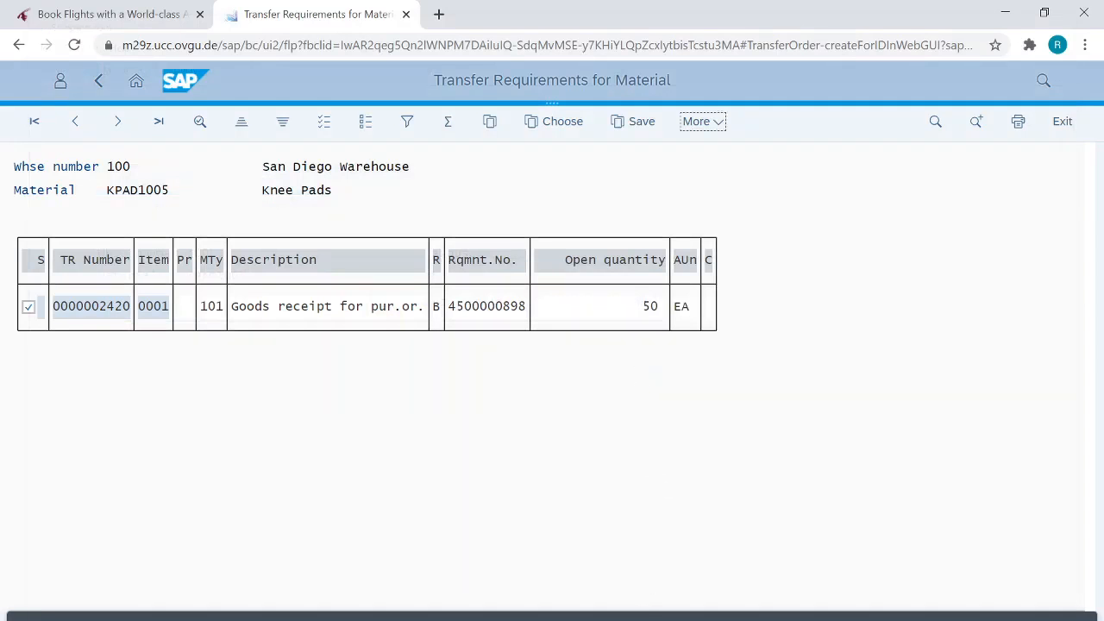
- Switch to the PowerPoint presentation and duplicate slide 13, which shows the Display Transfer Requirement selection screen
mouse_move(551, 614)
left_click(428, 595)
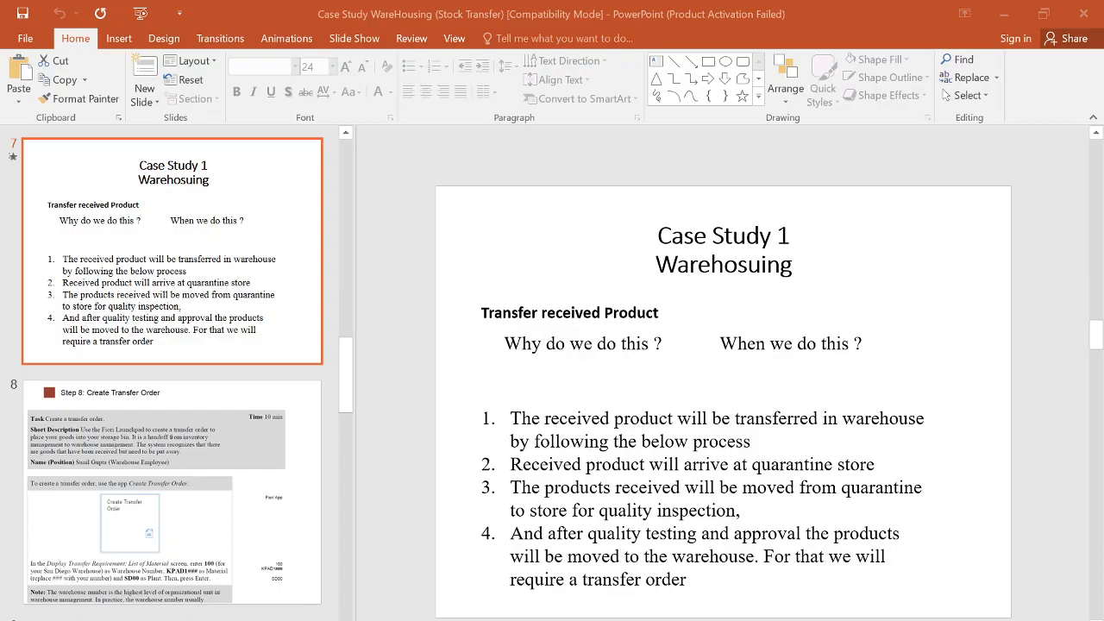
left_click(249, 476)
key("Down")
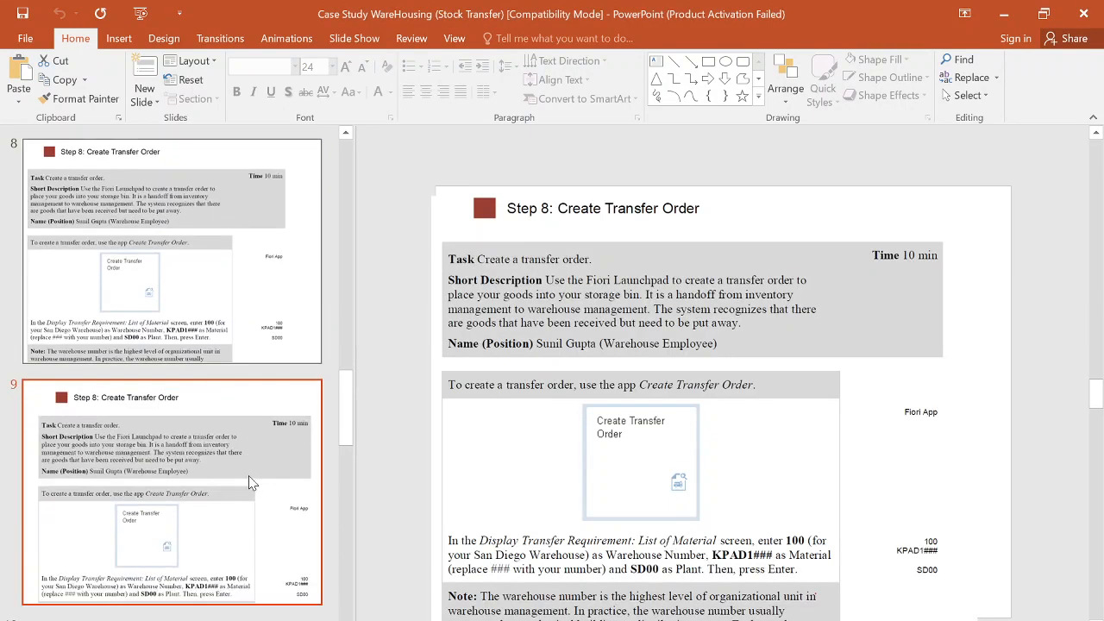
key("Down")
key("Down")
key("Down")
key("Down")
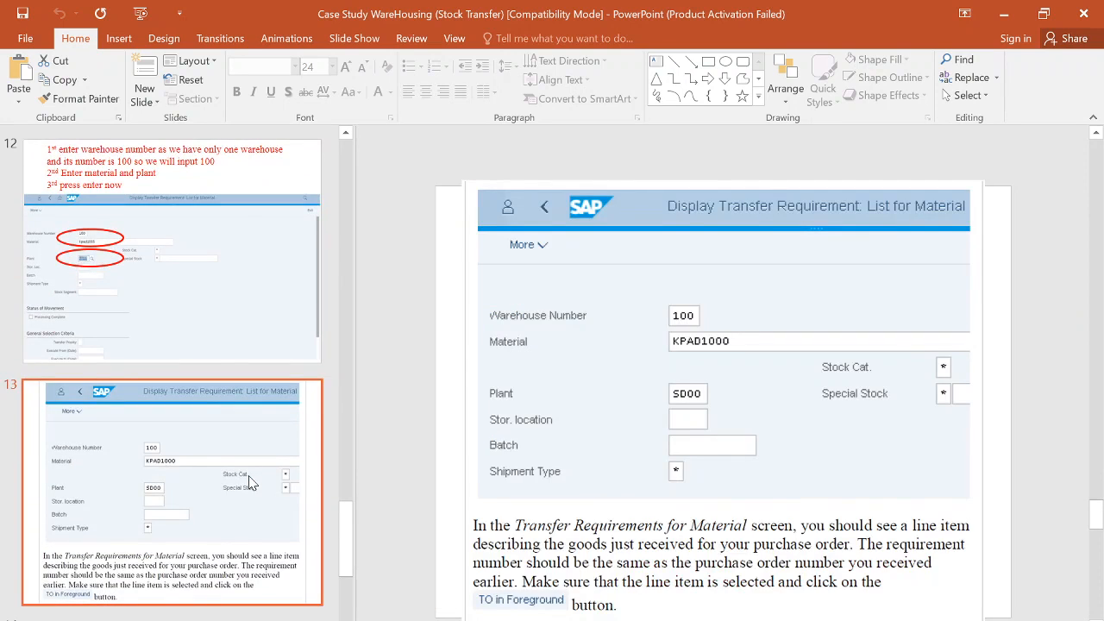
right_click(249, 482)
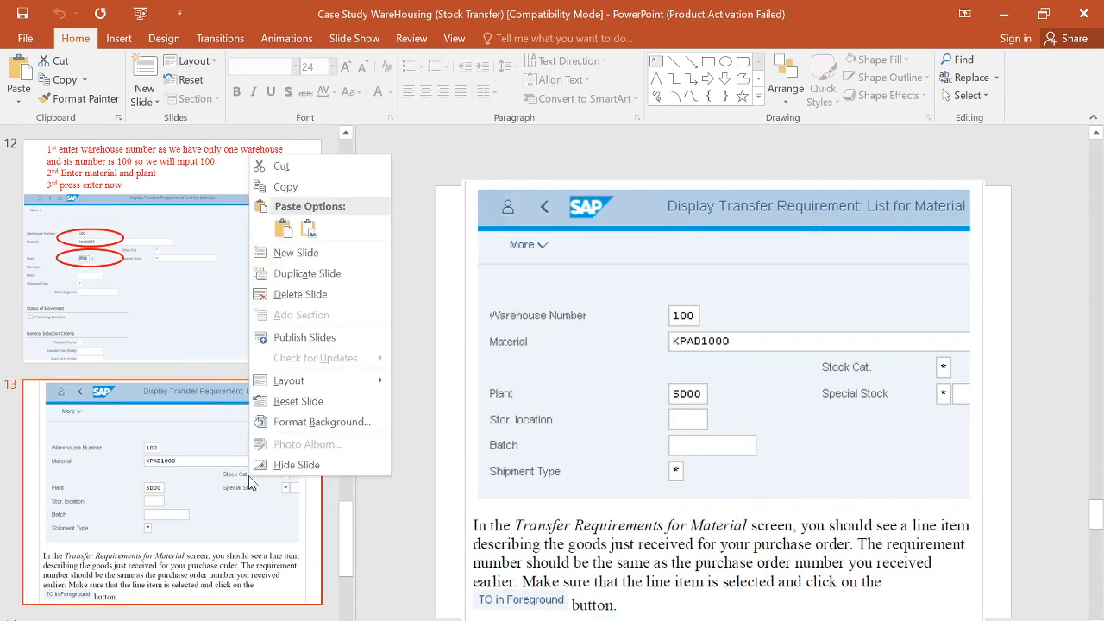
left_click(367, 276)
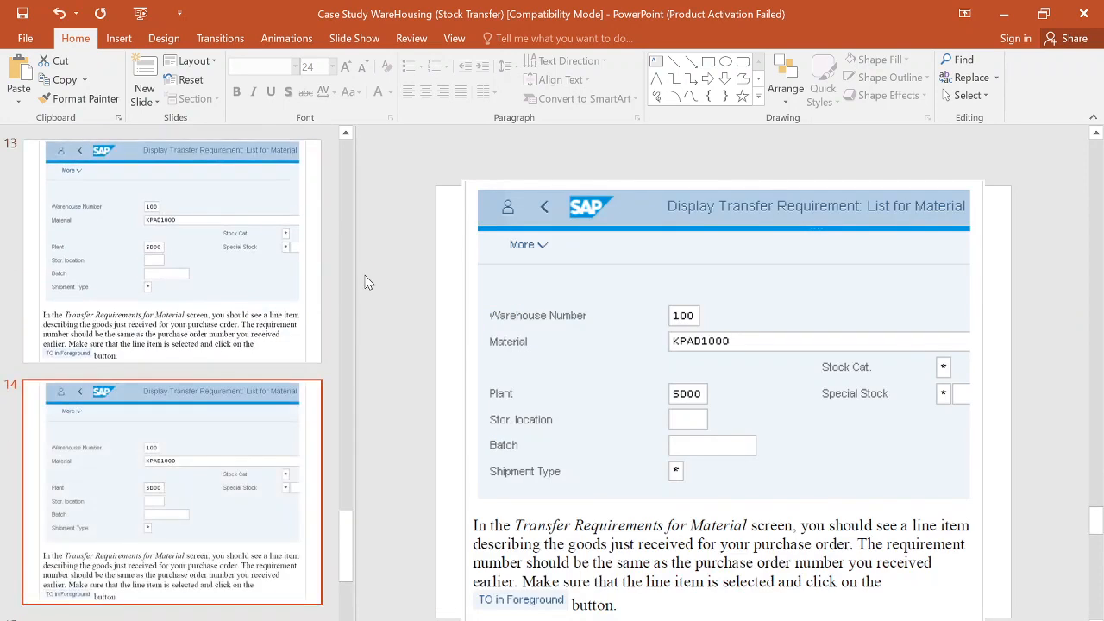
- Replace the picture on the duplicated slide with the copied snip of the Transfer Requirements for Material screen
left_click(543, 427)
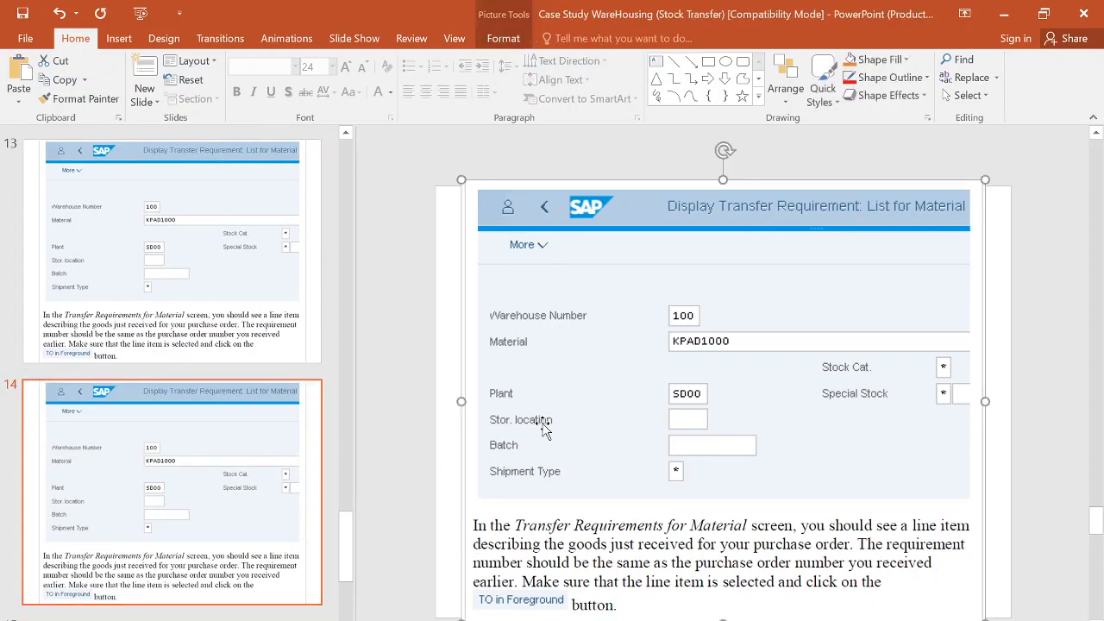
key("Delete")
key("ctrl+v")
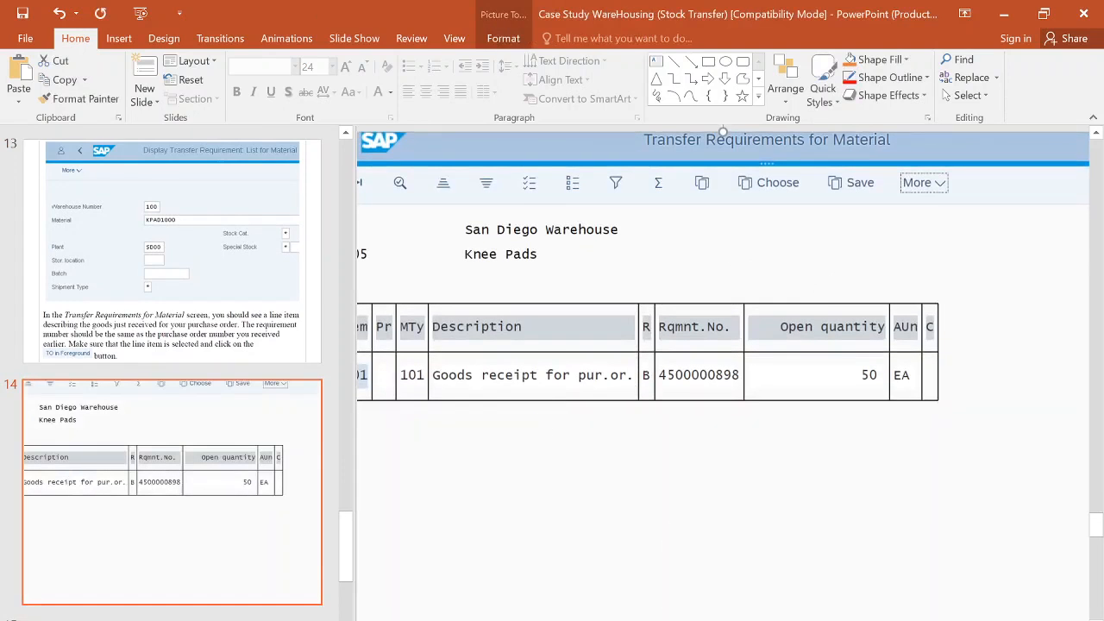
- Scale down and reposition the pasted SAP screenshot so that it spans the full width of slide 14
left_click_drag(586, 620, 474, 620)
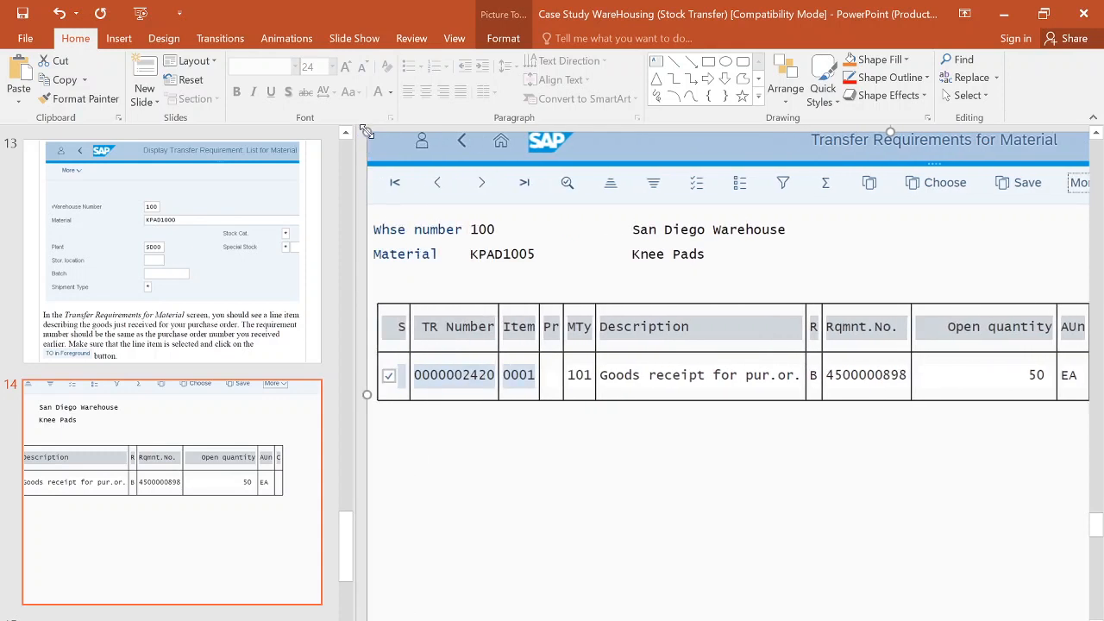
left_click_drag(366, 130, 681, 276)
left_click_drag(771, 319, 757, 257)
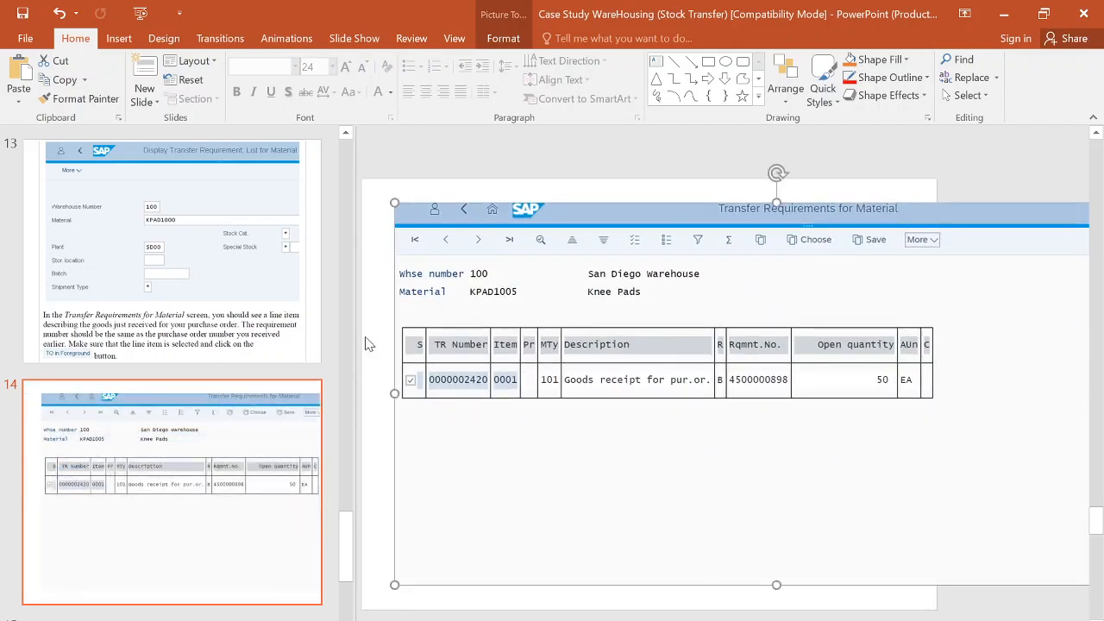
left_click_drag(392, 202, 580, 231)
left_click_drag(695, 315, 463, 311)
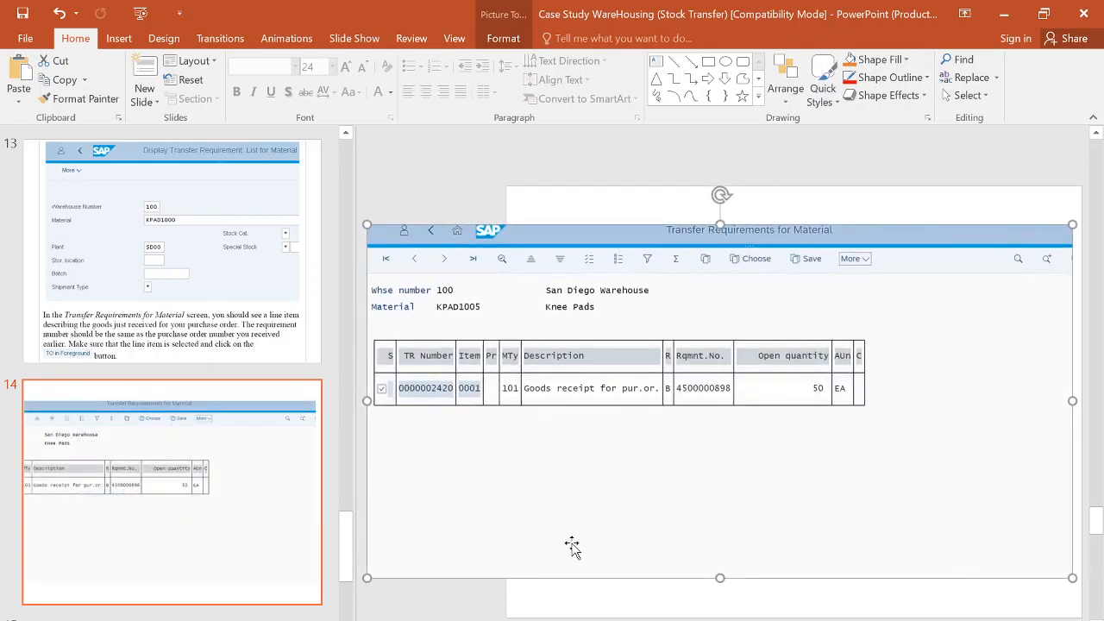
left_click_drag(368, 578, 575, 516)
left_click_drag(606, 472, 611, 475)
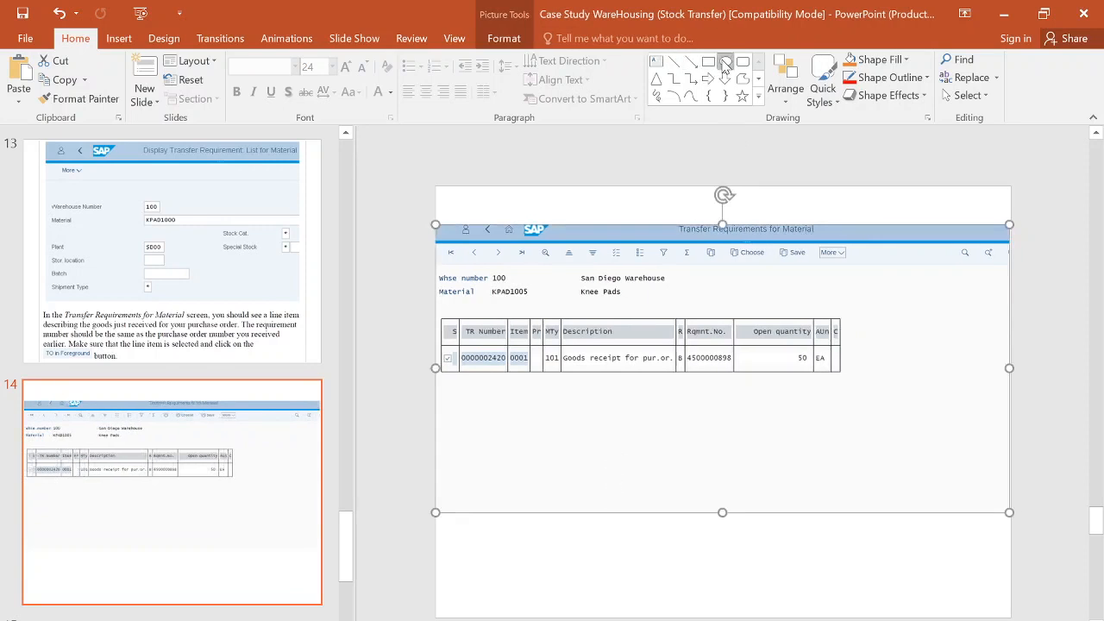
- Add a text box just below the More button in the screenshot and start its note with "Click"
left_click(655, 63)
mouse_move(801, 274)
left_mouse_down()
mouse_move(865, 312)
mouse_move(914, 300)
left_mouse_up()
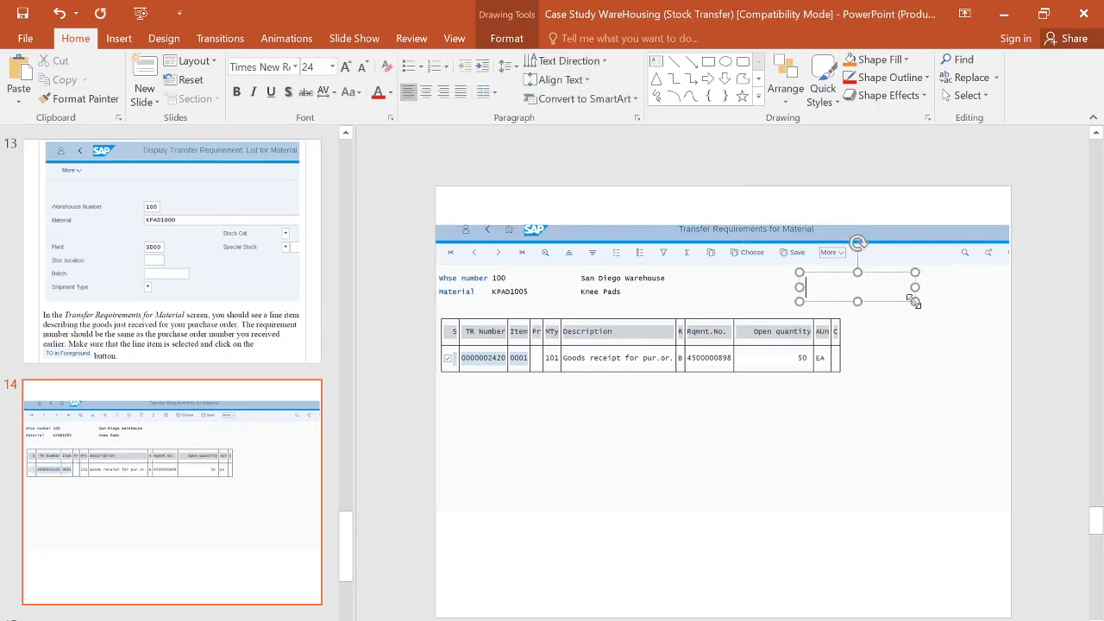
type("Click omO")
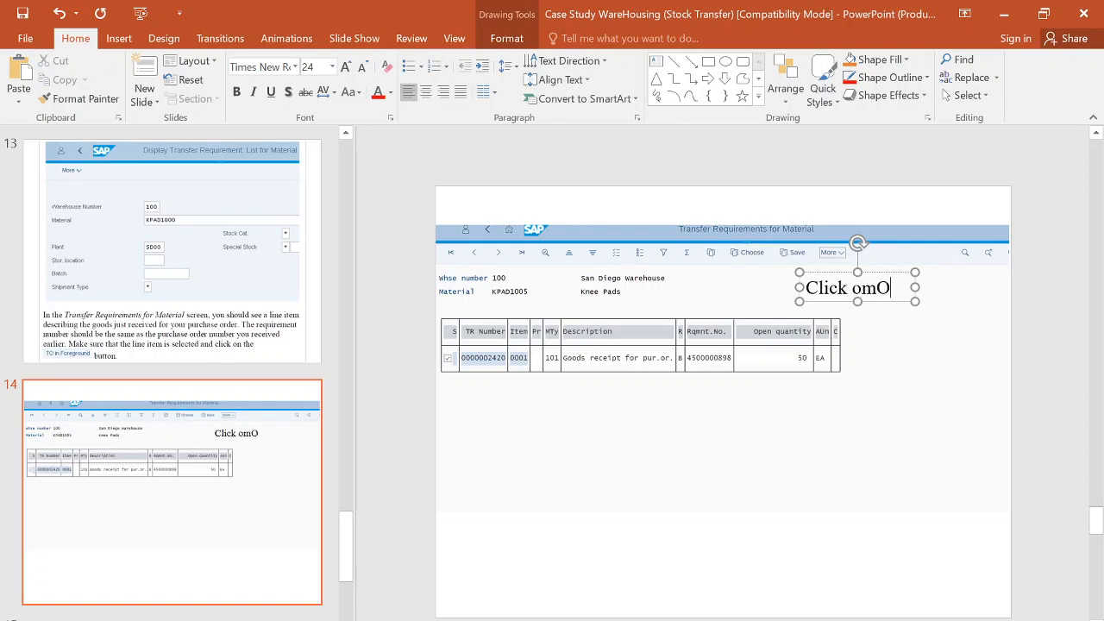
key("BackSpace")
type("]]")
- Check the additional list actions in the SAP browser window for the option's wording and return to PowerPoint
key("alt+Tab")
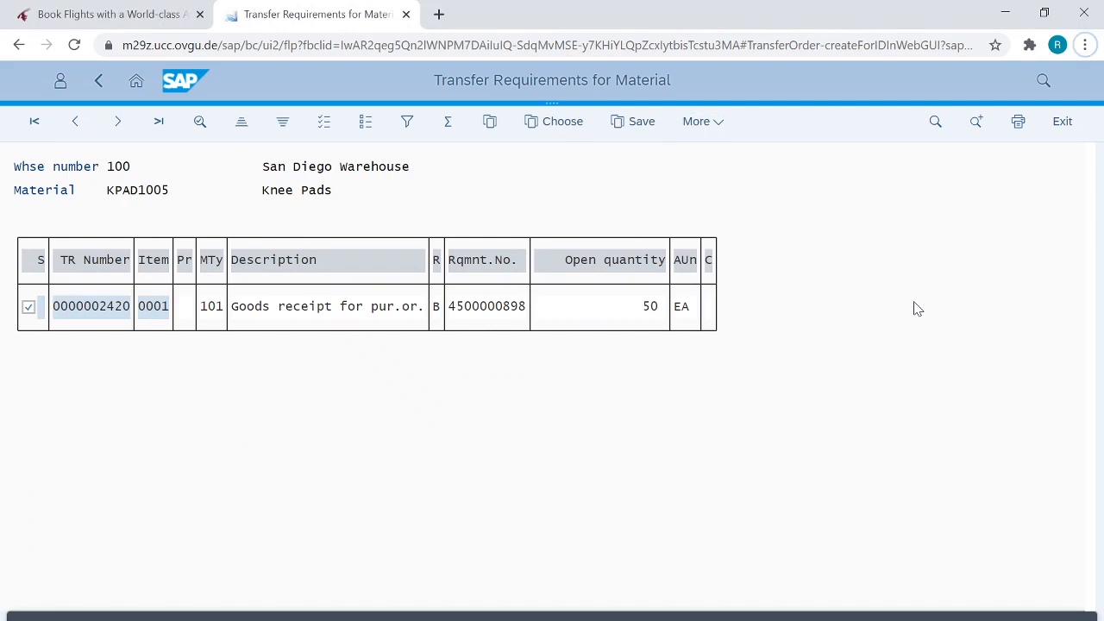
left_click(718, 126)
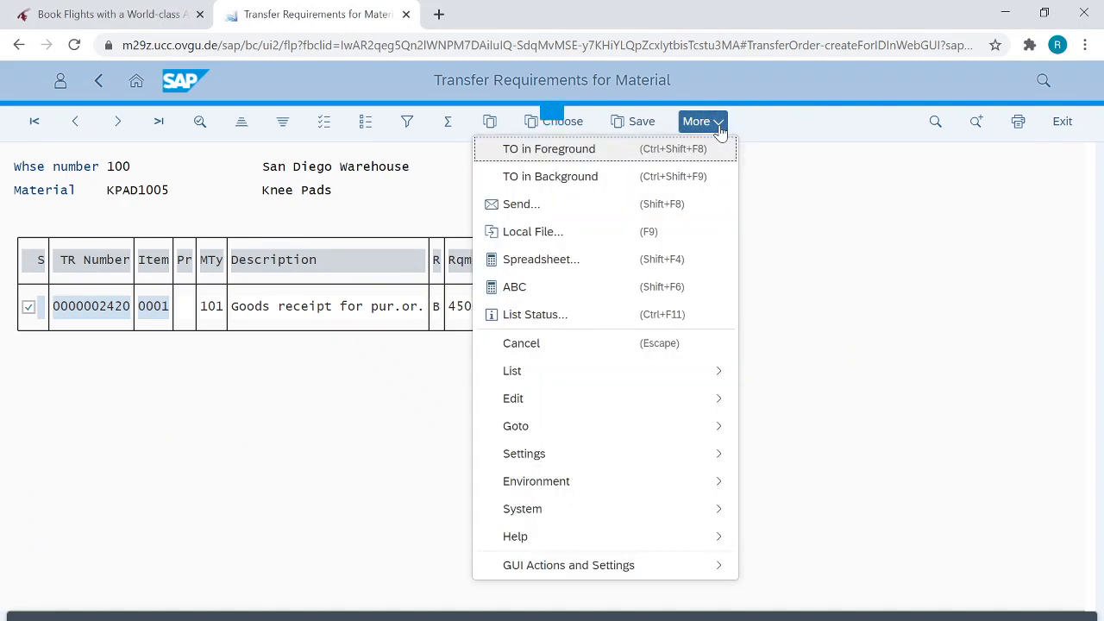
key("alt+Tab")
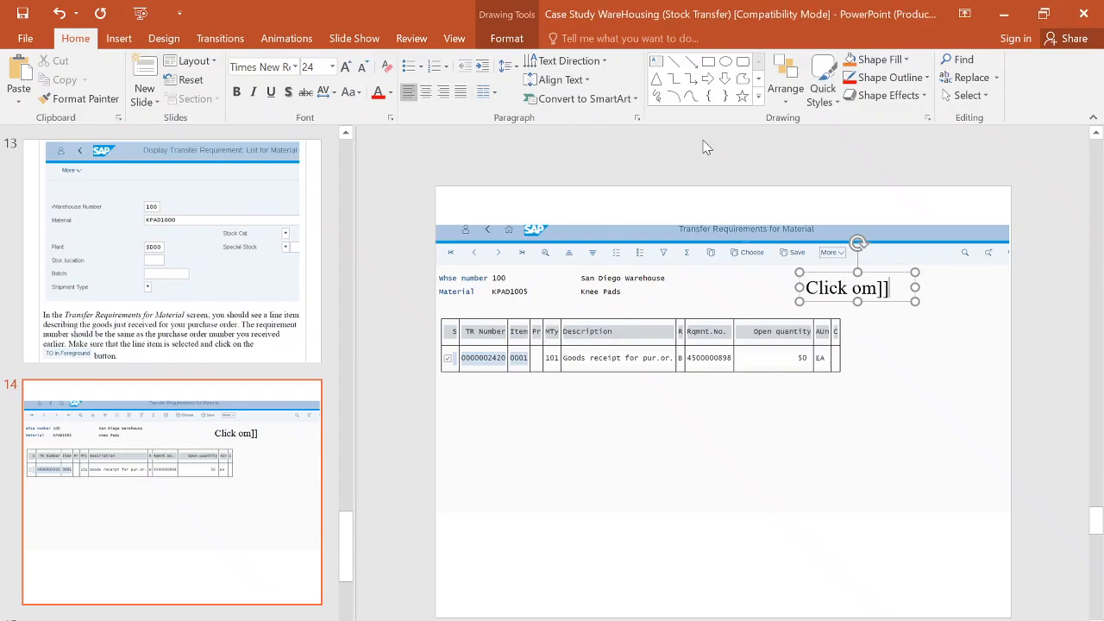
- Correct and complete the note in the text box to read "Click on More and select two in fore ground"
key("BackSpace")
key("BackSpace")
key("BackSpace")
key("BackSpace")
type("on Mare")
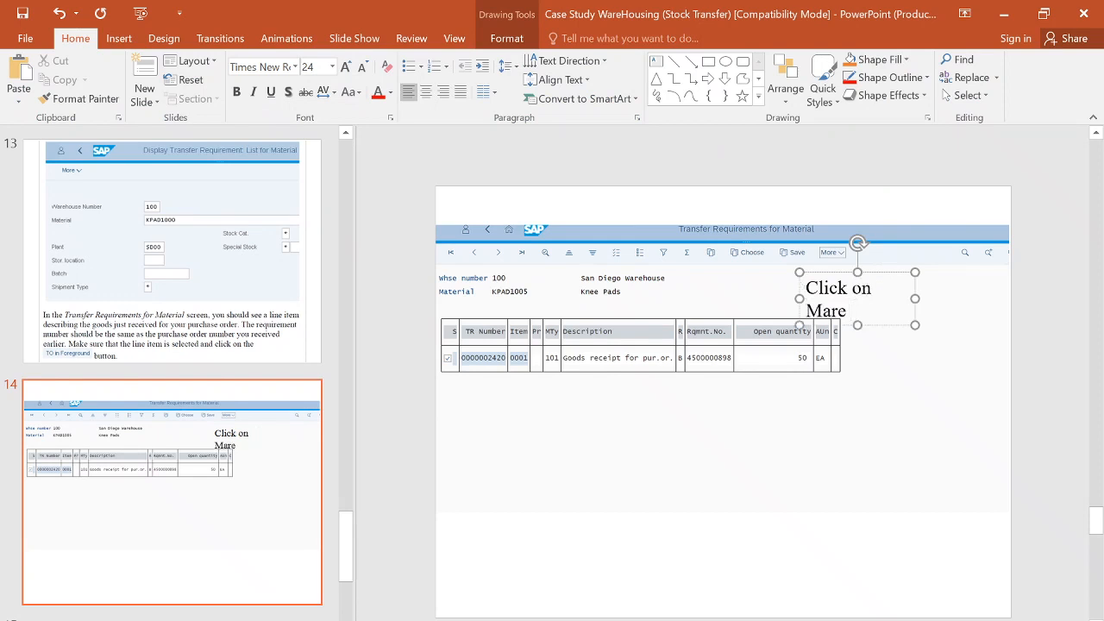
key("BackSpace")
key("BackSpace")
key("BackSpace")
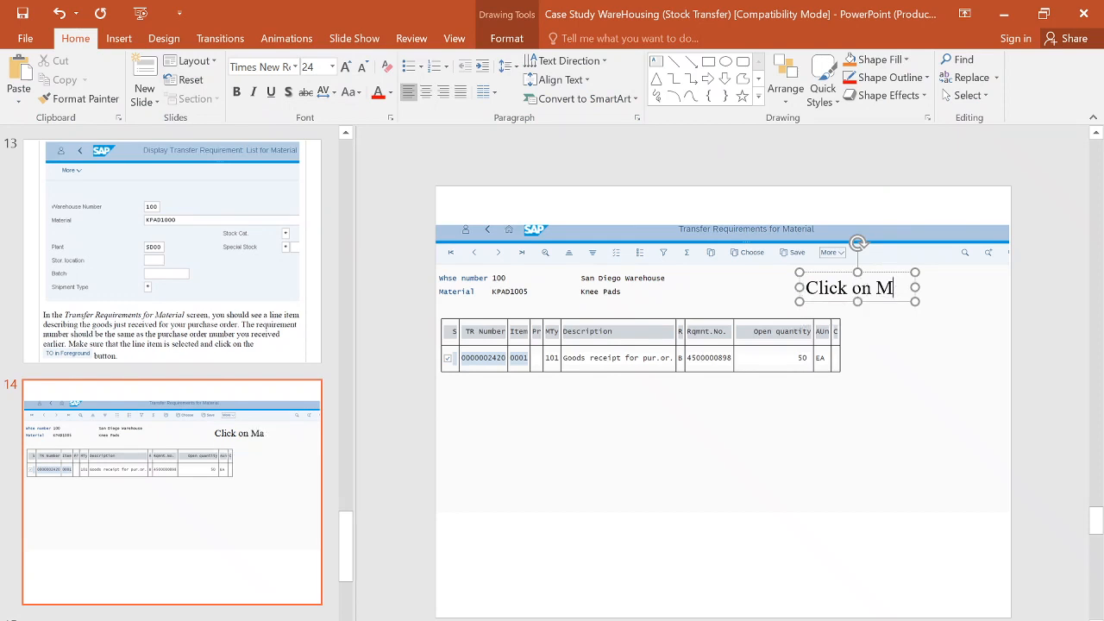
type("ore and l")
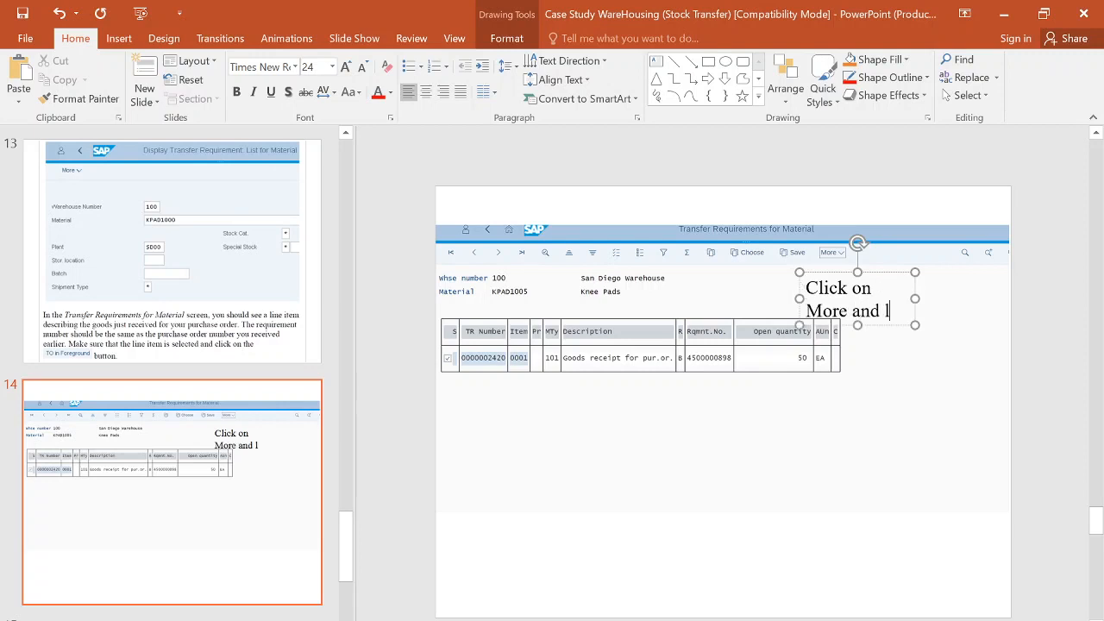
key("BackSpace")
type("select t")
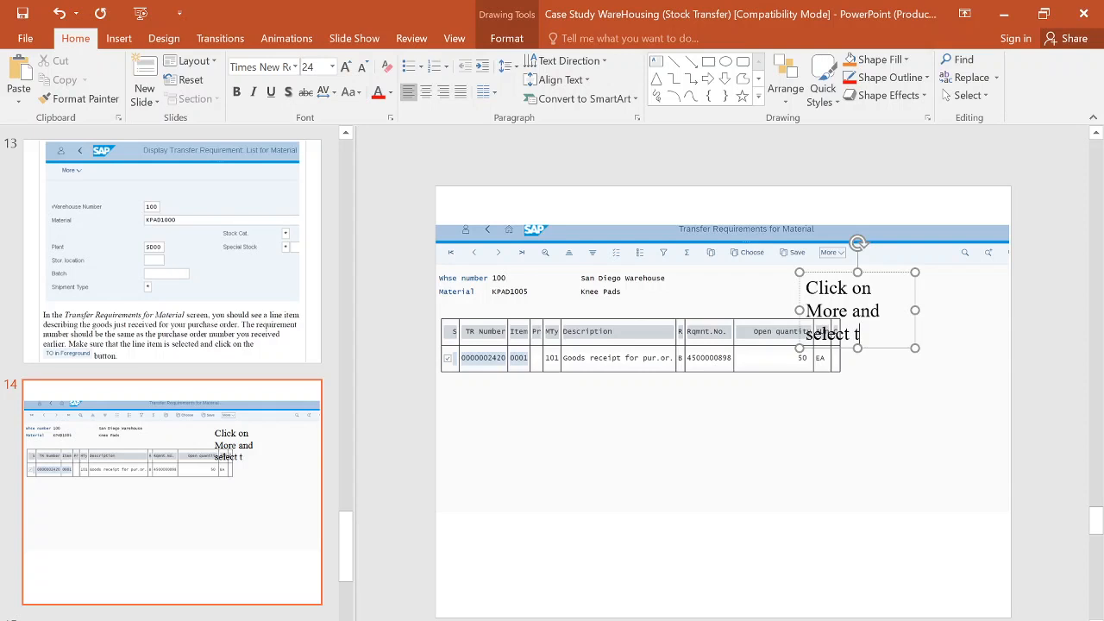
type("wo in fore ground")
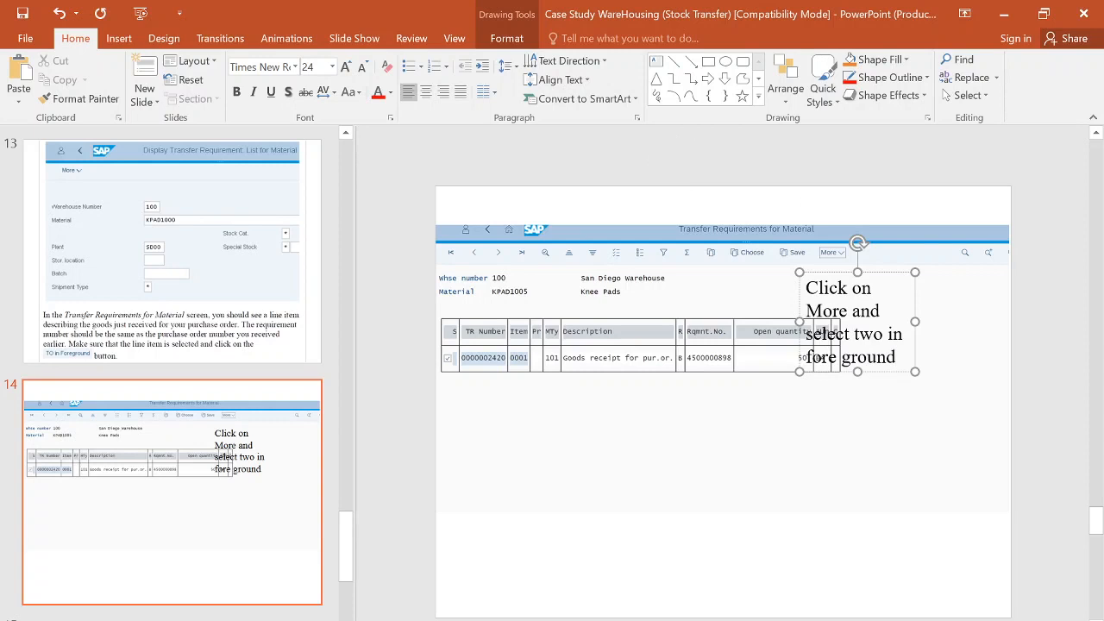
- Colour the note's text red and move its text box clear of the table in the screenshot
left_click_drag(806, 287, 954, 398)
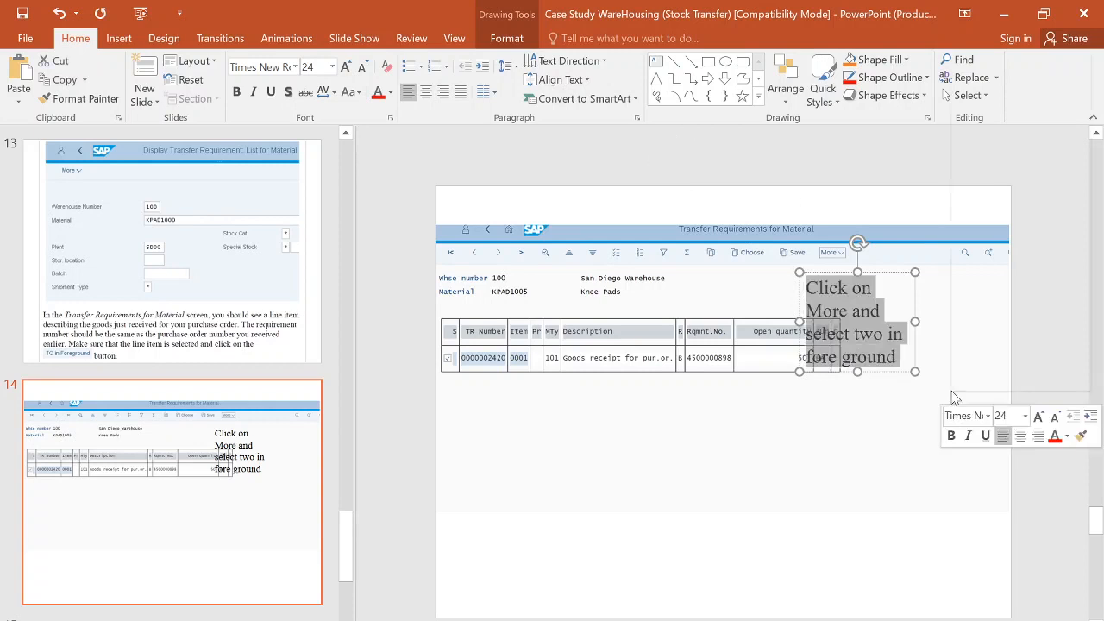
left_click(865, 60)
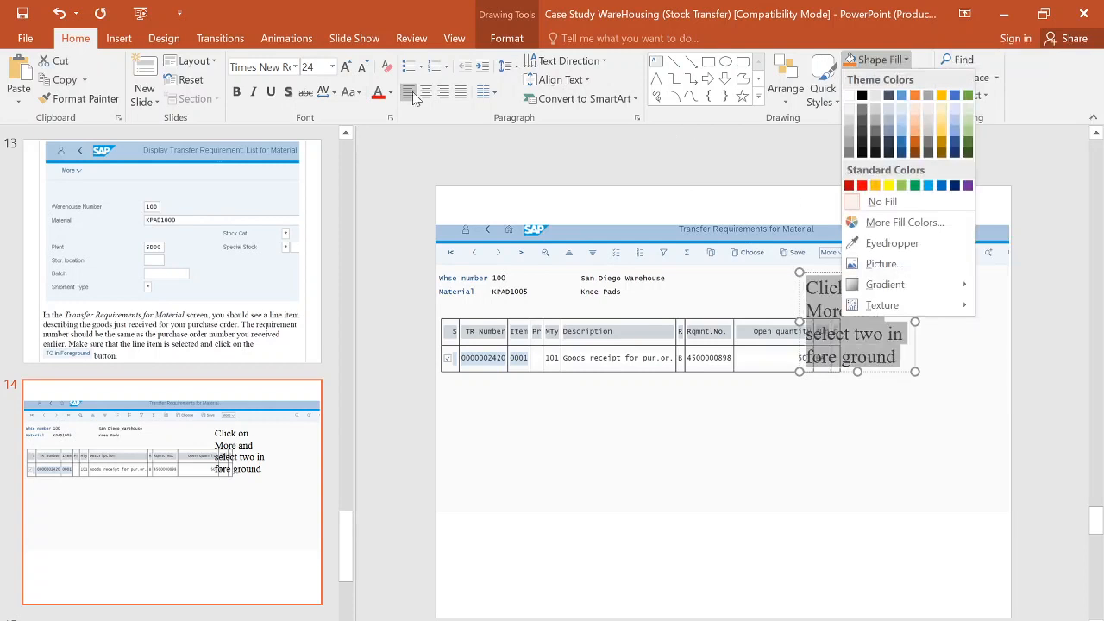
left_click(378, 91)
left_click(779, 494)
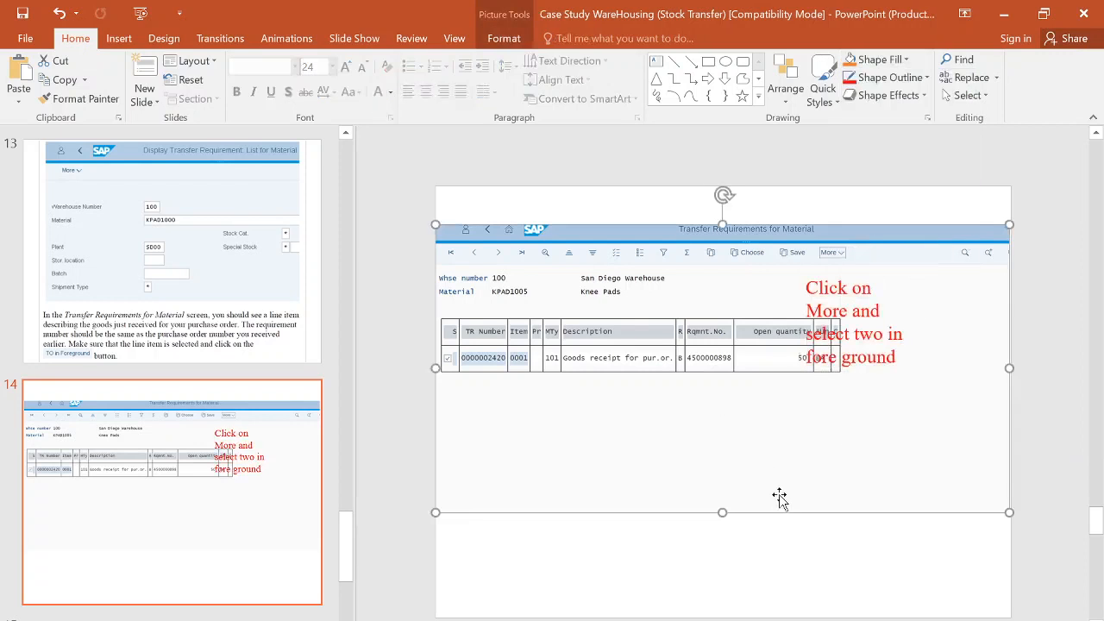
left_click(866, 353)
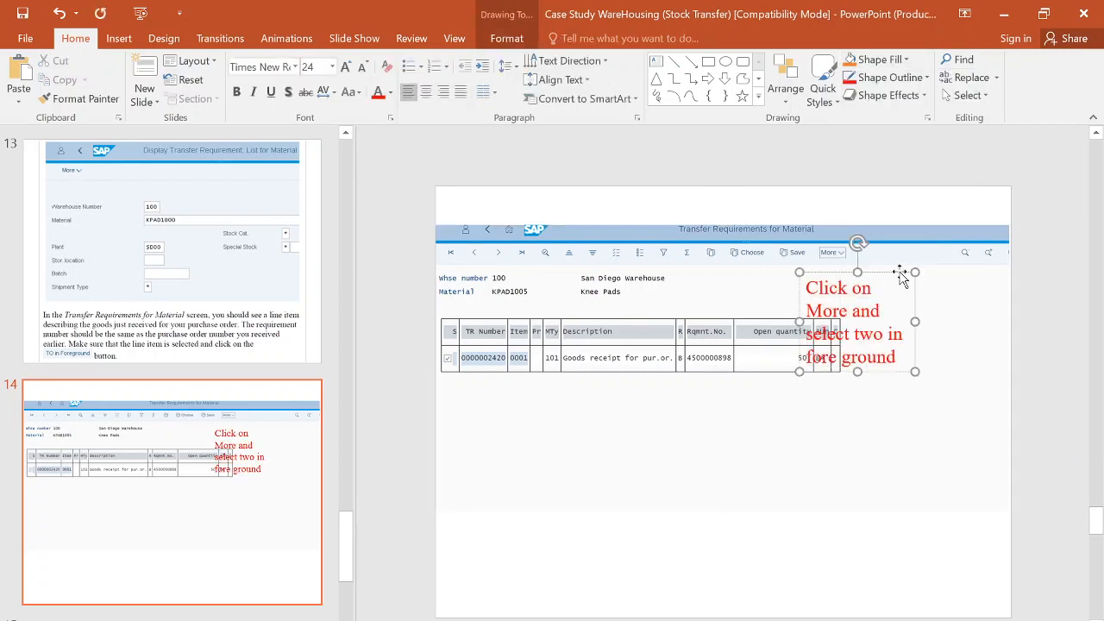
left_click_drag(900, 274, 943, 264)
- Switch to SAP in the browser and create the transfer order in the foreground for the selected KPAD1005 transfer requirement
key("alt+Tab")
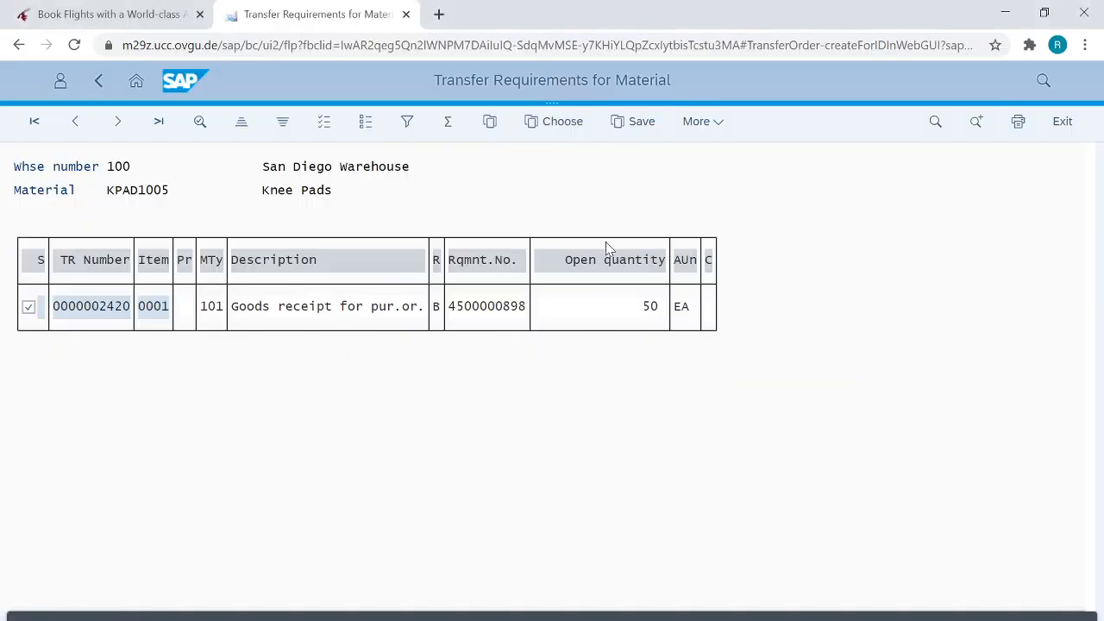
left_click(695, 128)
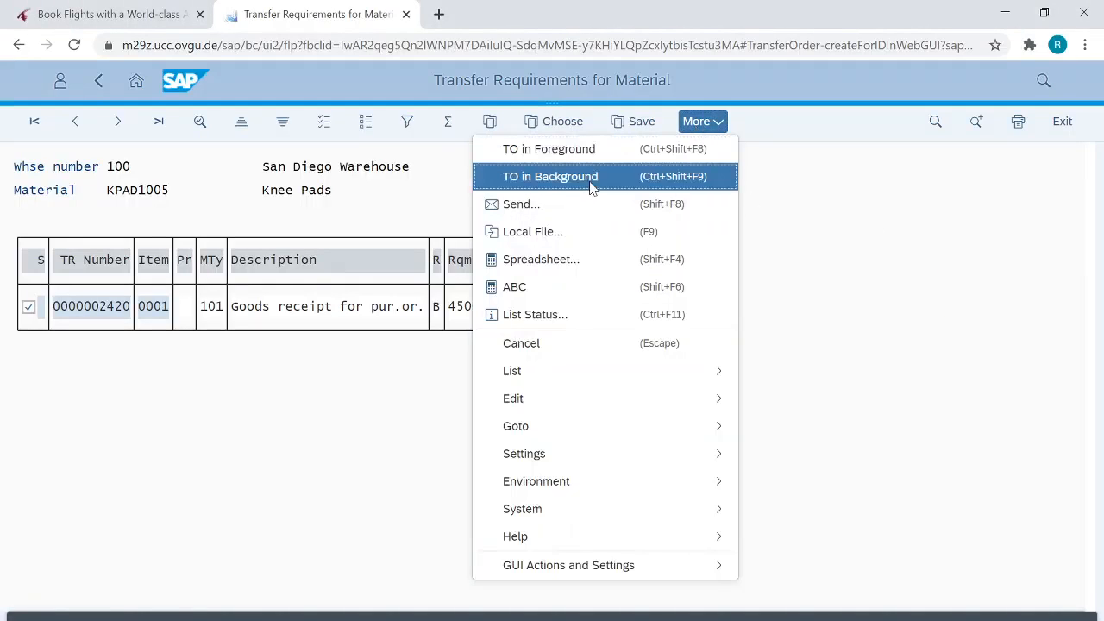
left_click(617, 153)
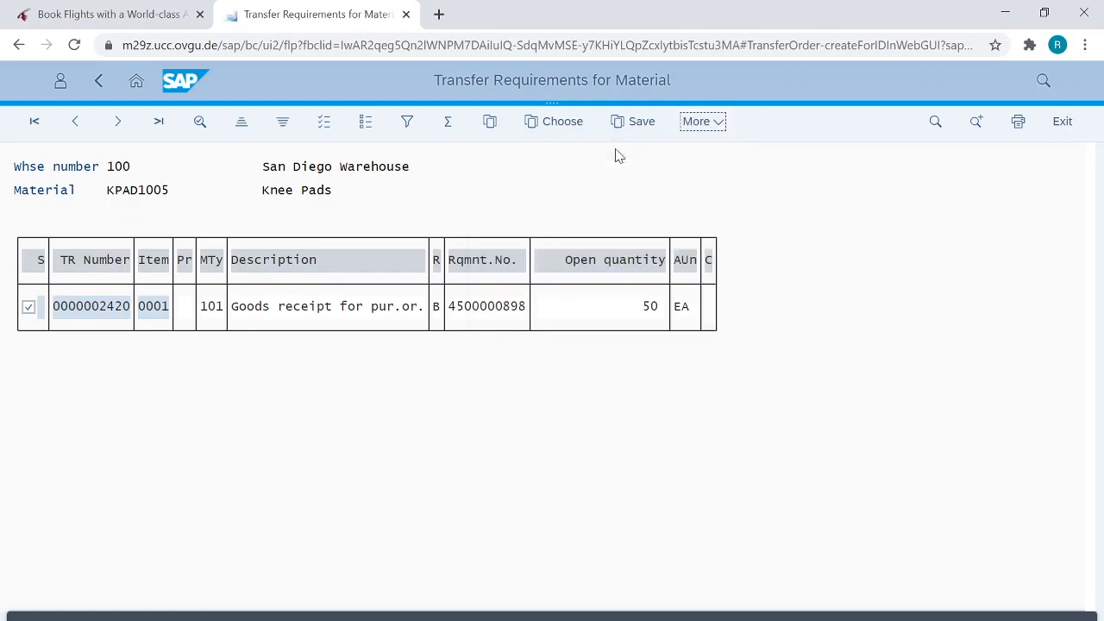
left_click(721, 132)
left_click(820, 182)
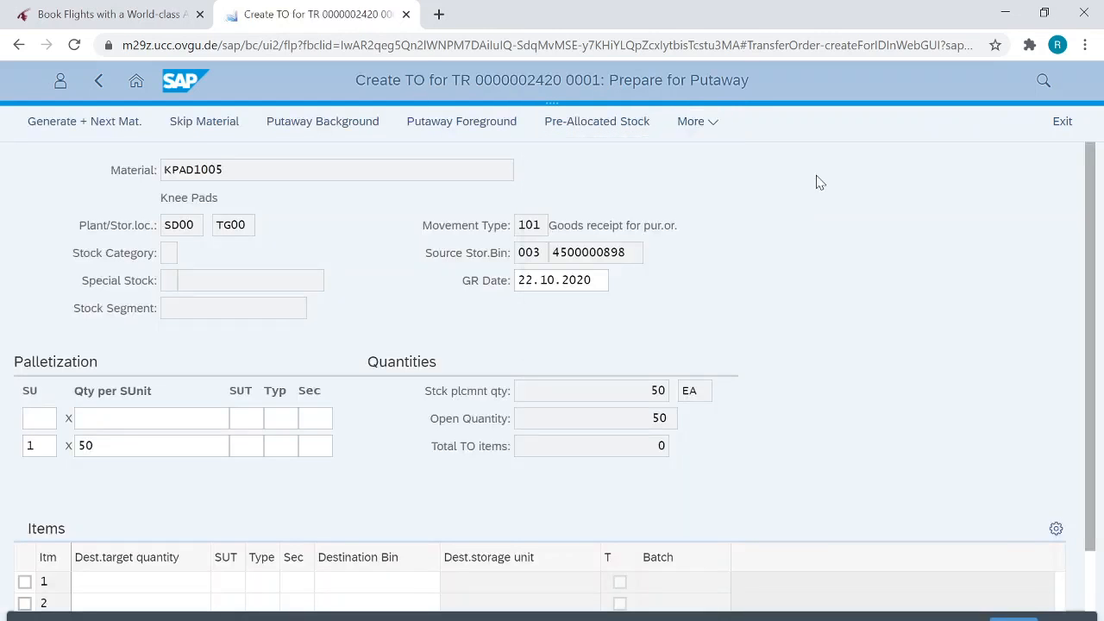
- Return to PowerPoint, shift the red note on slide 14 slightly down and select the screenshot
key("alt+Tab")
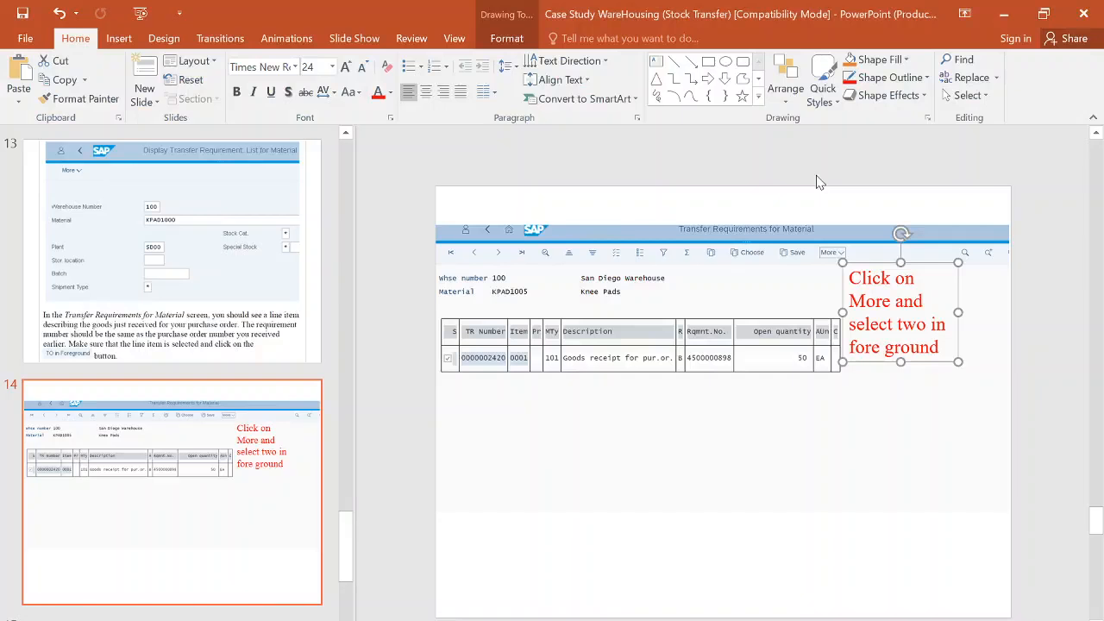
key("ctrl+z")
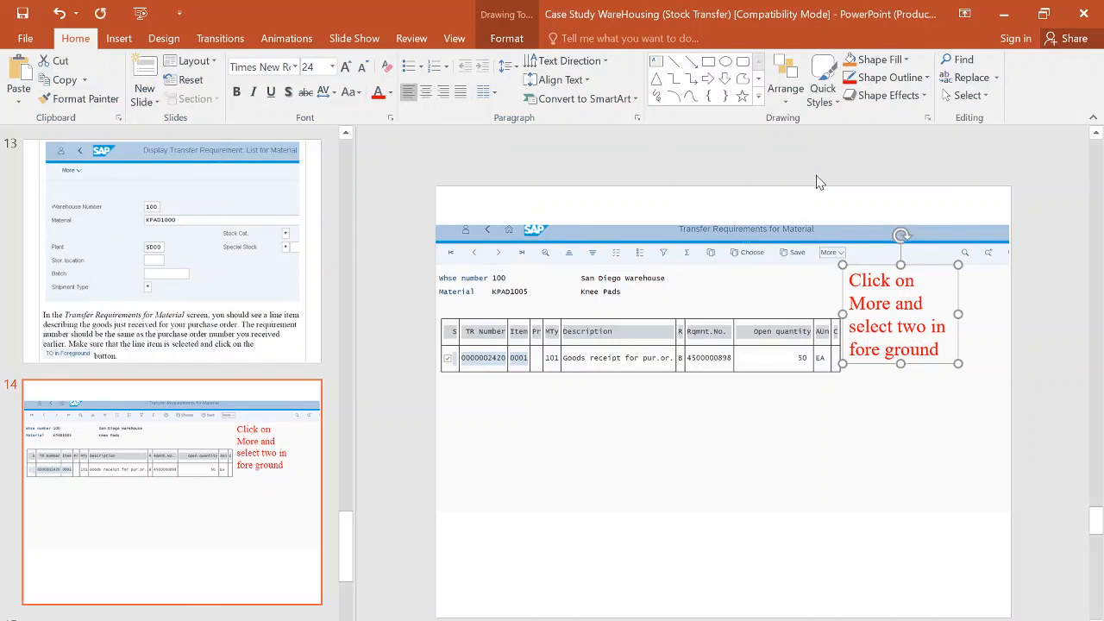
left_click(671, 418)
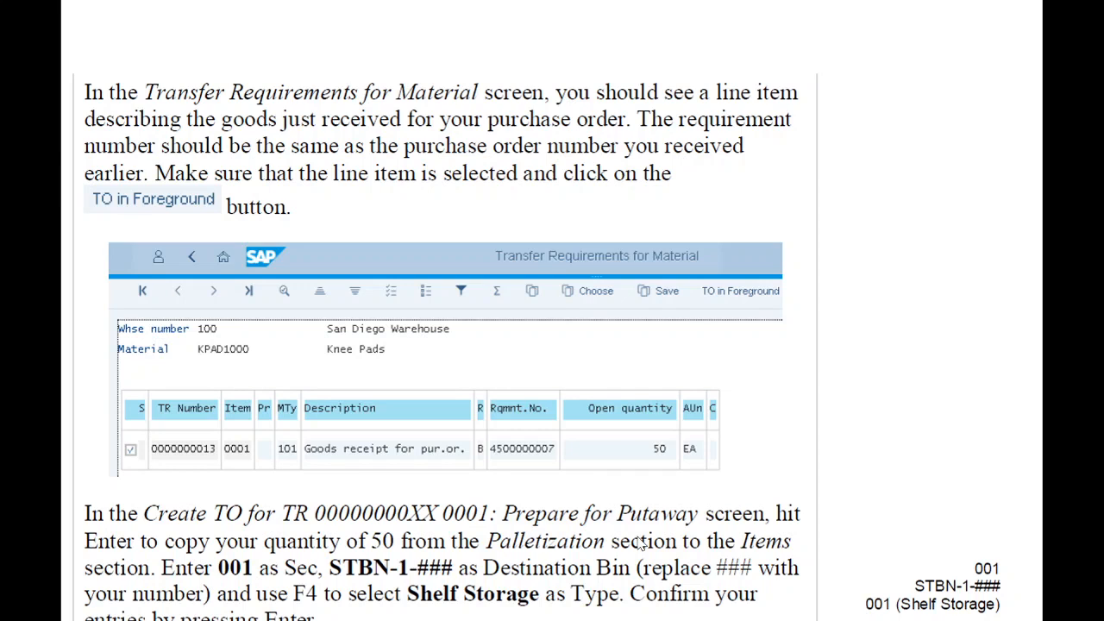
key("alt+Tab")
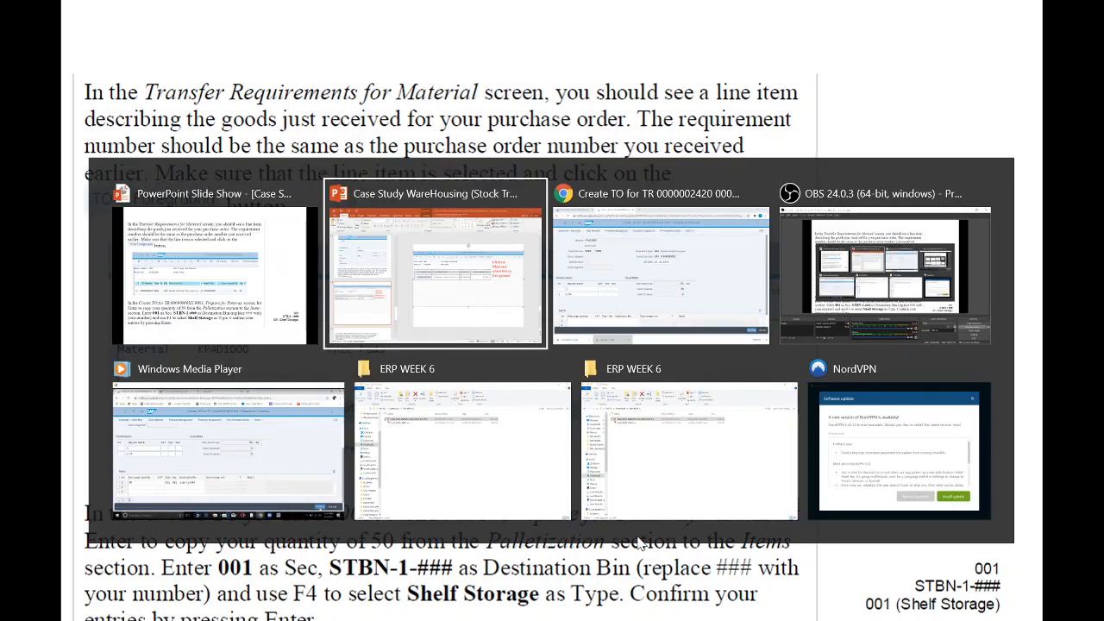
key("alt+Tab")
key("alt+Tab")
key("alt+Tab")
key("alt+Tab")
key("alt+Tab")
key("alt+Tab")
key("alt+Tab")
key("alt+Tab")
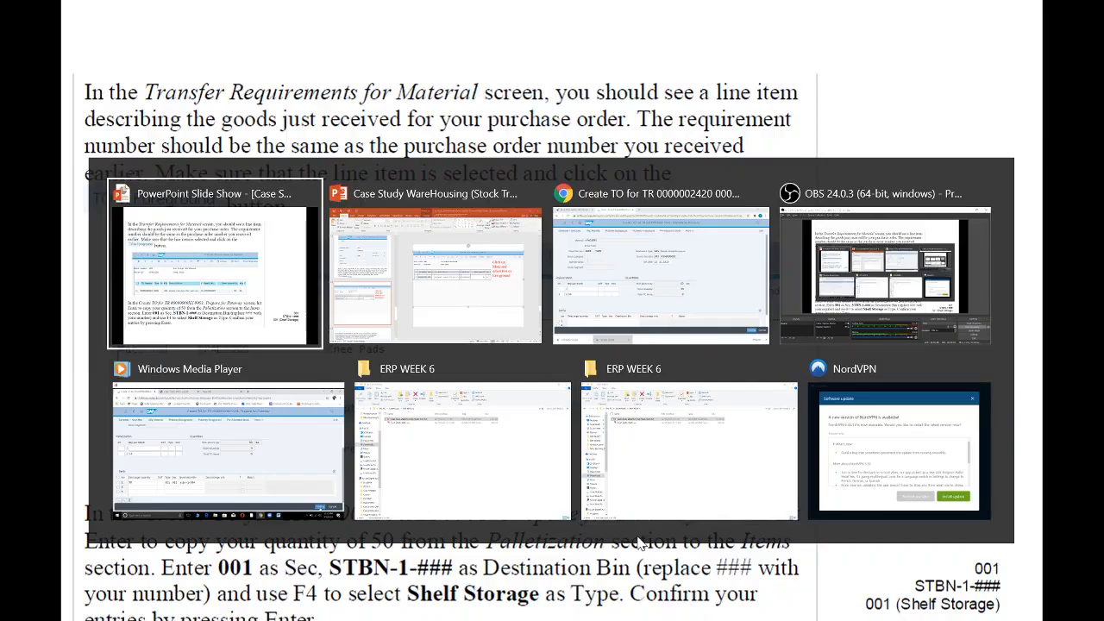
key("alt+Tab")
key("alt+Tab")
key("alt+Tab")
key("alt+Tab")
key("alt+Tab")
key("alt+Tab")
key("alt+Tab")
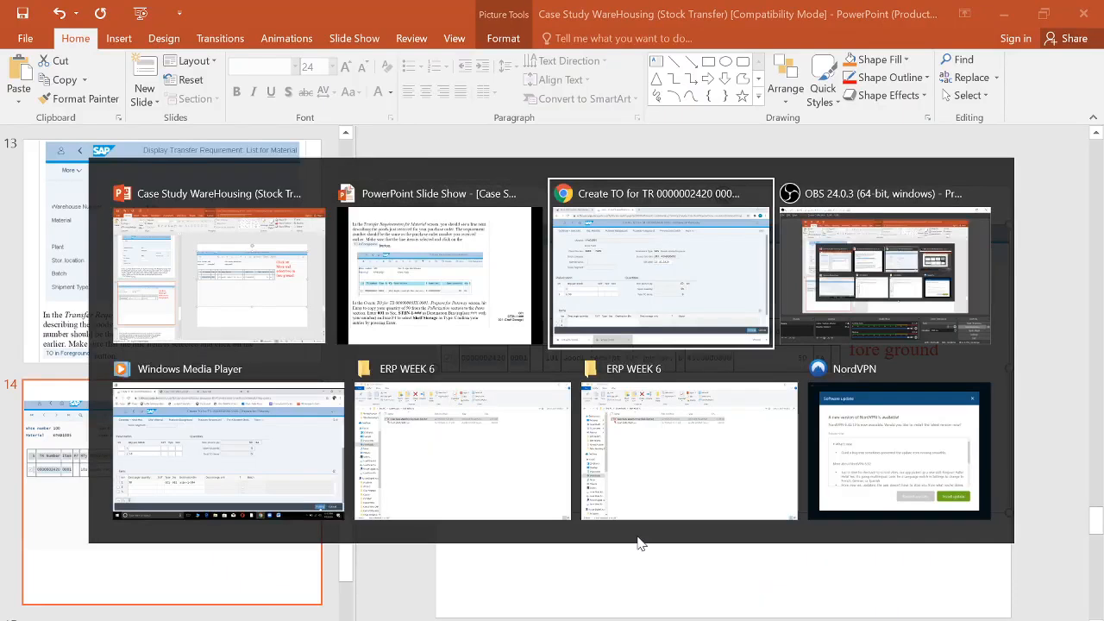
key("alt+Tab")
key("alt+Tab")
key("alt+Tab")
key("alt+Tab")
key("alt+Tab")
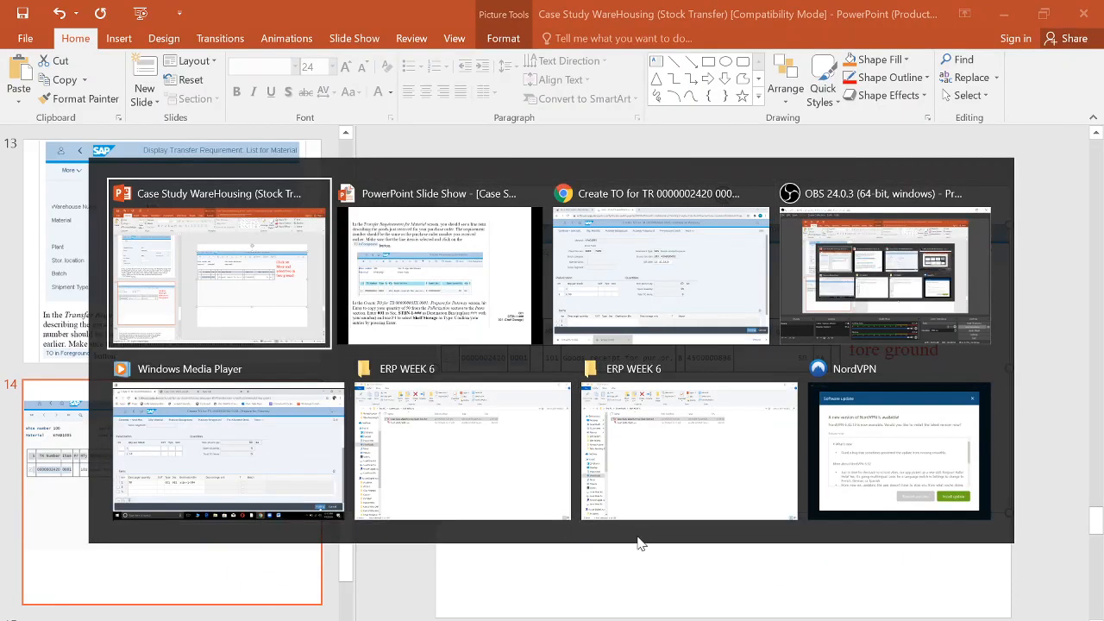
key("alt+Tab")
key("alt+Tab")
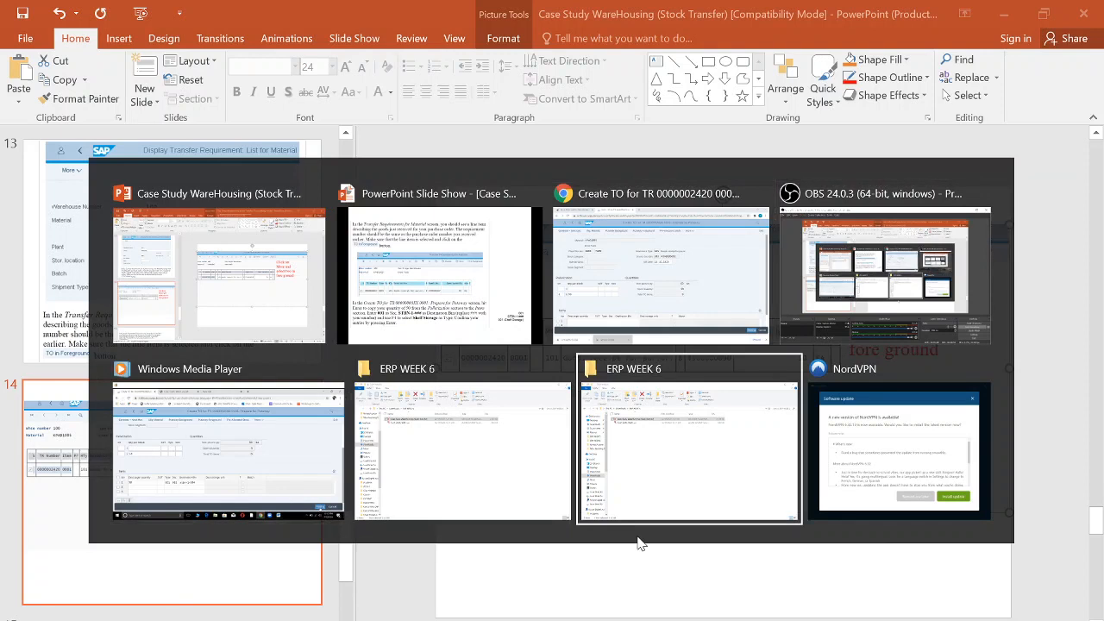
key("alt+Tab")
key("alt+Tab")
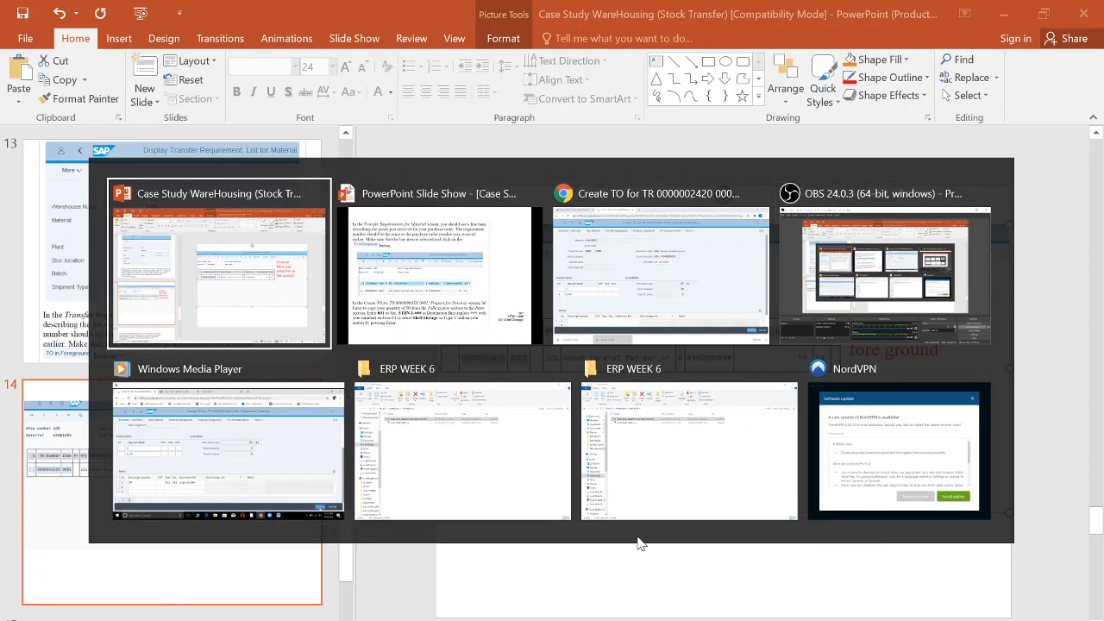
key("alt+Tab")
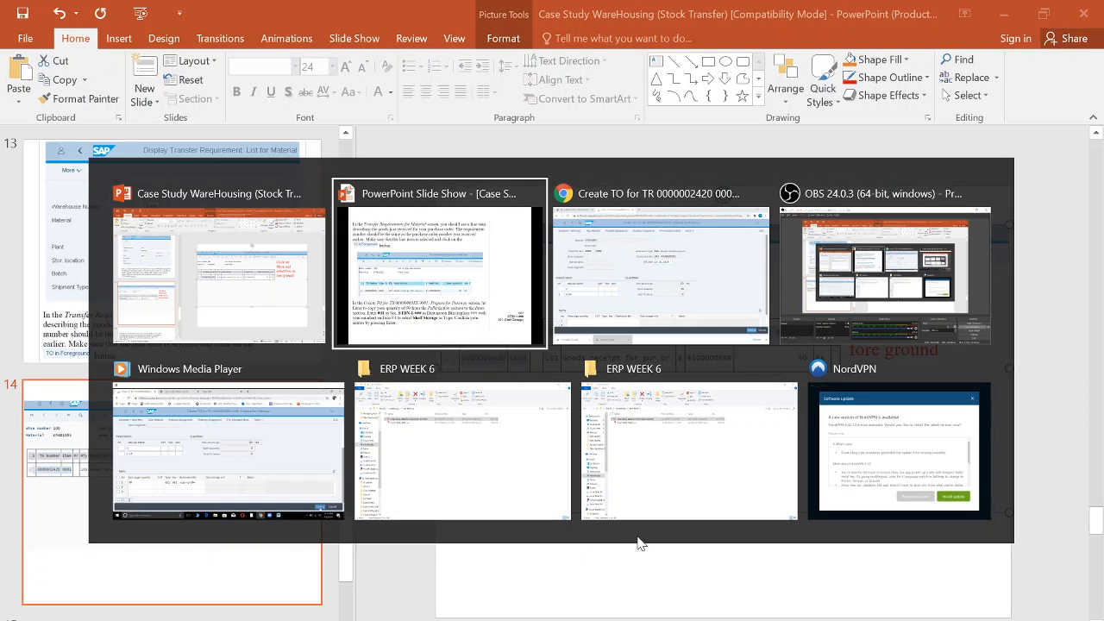
key("Right")
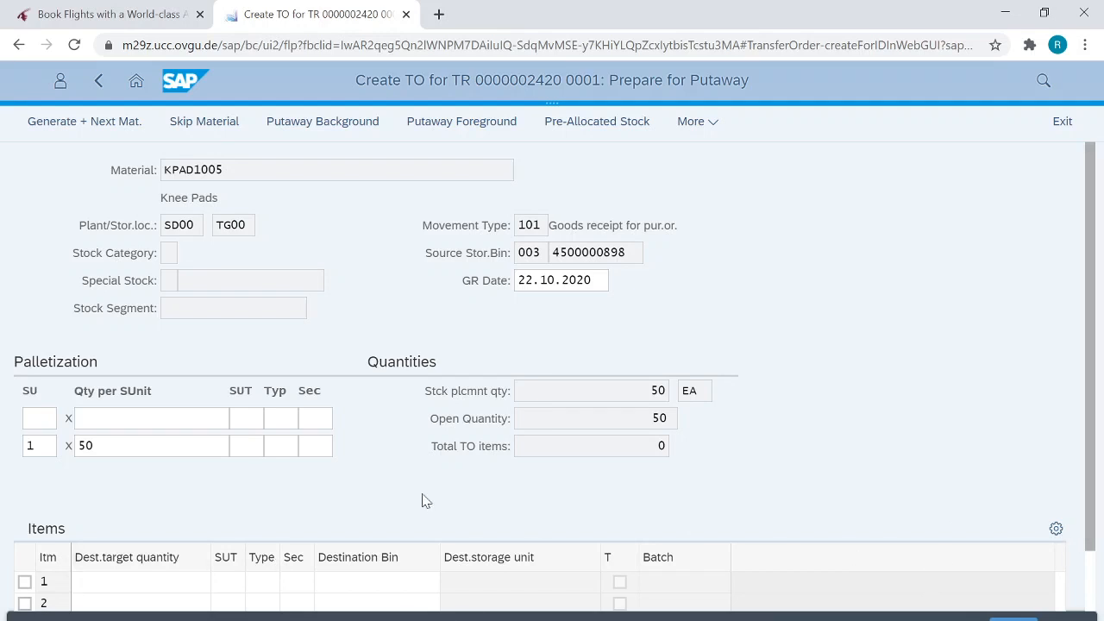
- Select item 1 on the SAP putaway screen and enter destination target quantity 50 and storage type 001
left_click(24, 582)
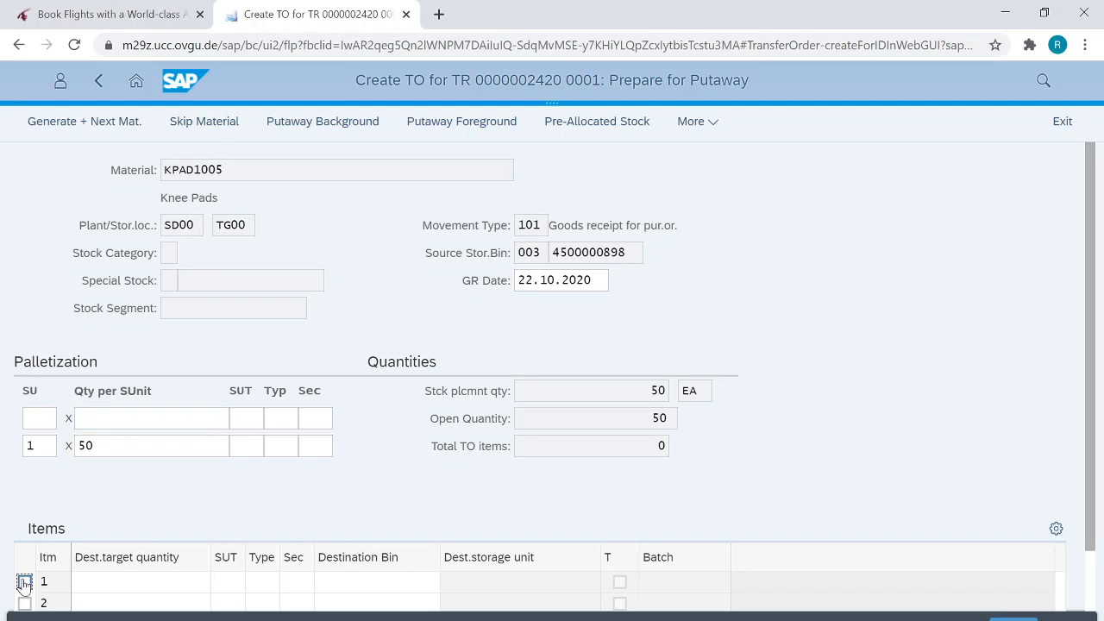
left_click(118, 582)
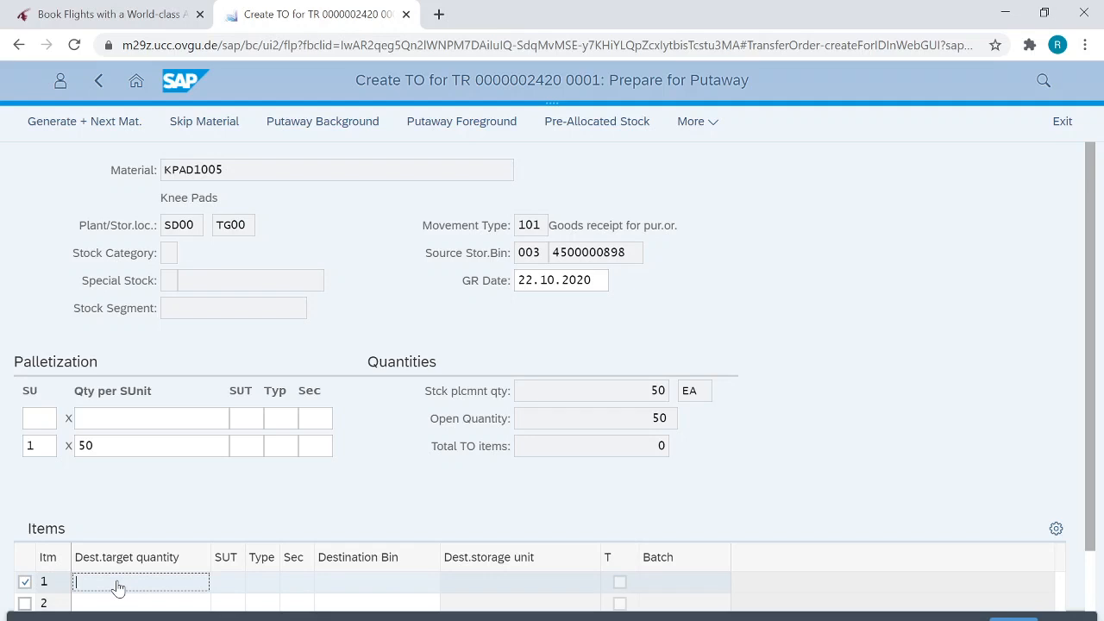
type("50")
key("Tab")
key("Tab")
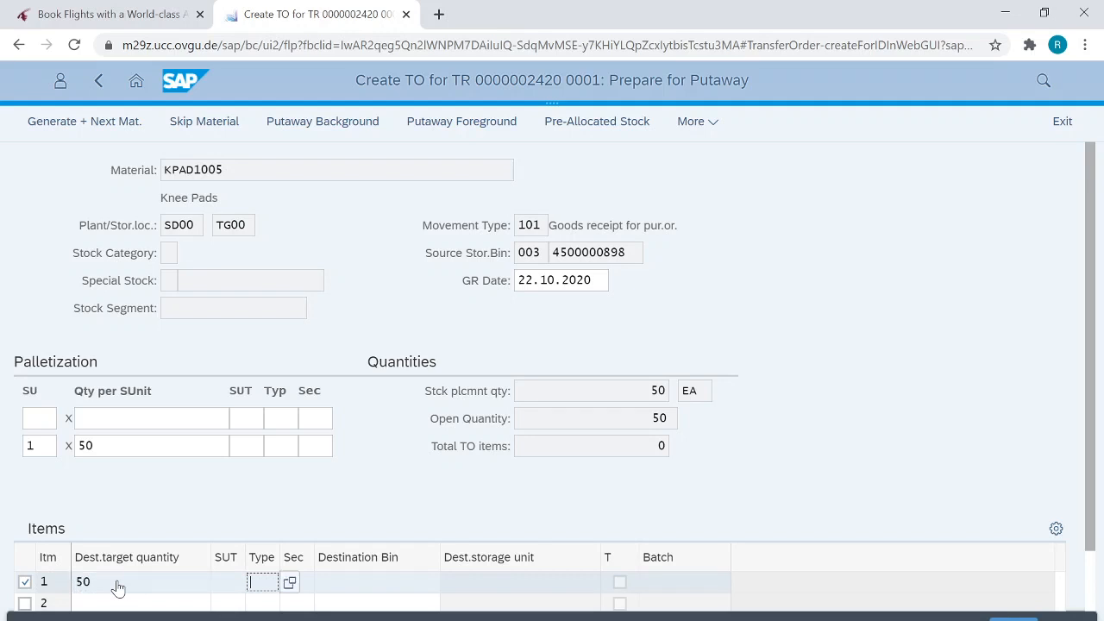
type("001")
- Switch to the PowerPoint case study and check the putaway entries and instructions on slides 17 to 15
key("alt+Tab")
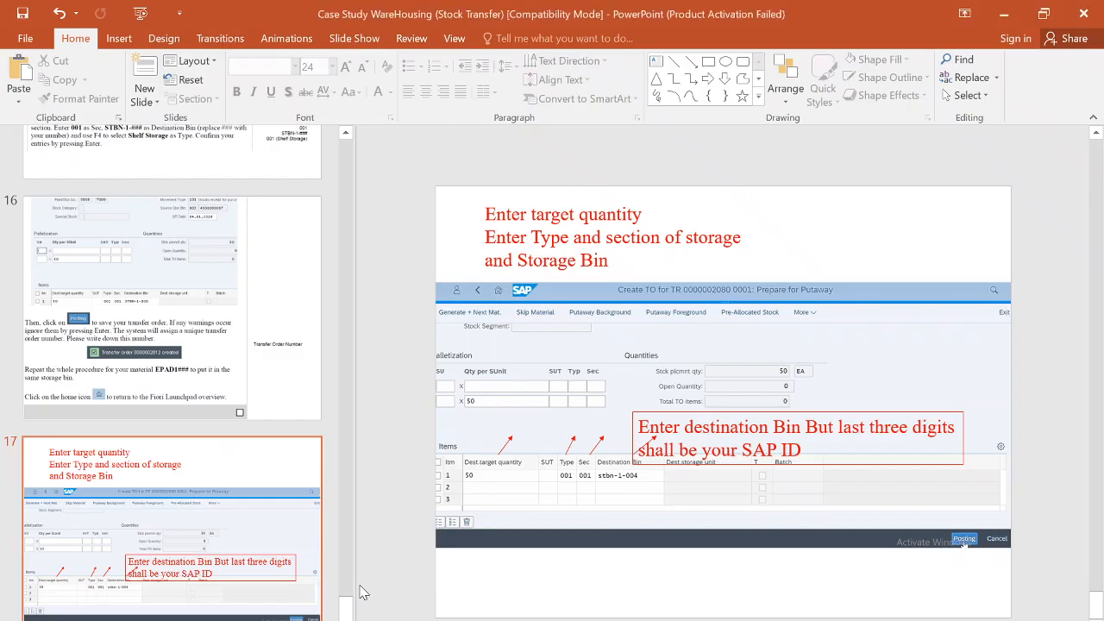
key("alt+Tab")
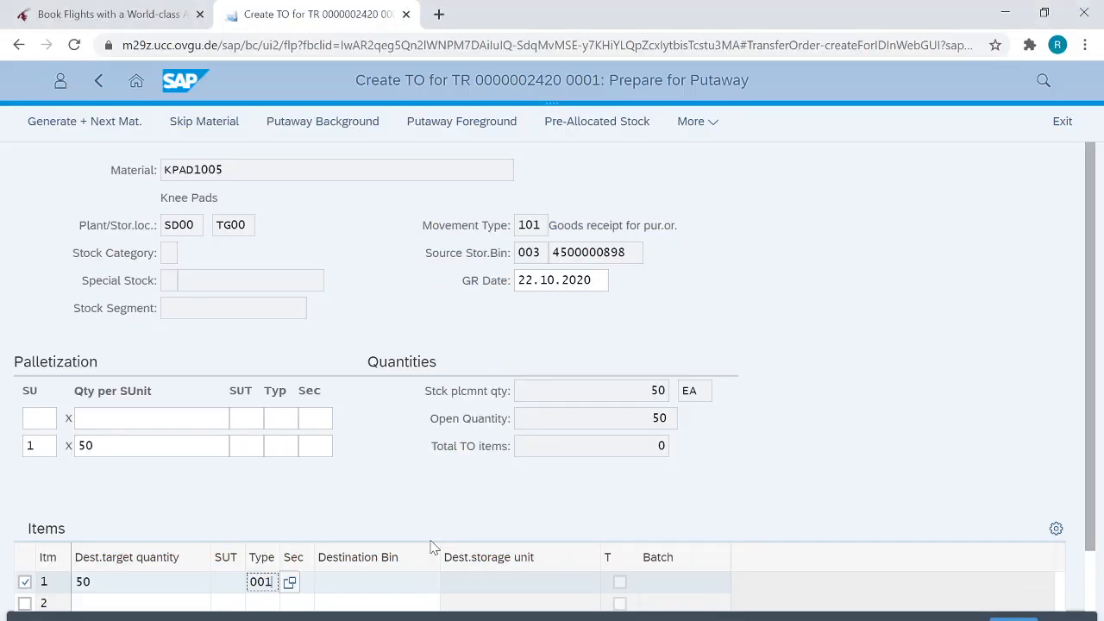
key("alt+Tab")
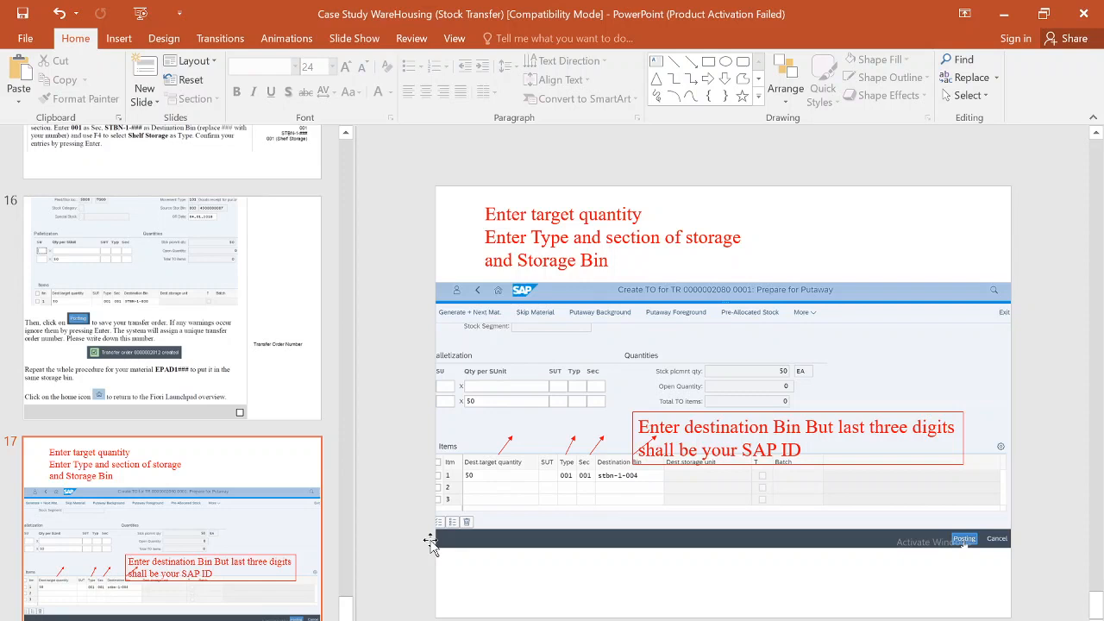
scroll(430, 542, "up", 3)
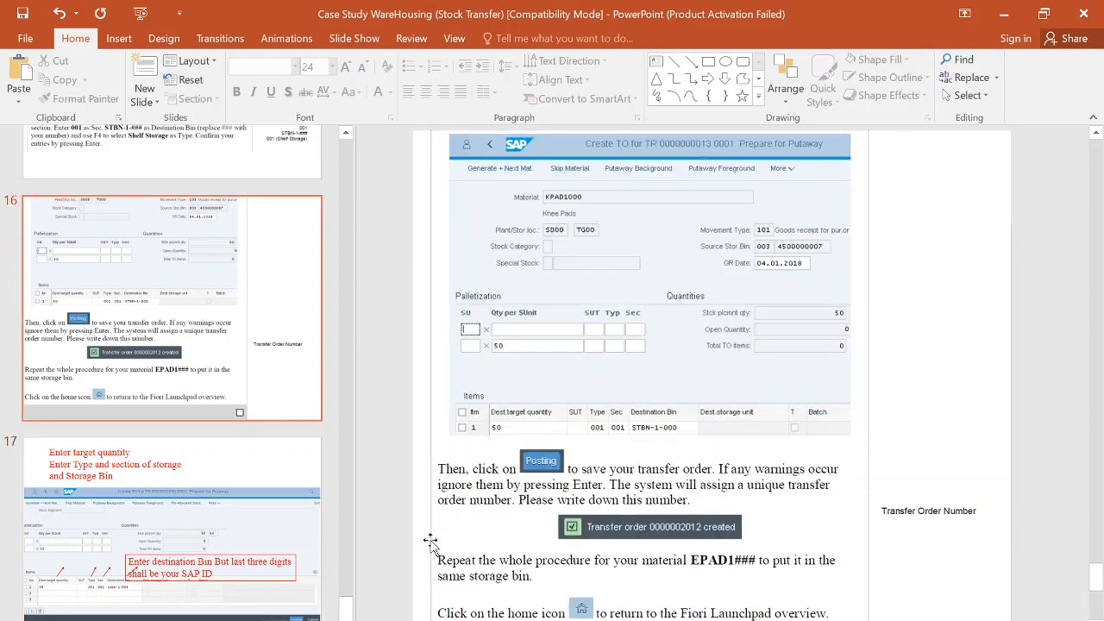
scroll(430, 541, "up", 3)
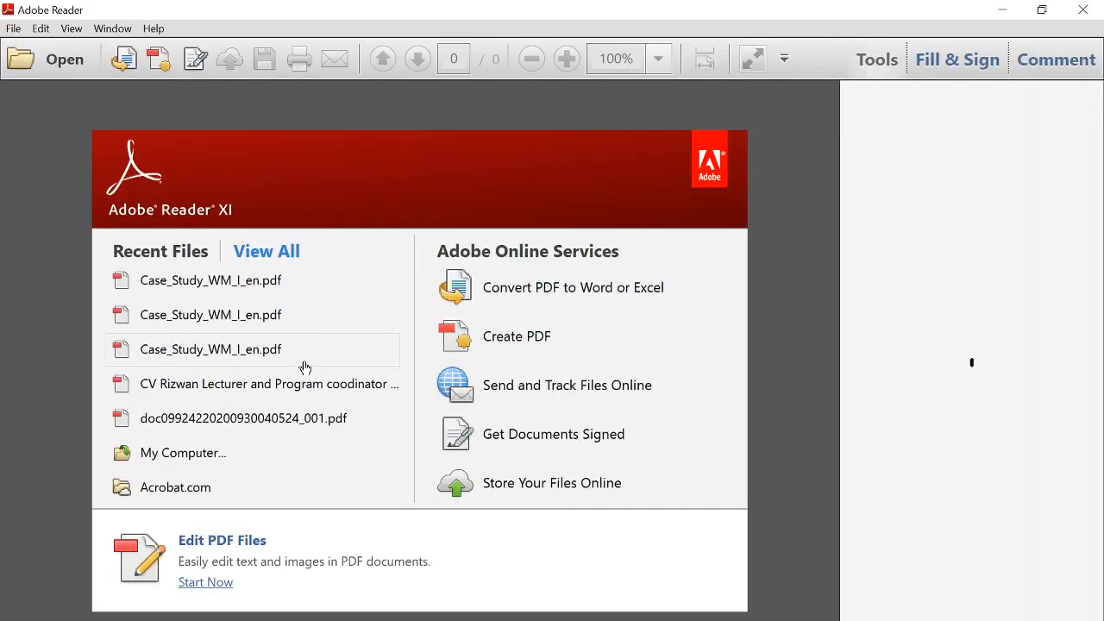
- Open Case_Study_WM_I_en.pdf in Adobe Reader and go to page 15
left_click(250, 289)
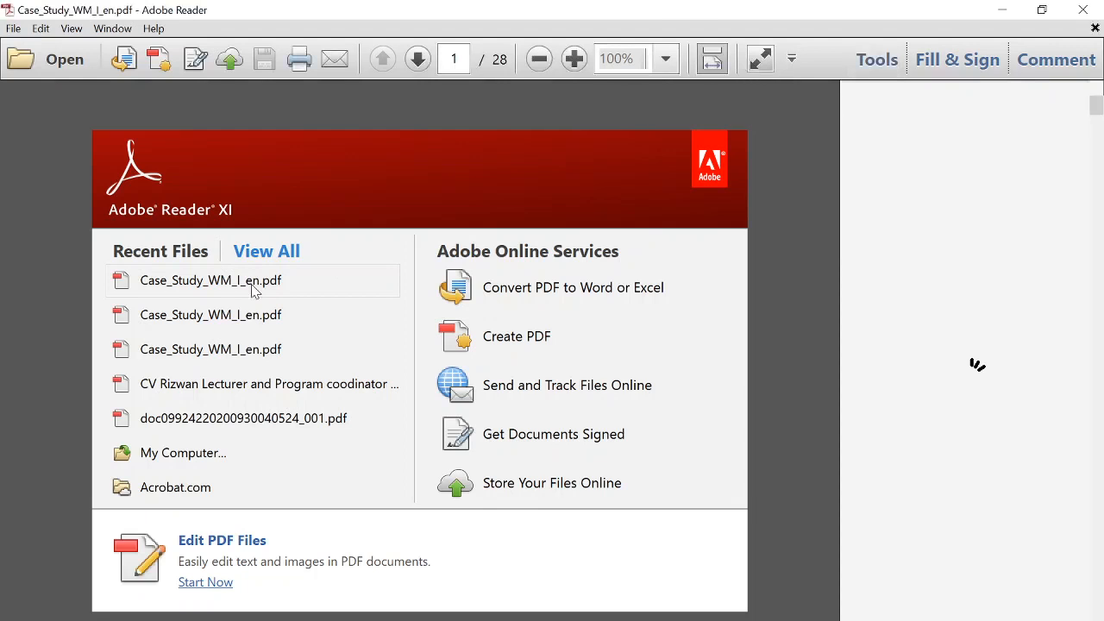
scroll(251, 285, "down", 3)
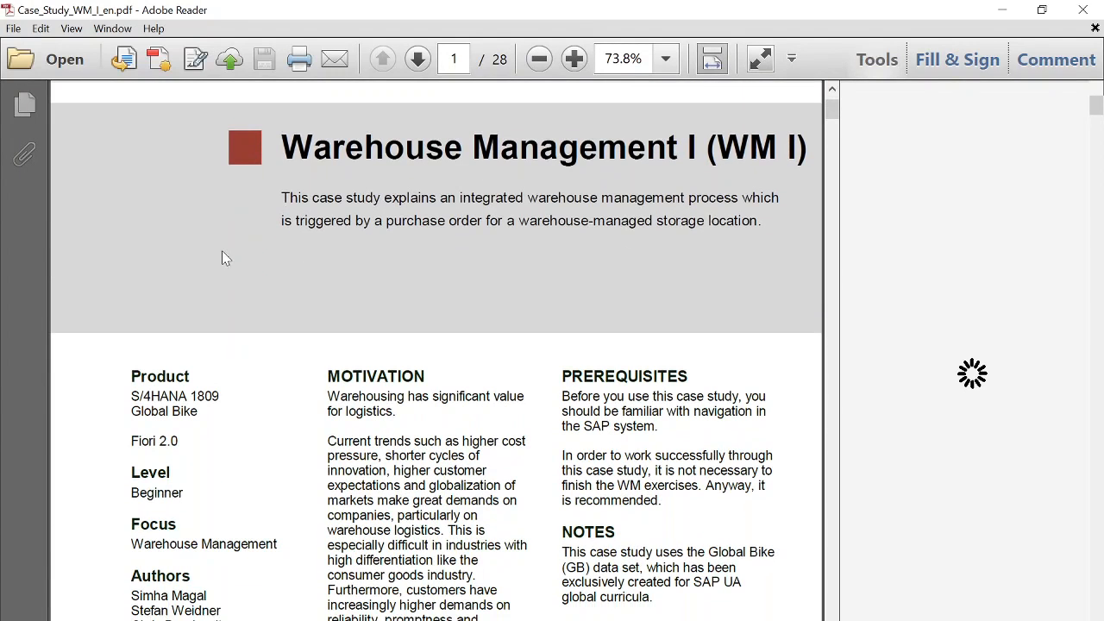
right_click(454, 67)
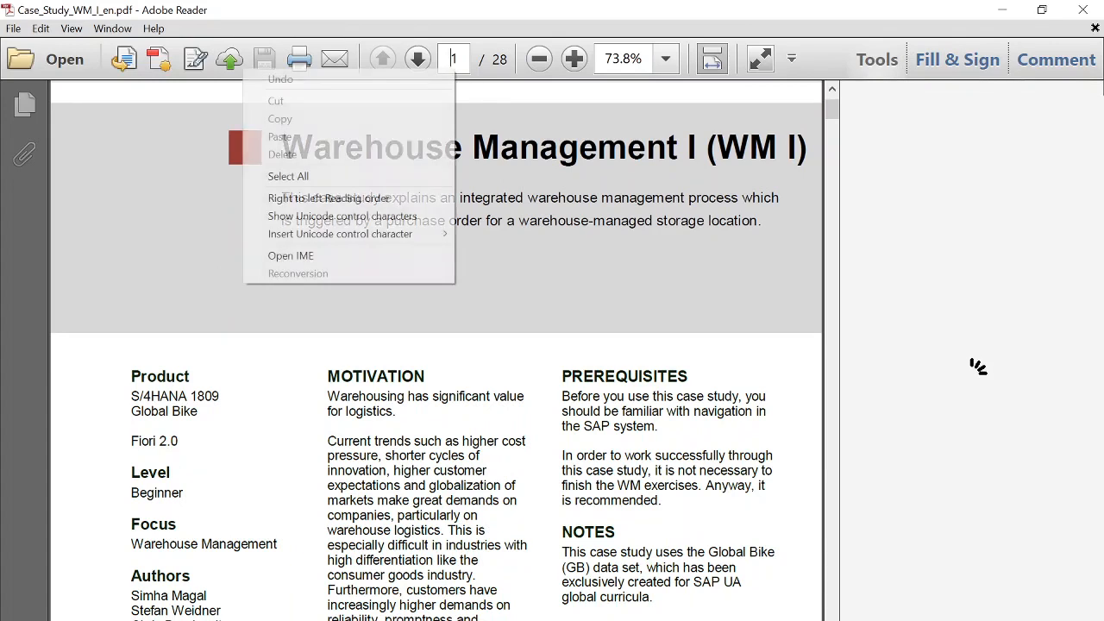
double_click(454, 61)
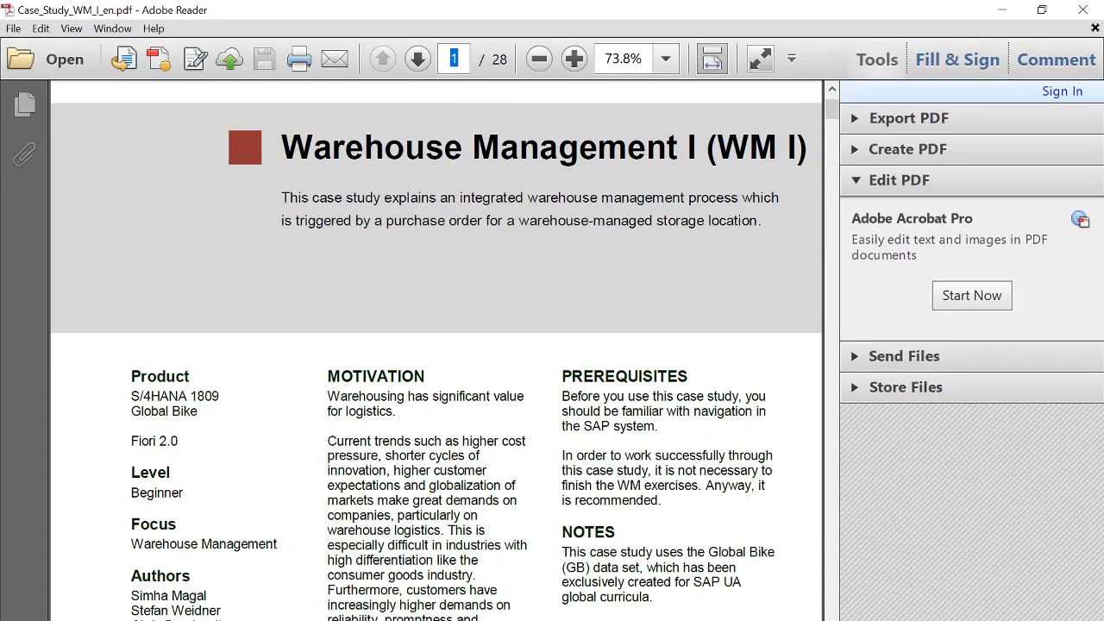
type("15")
key("Return")
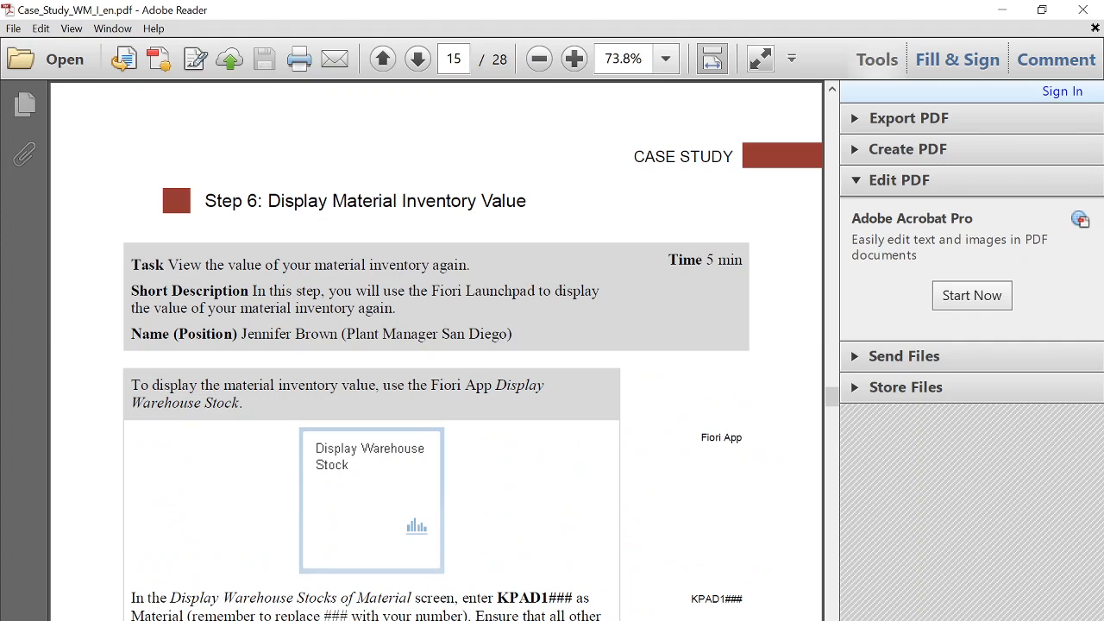
- Look through the case study from page 15 for Step 8, Create Transfer Order, and its warehouse structure note on page 19
scroll(437, 350, "down", 10)
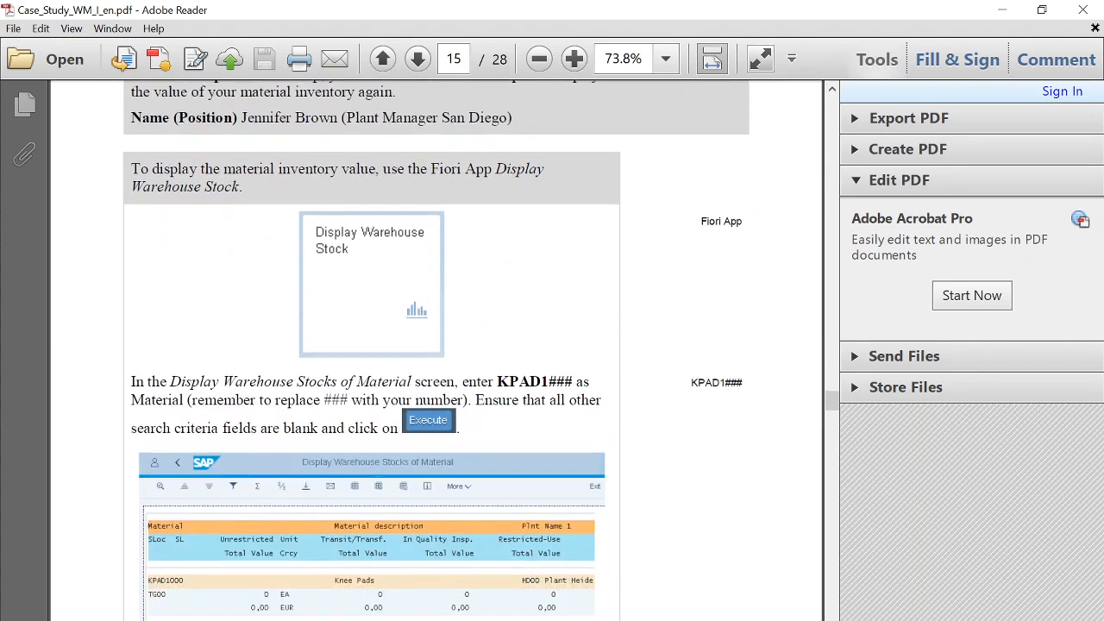
scroll(436, 350, "down", 8)
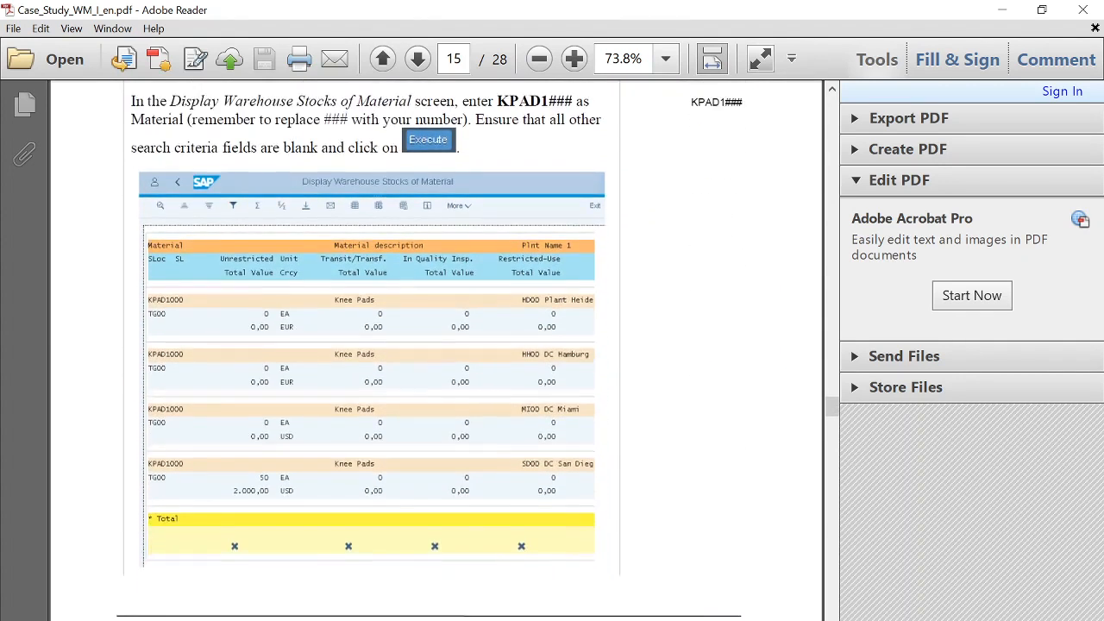
scroll(436, 350, "down", 20)
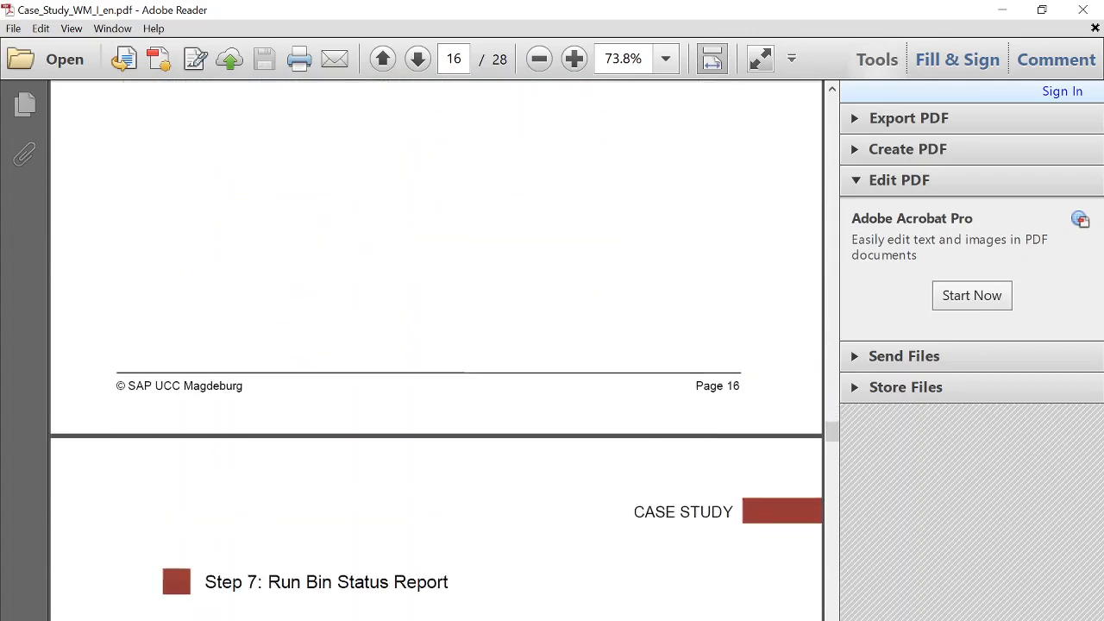
scroll(436, 350, "down", 20)
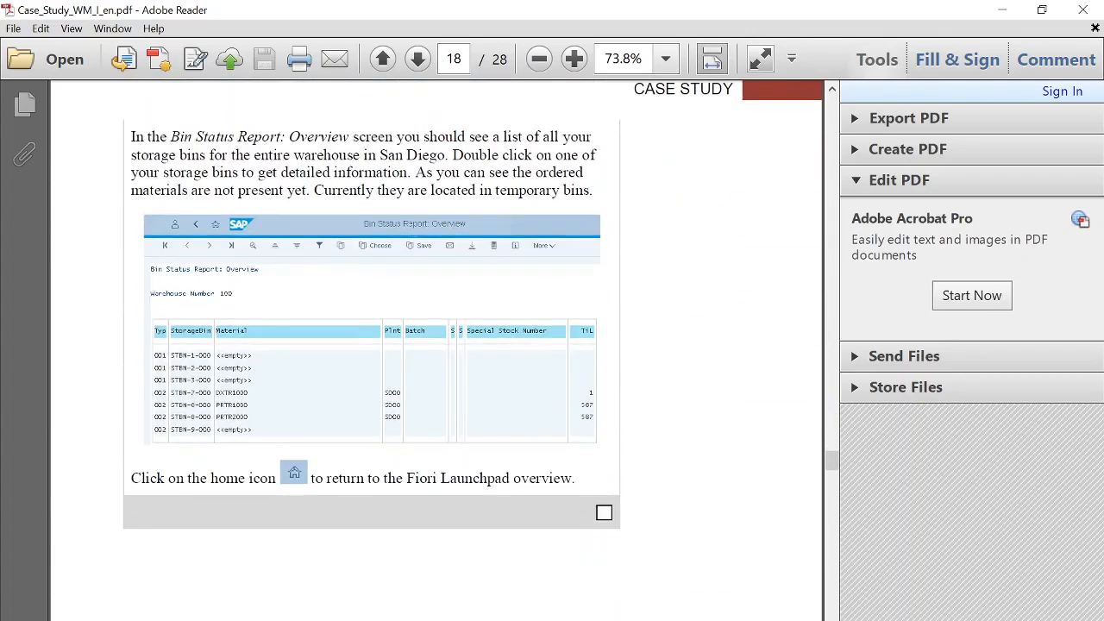
scroll(371, 345, "up", 1)
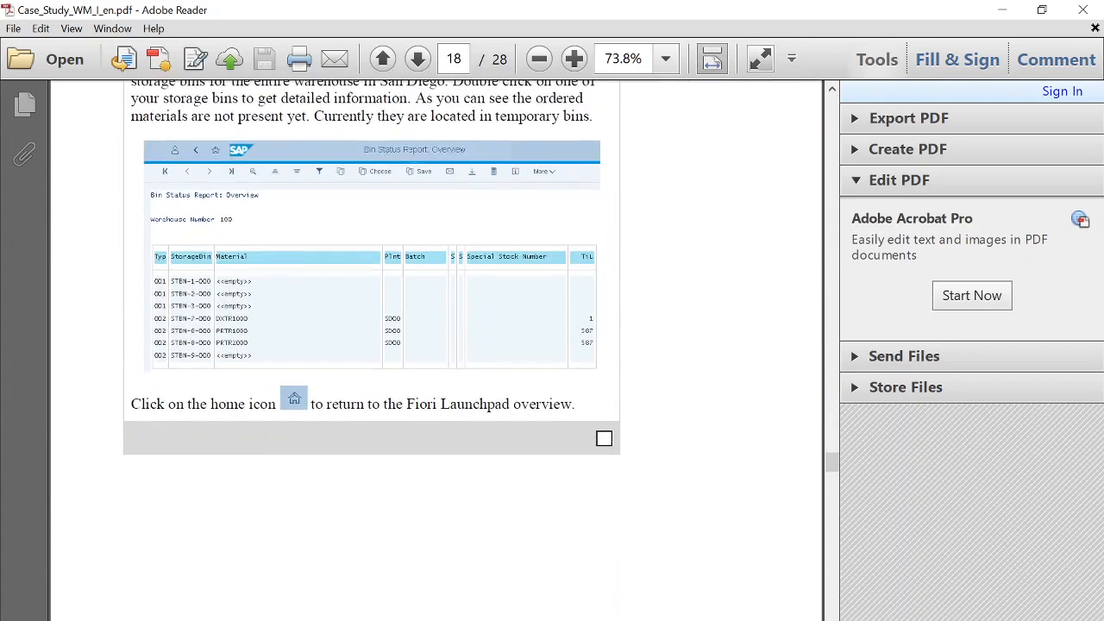
scroll(371, 345, "down", 5)
scroll(437, 350, "down", 8)
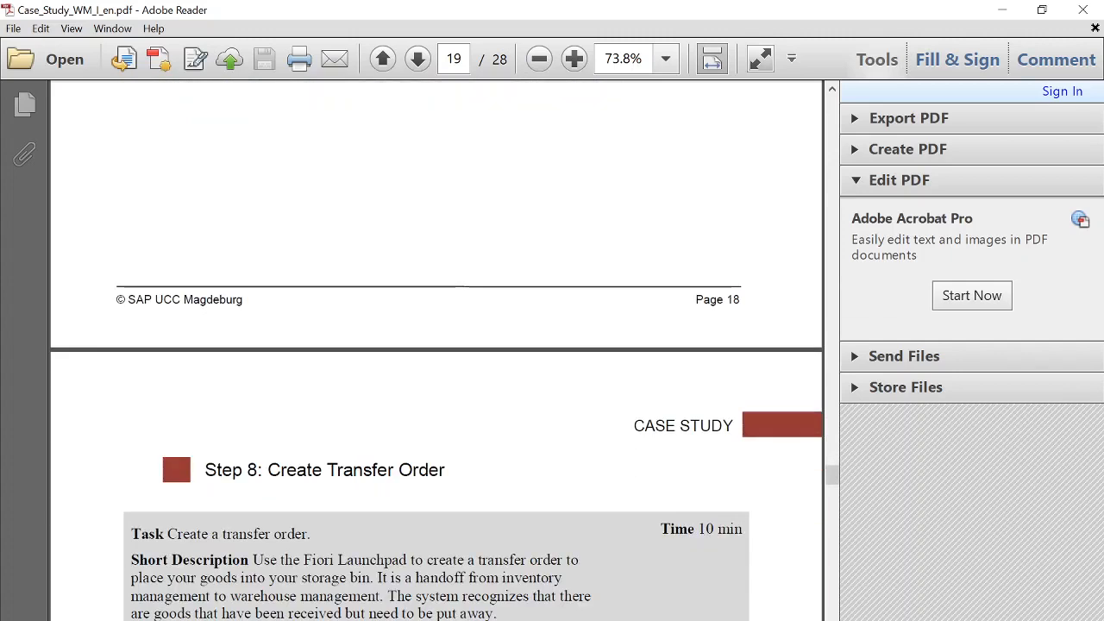
scroll(436, 350, "down", 10)
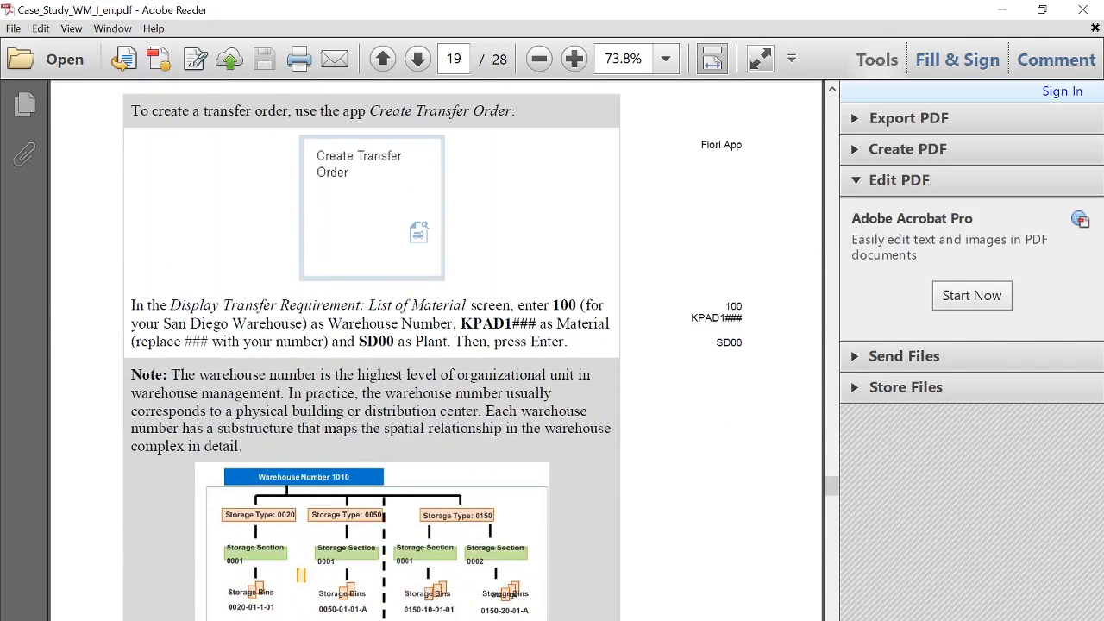
scroll(436, 350, "down", 7)
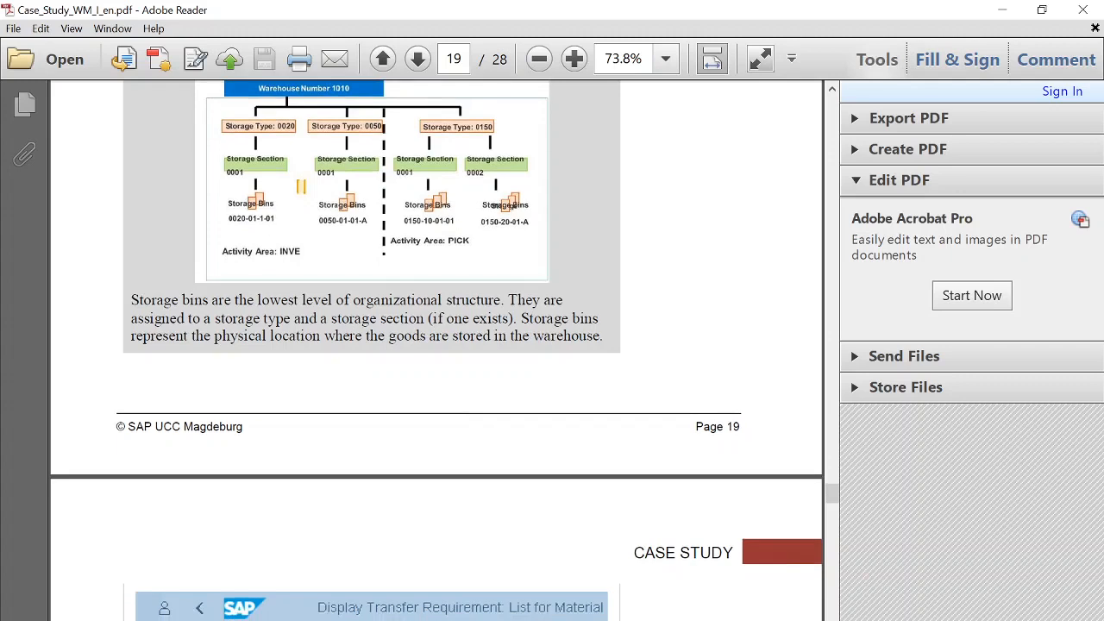
- Examine the instructions on pages 20 and 21 for type, section, destination bin and posting of the transfer order
scroll(436, 350, "down", 8)
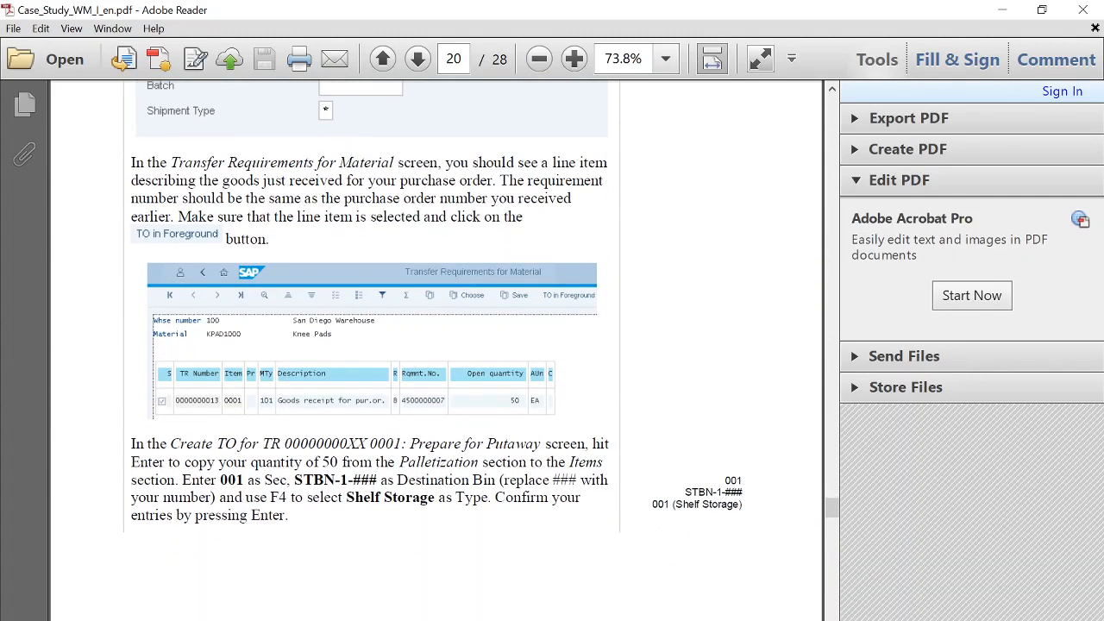
scroll(436, 350, "down", 1)
scroll(437, 303, "up", 1)
scroll(435, 345, "down", 8)
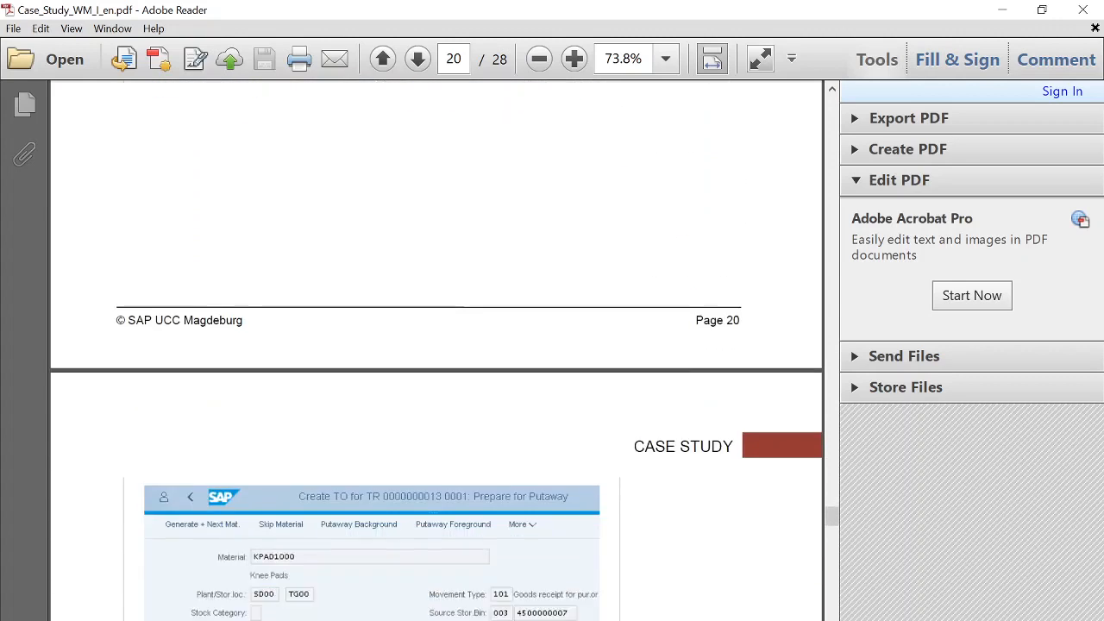
scroll(435, 345, "down", 6)
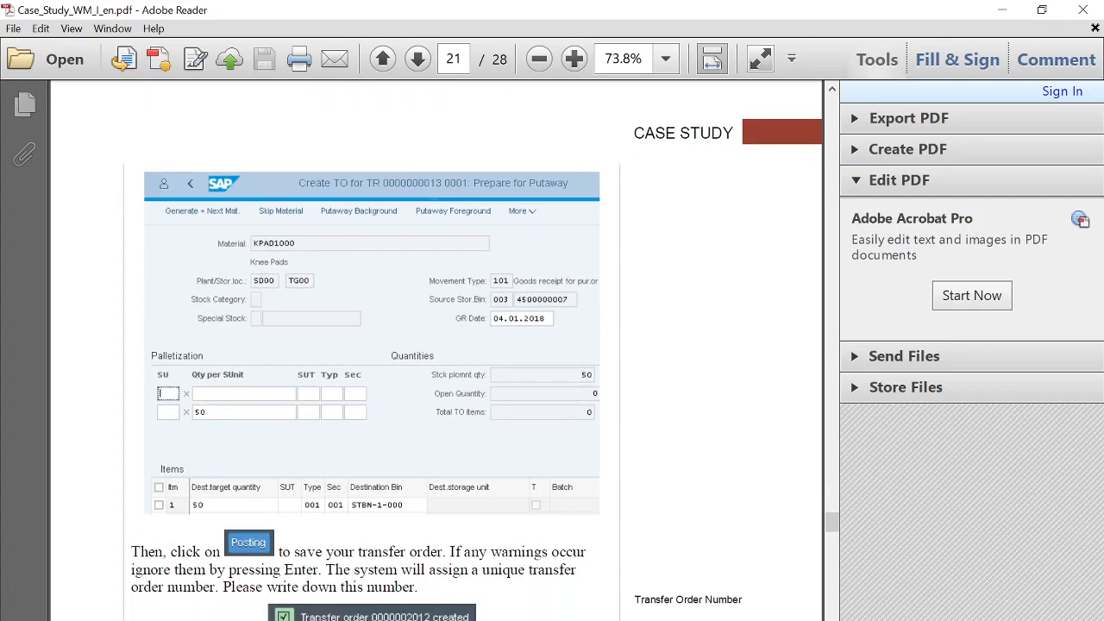
scroll(435, 345, "down", 1)
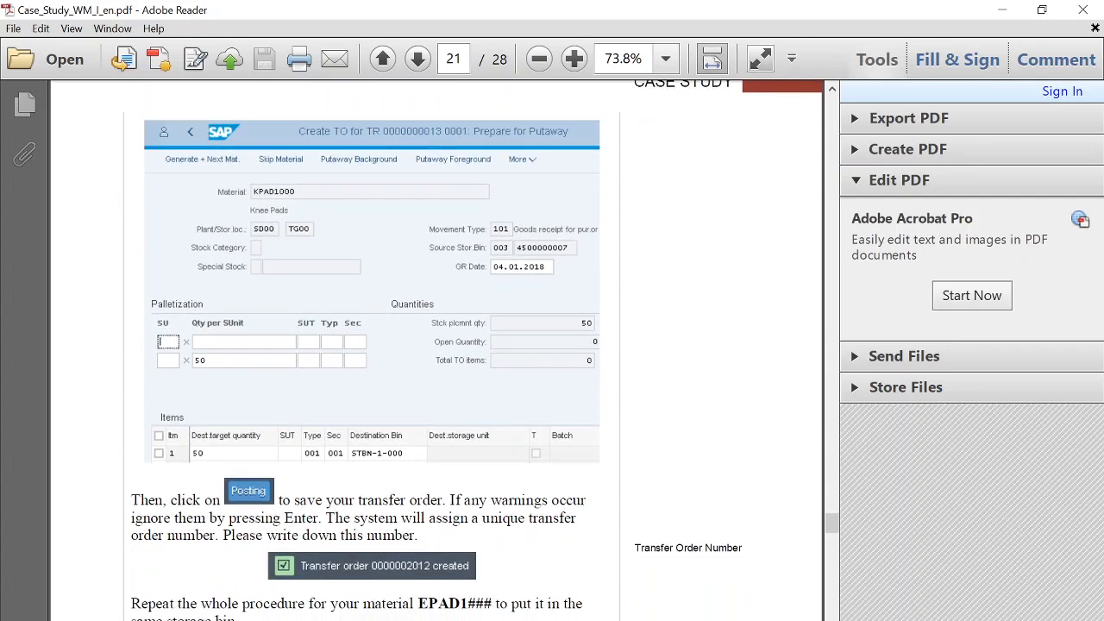
scroll(436, 344, "down", 1)
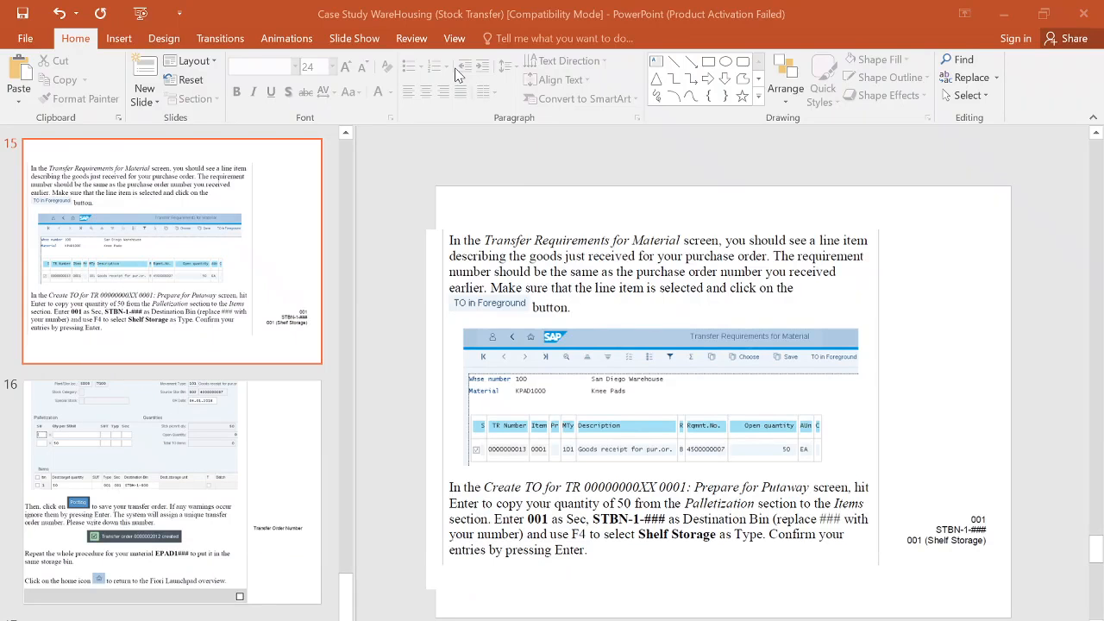
- Switch back to the SAP transfer order in Chrome and enter 001 as the storage section for item 1
key("alt+Tab")
key("alt+Tab")
key("alt+Tab")
key("alt+Tab")
key("alt+Tab")
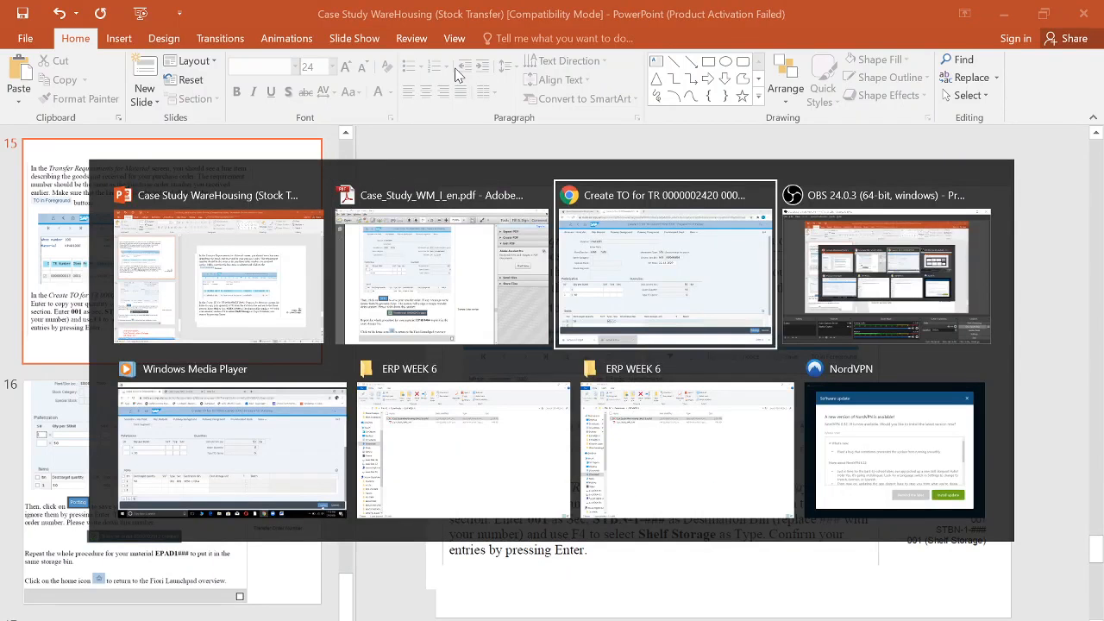
key("alt+Tab")
key("alt+Tab")
key("alt+Tab")
key("alt+Tab")
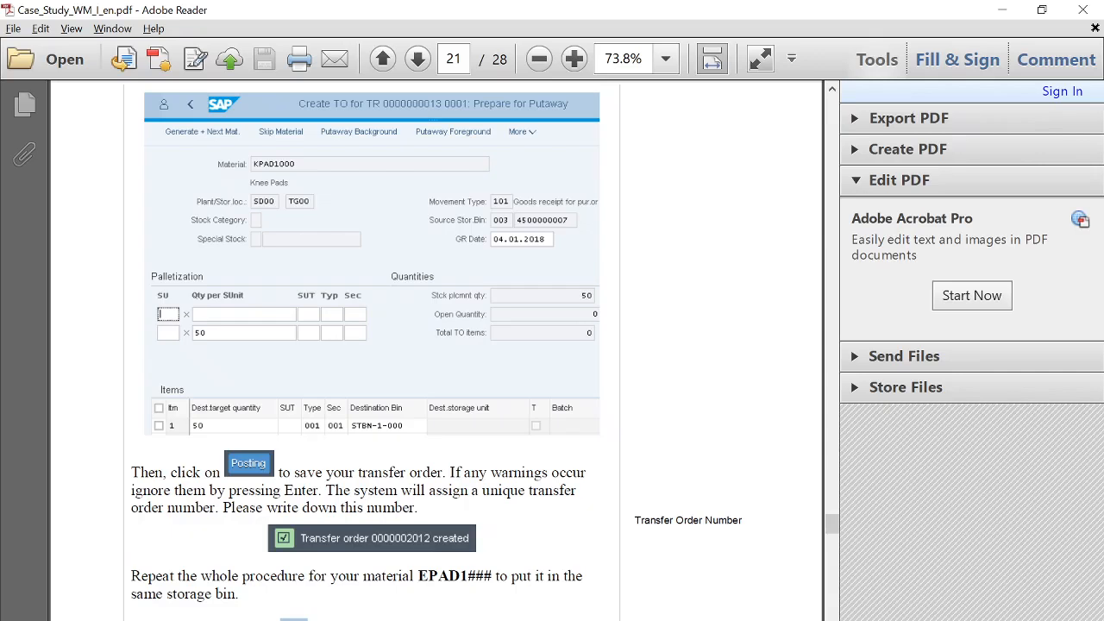
key("alt+Tab")
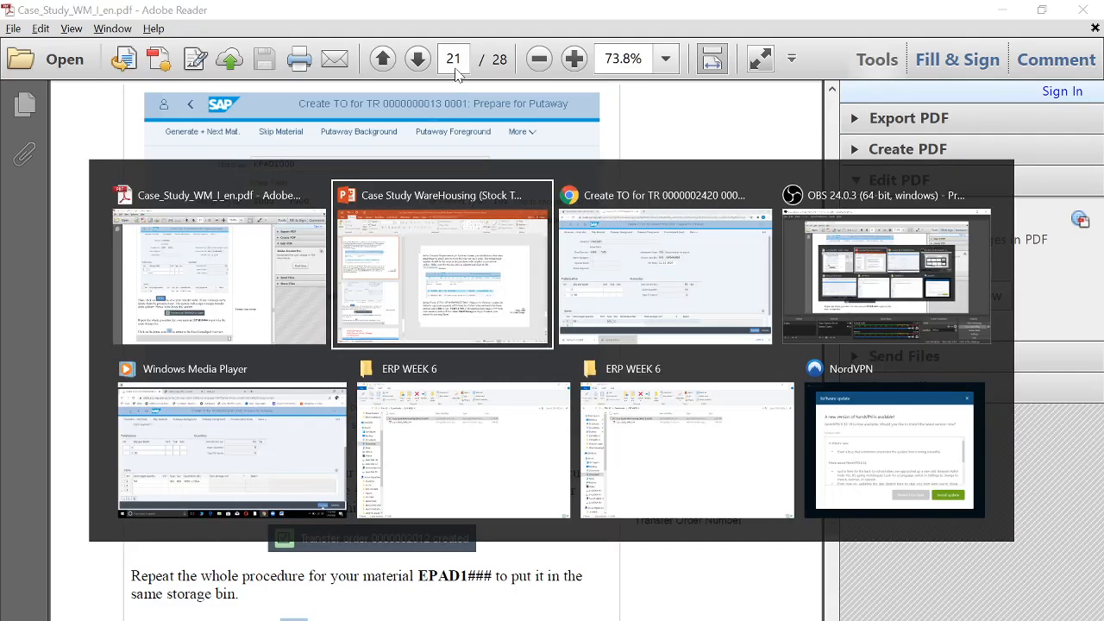
key("alt+Tab")
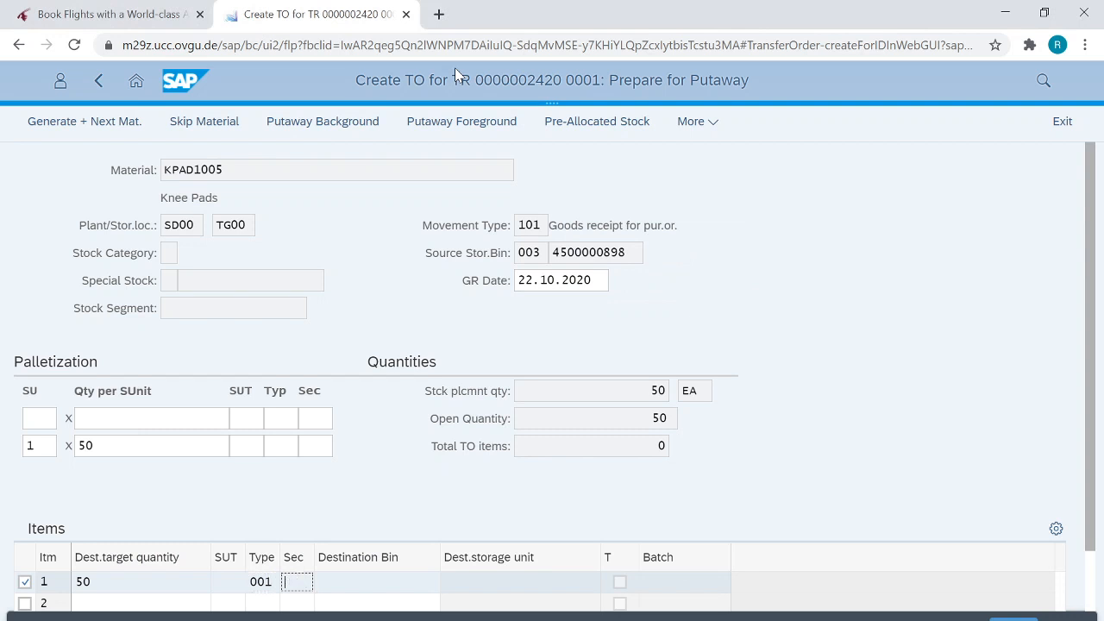
left_click(460, 124)
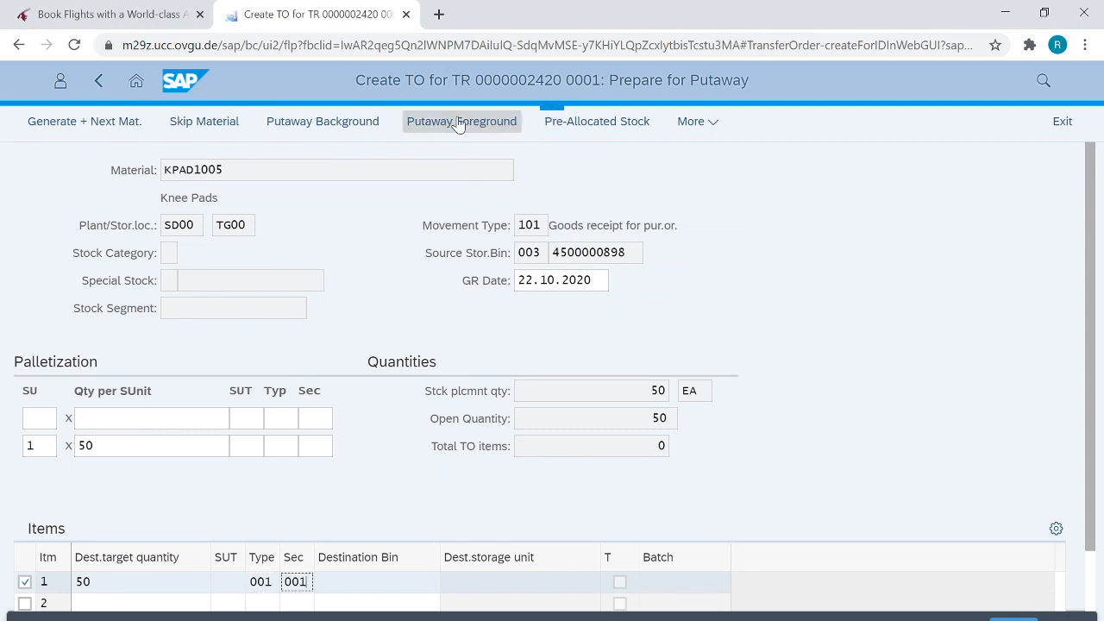
- Enter stbn-1-000 as item 1's destination bin in SAP, following the example on page 21 of the PDF case study
key("alt+Tab")
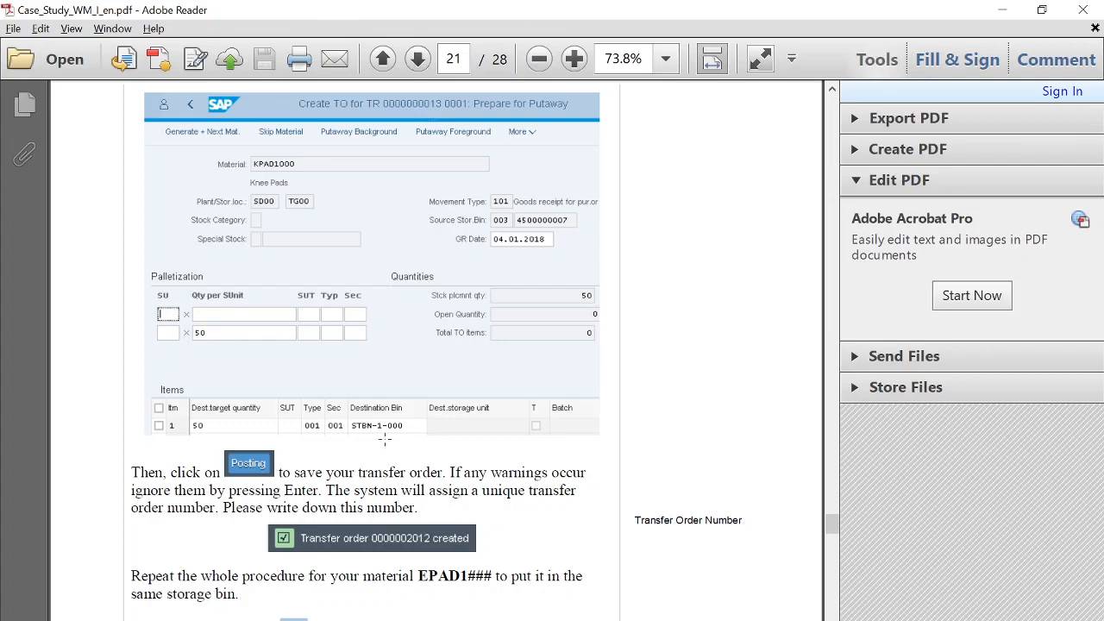
key("alt+Tab")
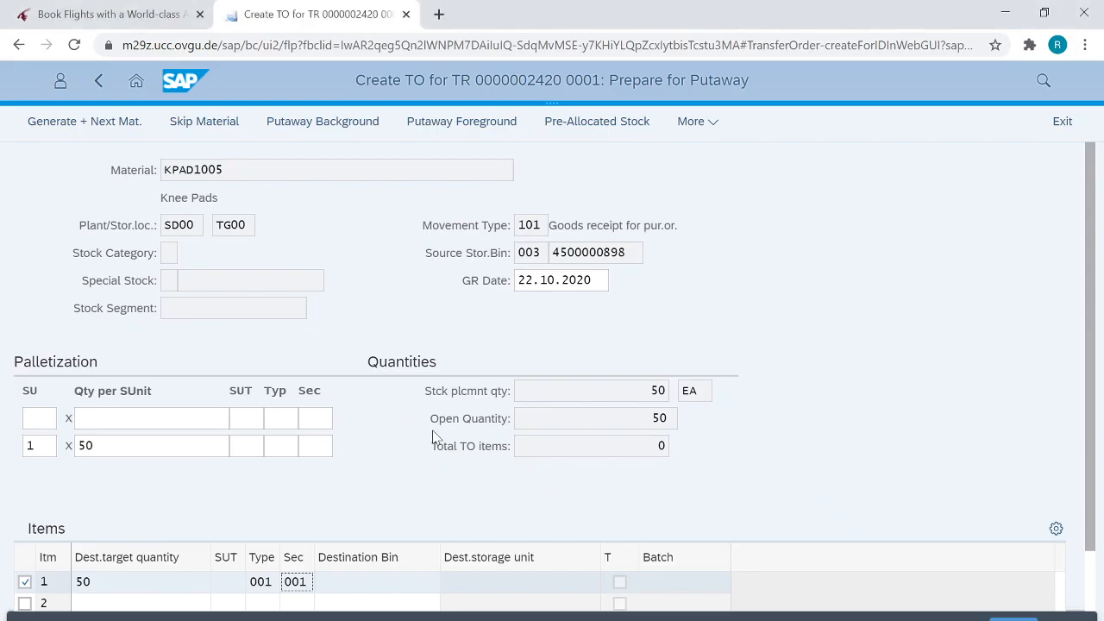
left_click(395, 590)
type("stbd")
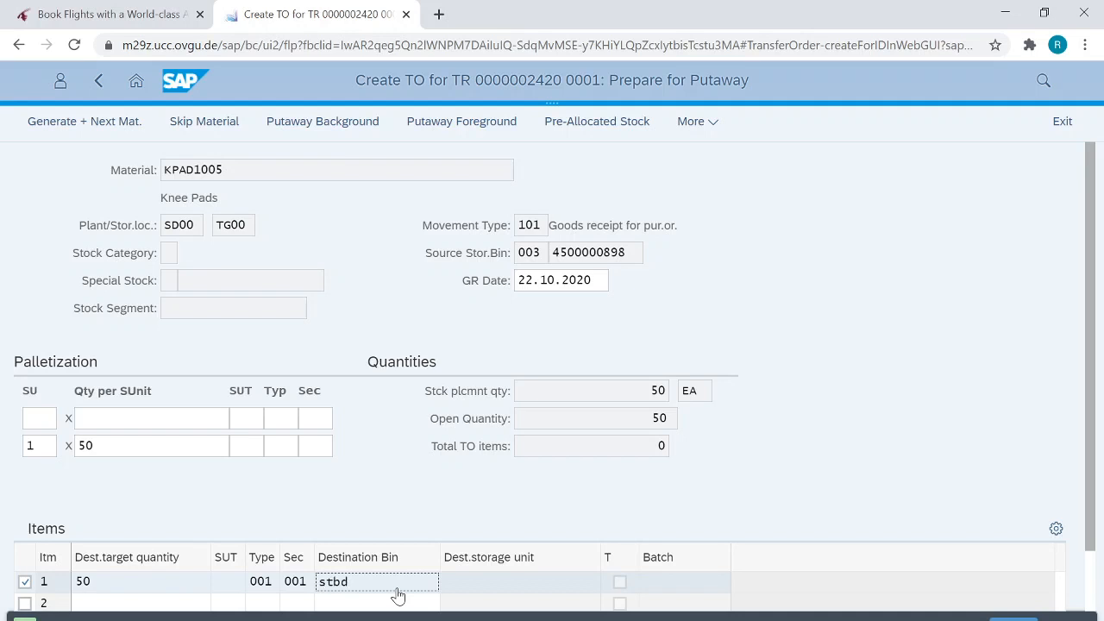
key("BackSpace")
type("n-")
key("alt+Tab")
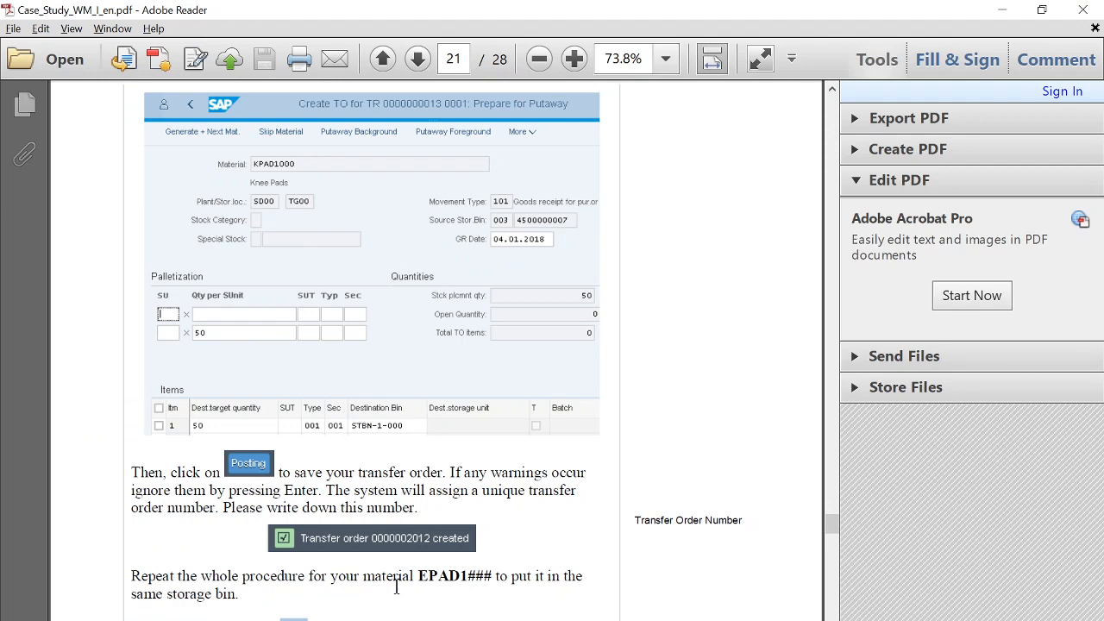
key("alt+Tab")
type("1-")
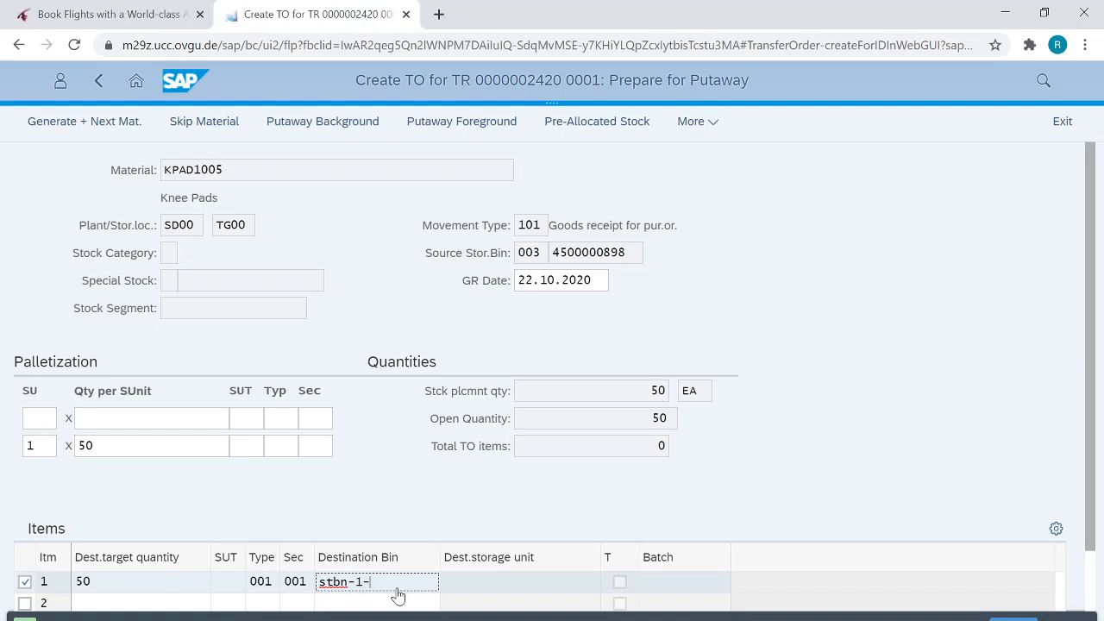
type("000")
key("alt+Tab")
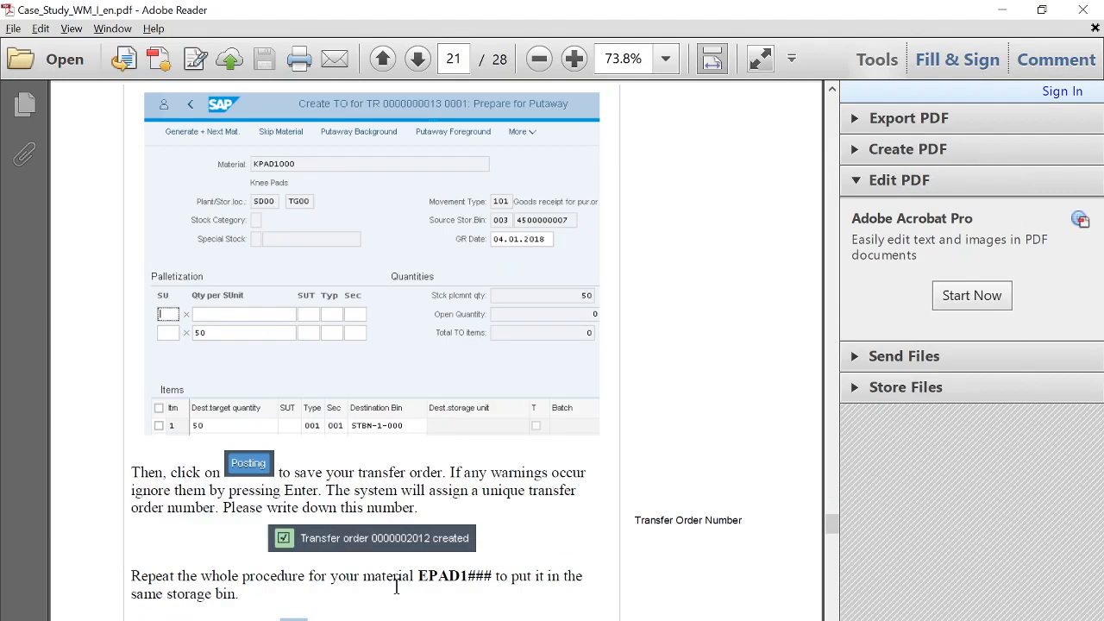
key("alt+Tab")
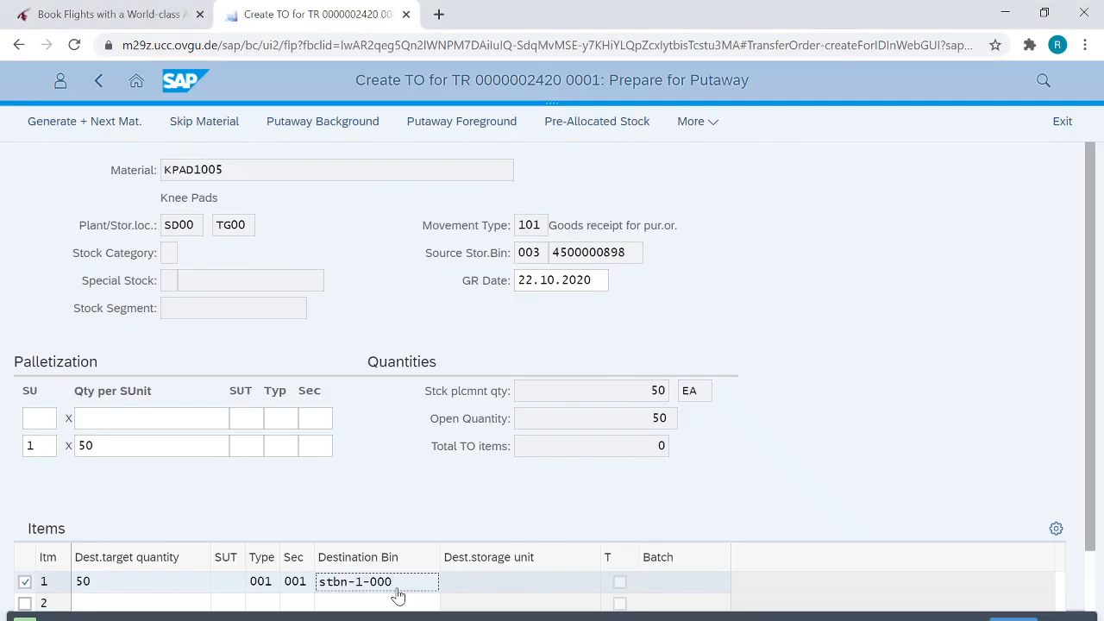
- Change item 1's destination bin to STBN-1-005 with an uppercase prefix and confirm the entry
key("BackSpace")
type("5")
key("shift+Home")
type("STBN")
left_click_drag(1092, 468, 1090, 607)
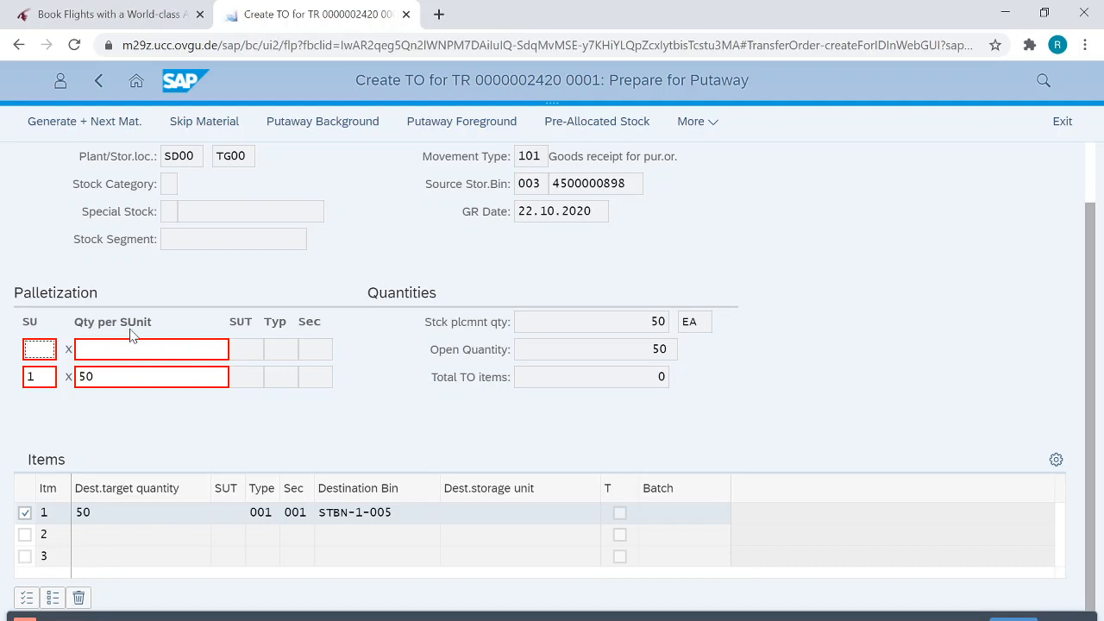
- Switch to the PDF case study and examine pages 20 and 21 for the quantity copying, confirmation and posting instructions
left_click(198, 535)
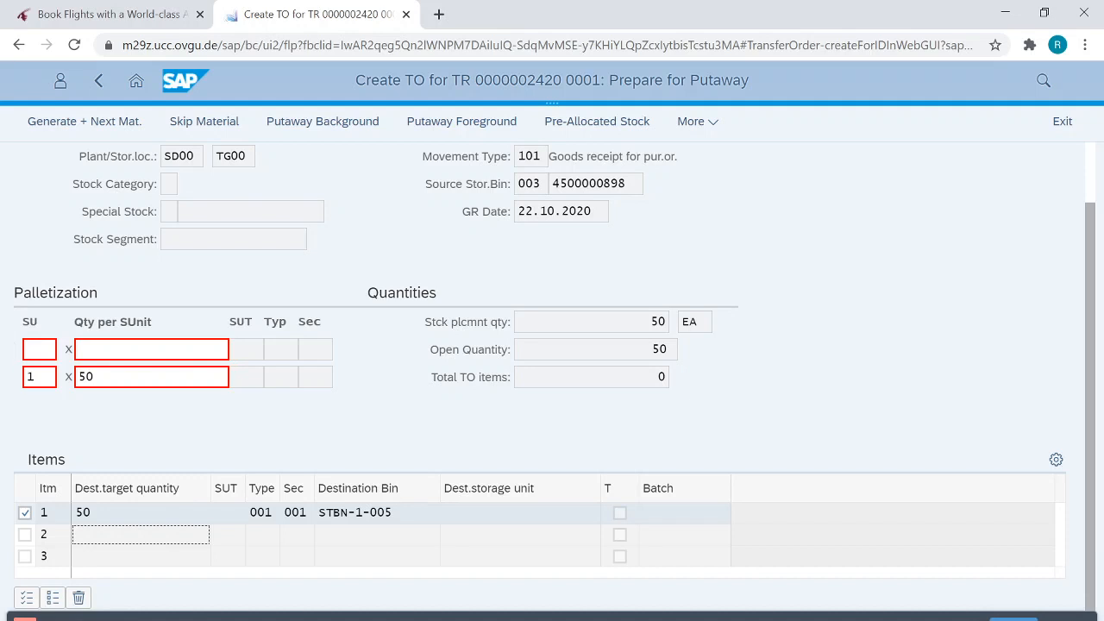
left_click(27, 349)
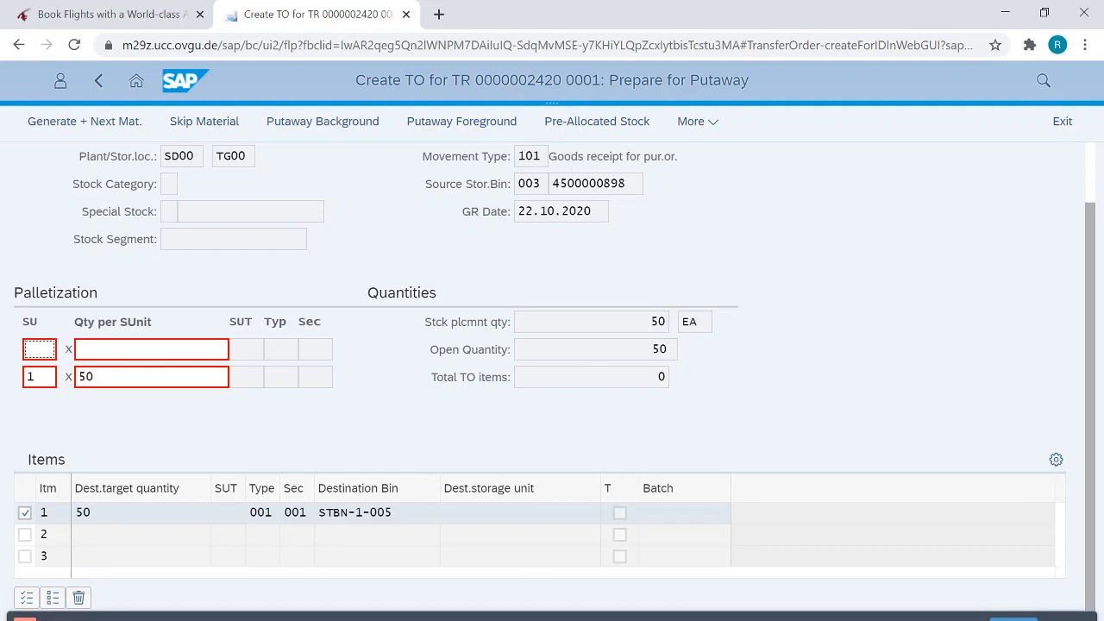
key("alt+Tab")
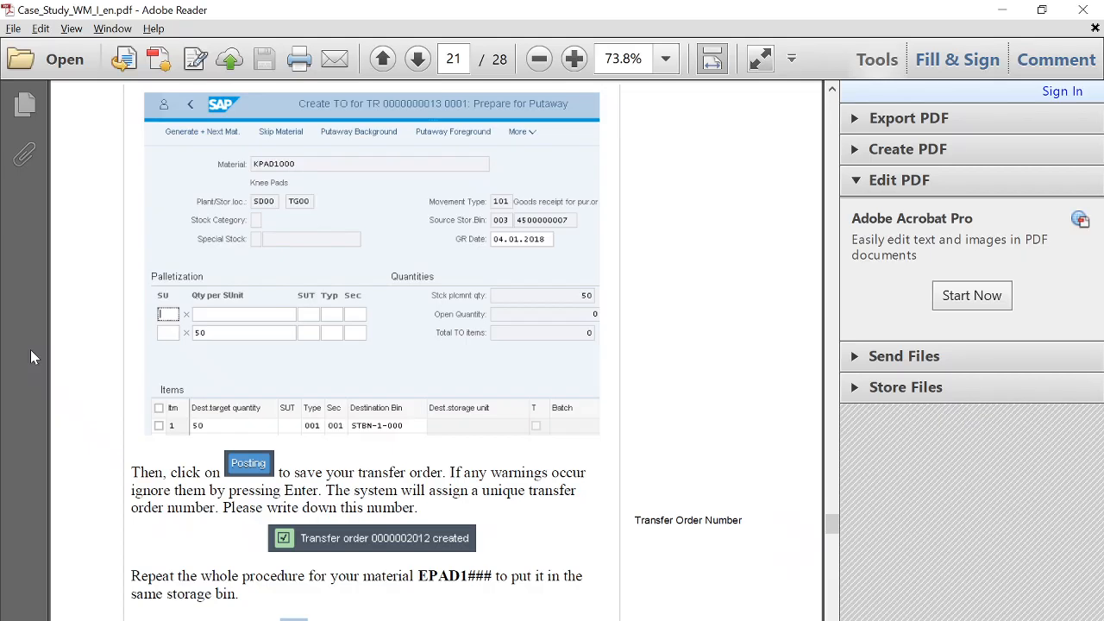
scroll(30, 349, "up", 3)
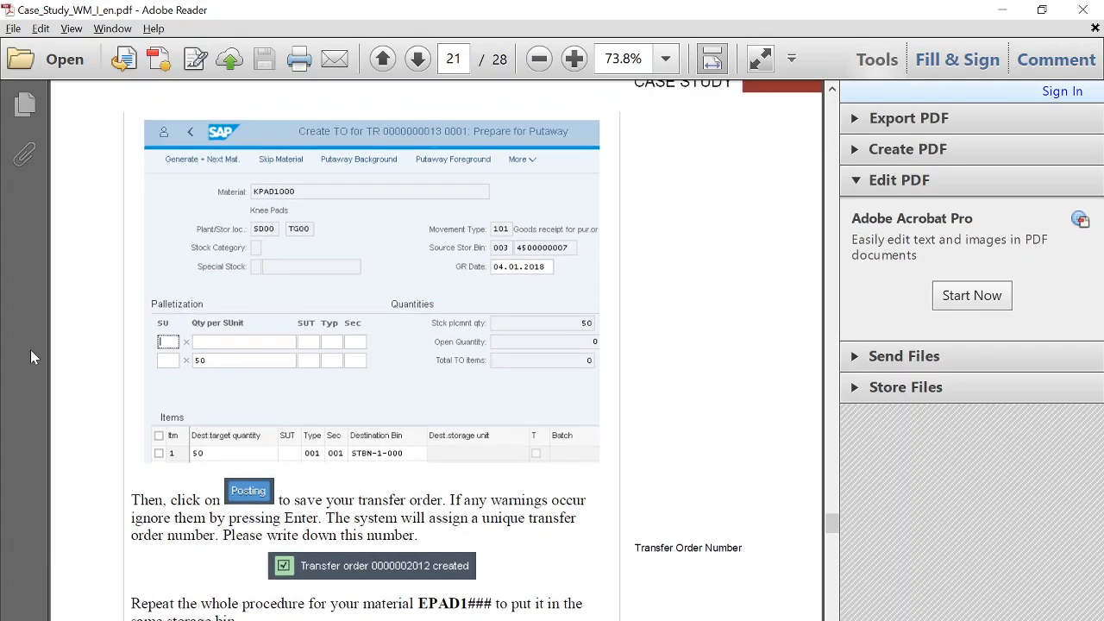
scroll(30, 349, "up", 10)
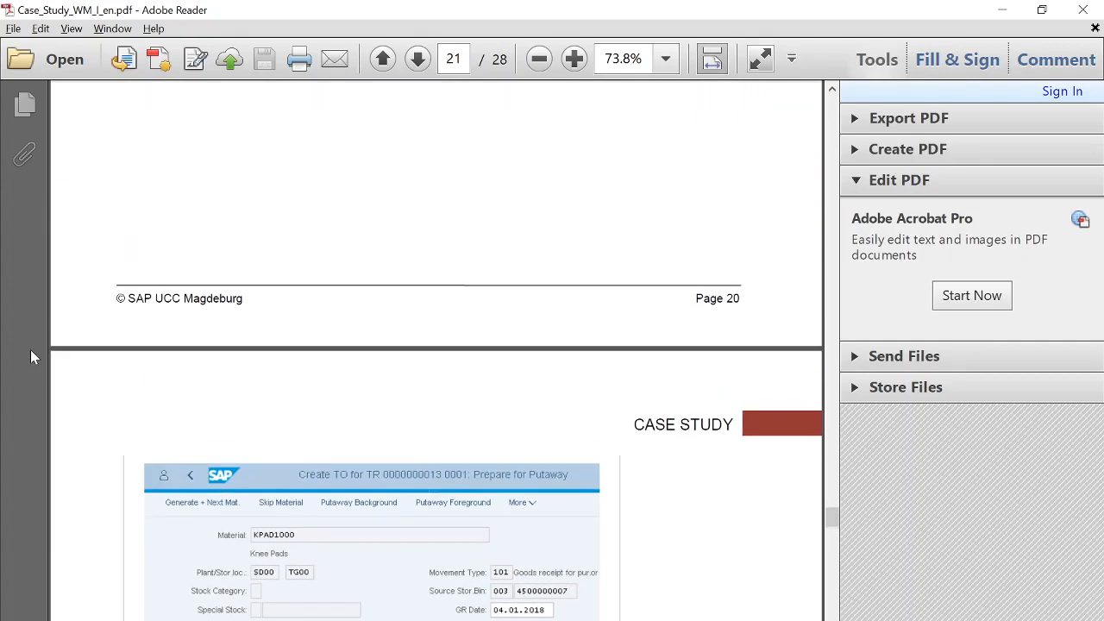
scroll(30, 349, "up", 10)
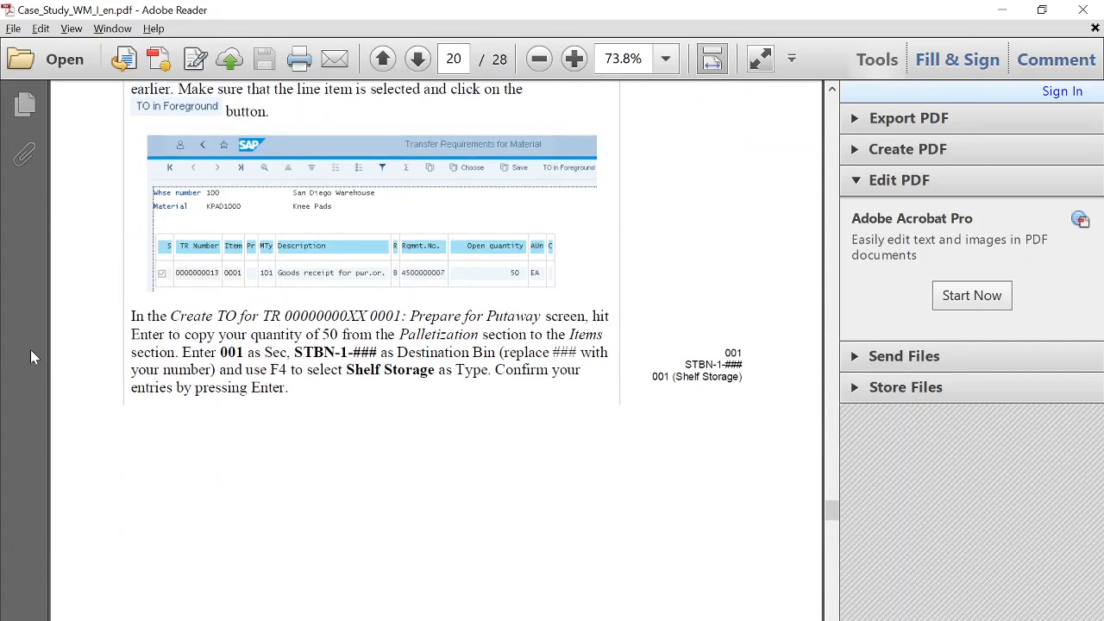
scroll(30, 350, "down", 10)
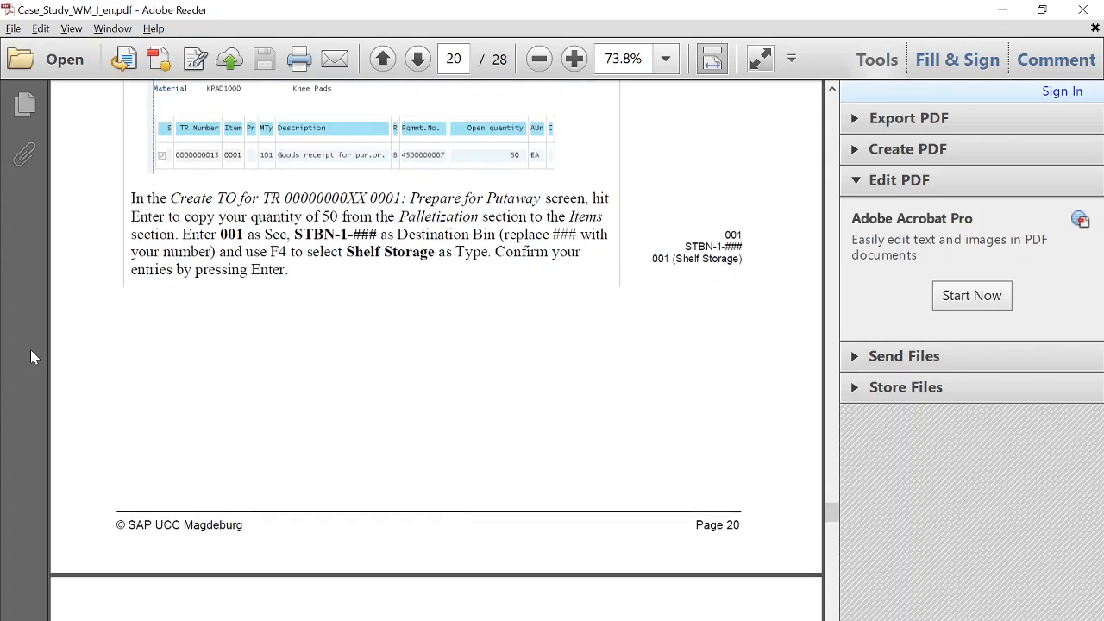
scroll(30, 349, "down", 20)
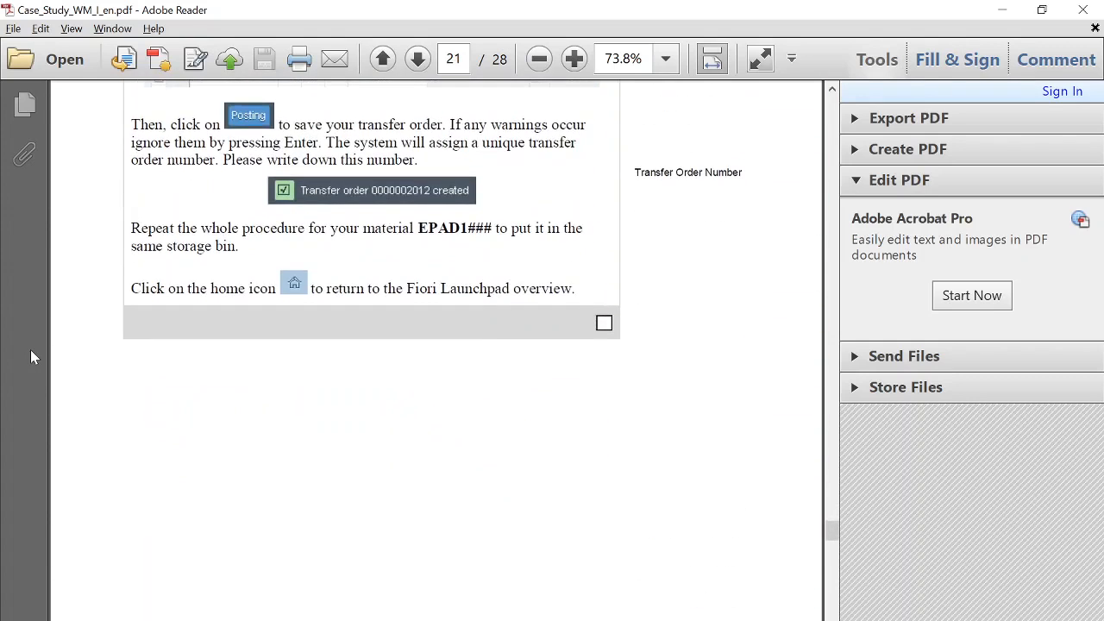
scroll(30, 350, "down", 5)
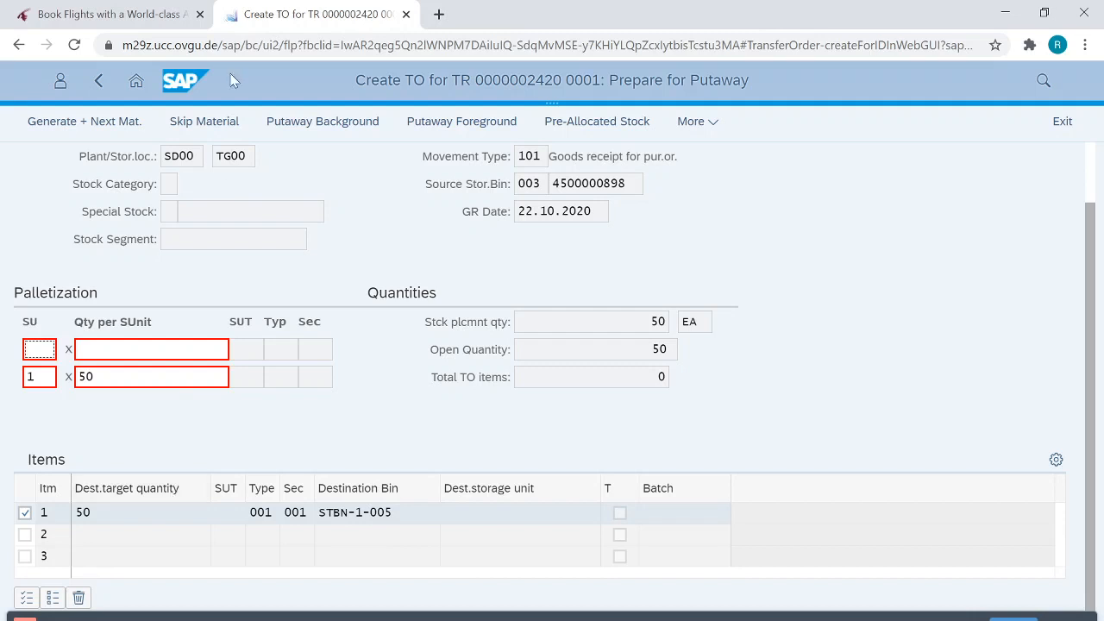
left_click(100, 83)
left_click(1067, 619)
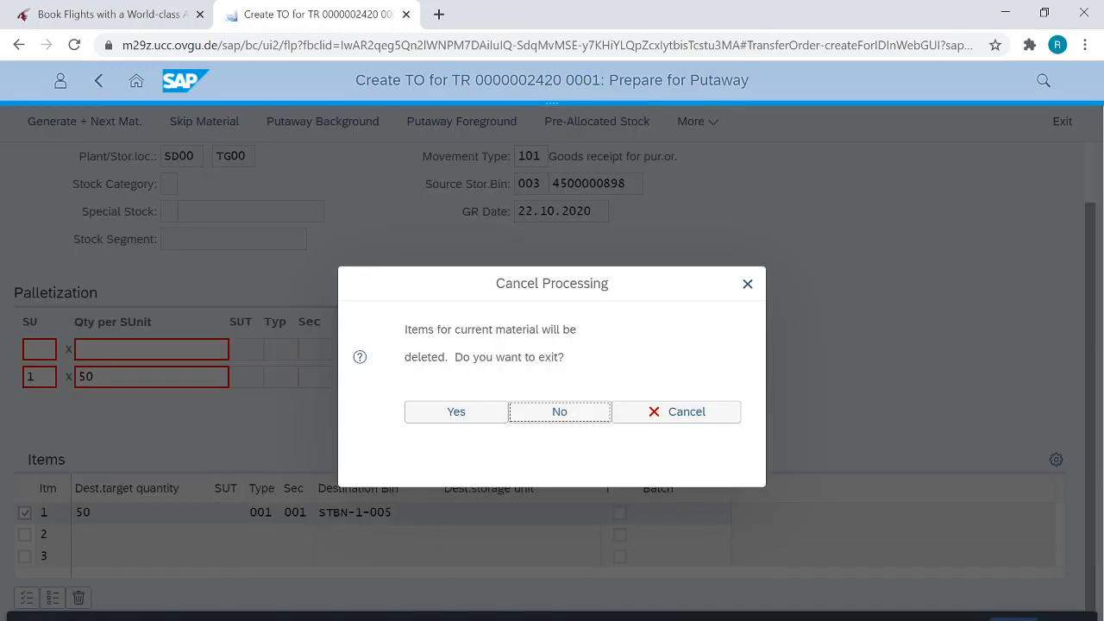
left_click(652, 413)
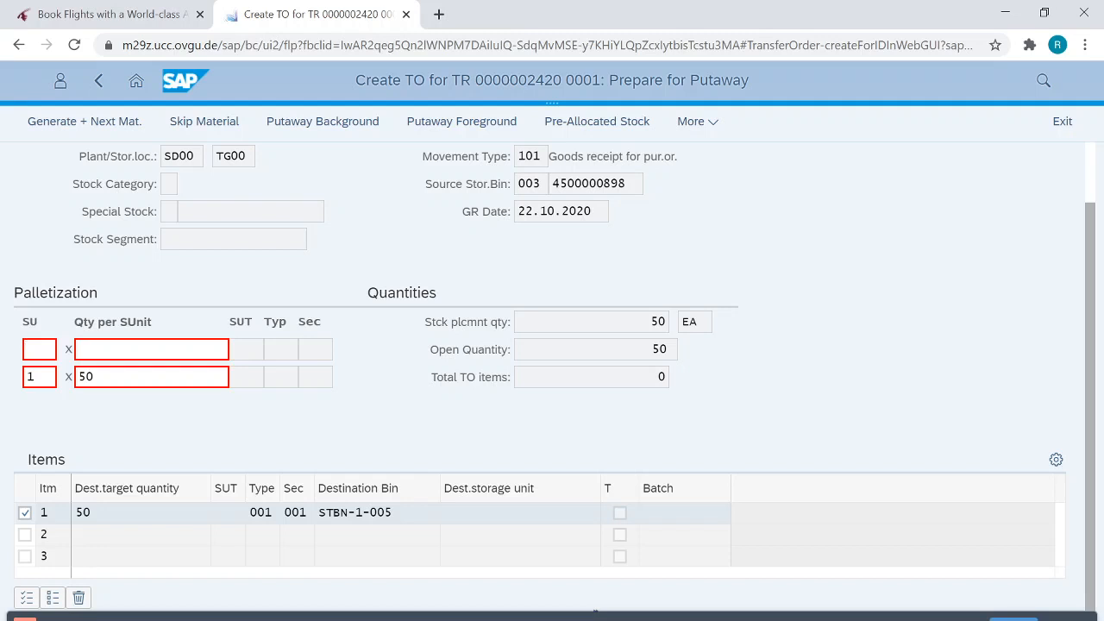
- Read the detailed help for the transfer order's error message and check the available Transfer Order and Edit commands
left_click(595, 612)
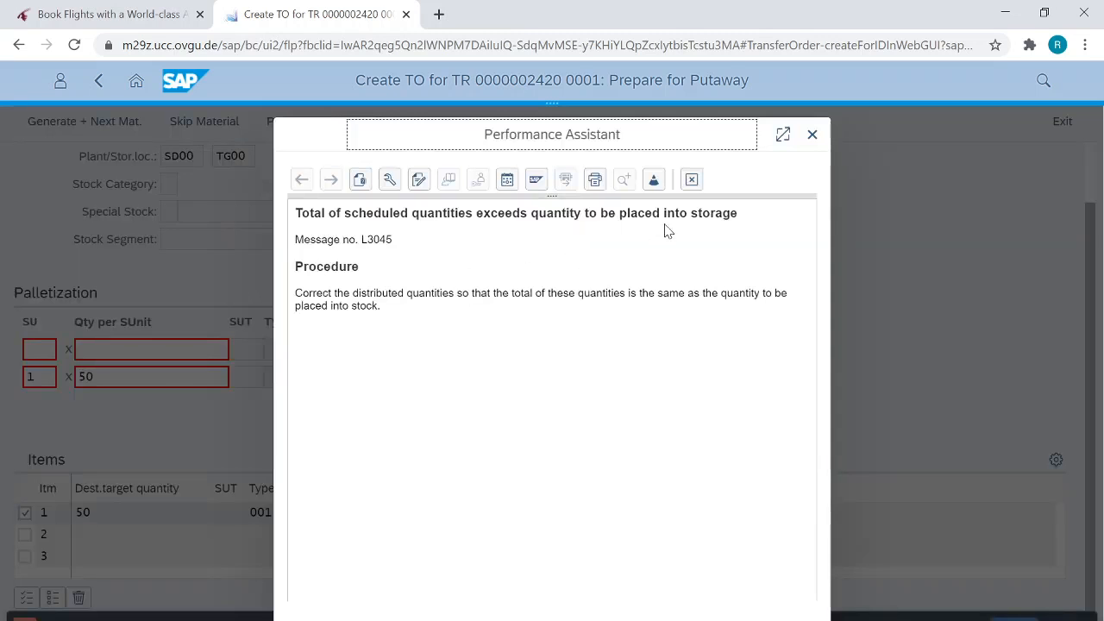
left_click(811, 135)
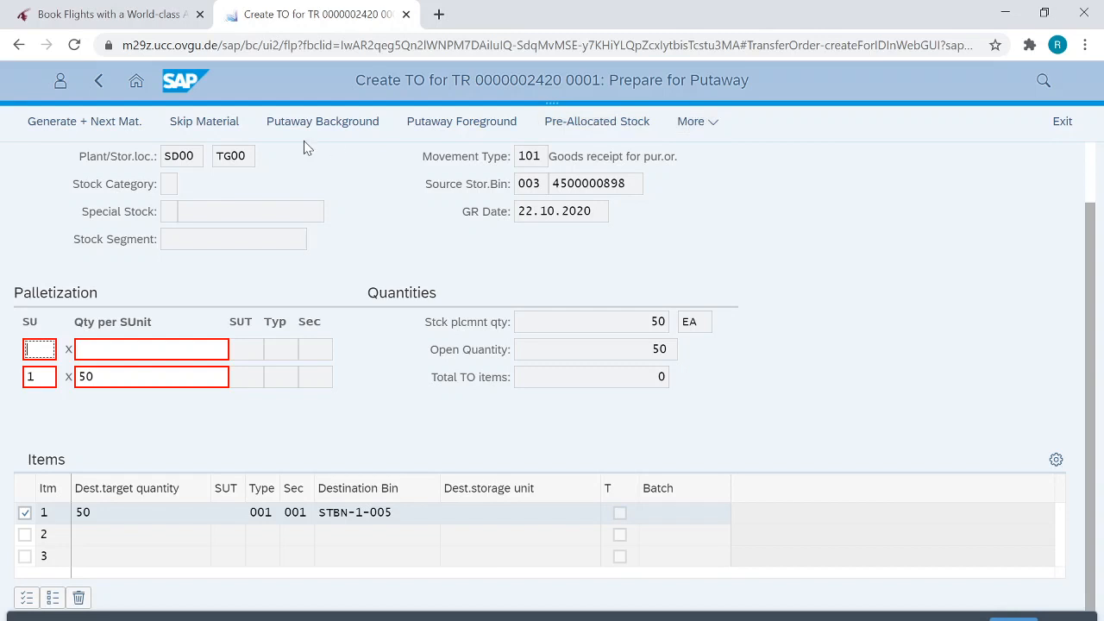
left_click(711, 123)
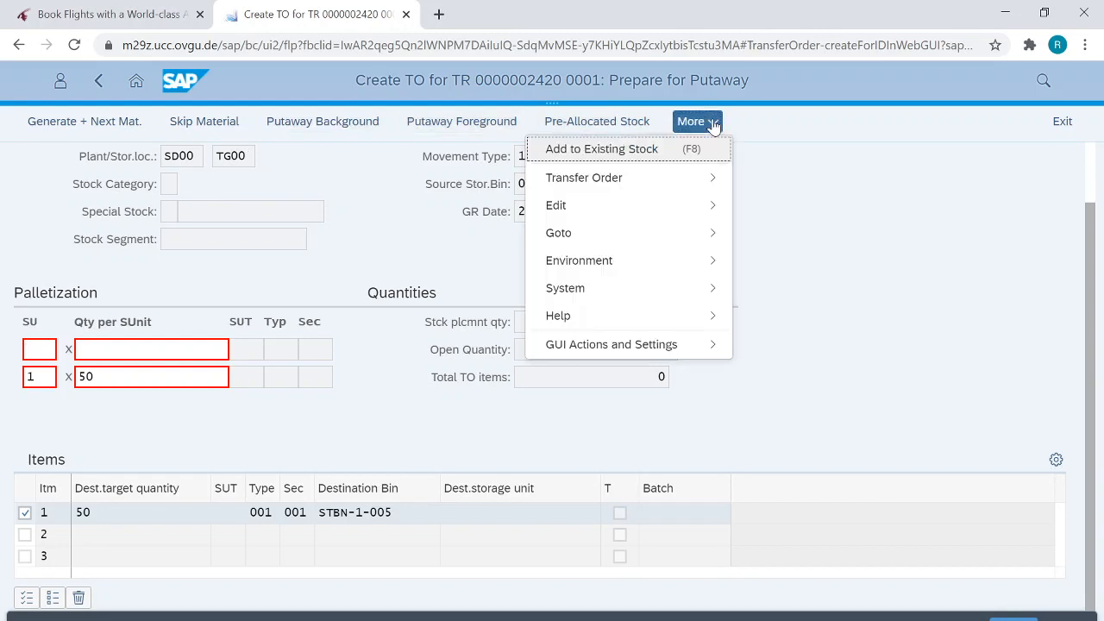
mouse_move(652, 178)
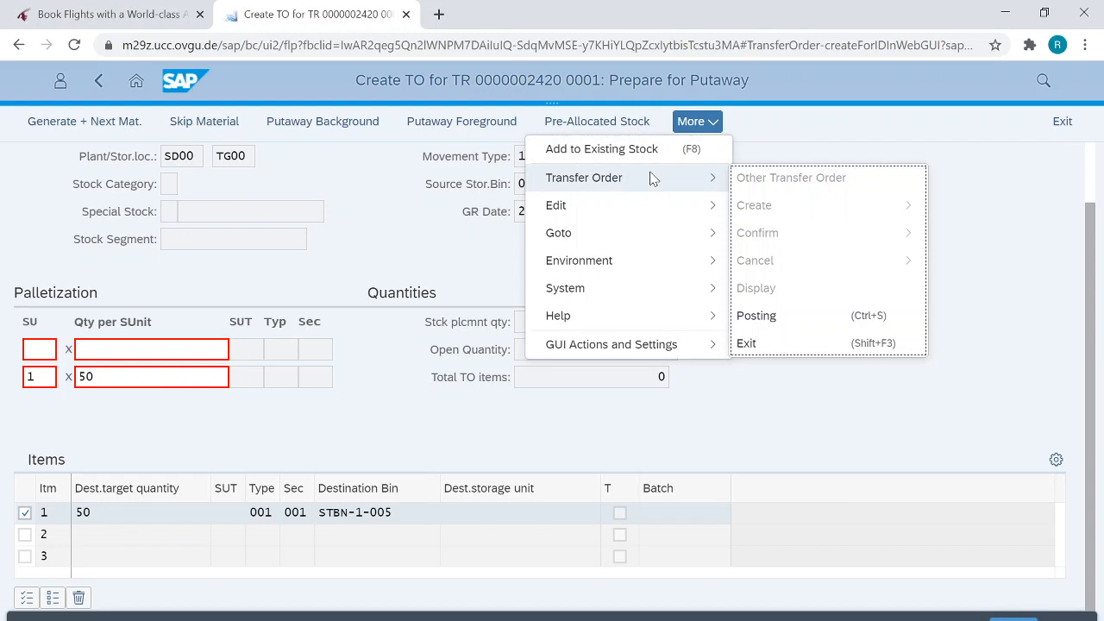
mouse_move(670, 199)
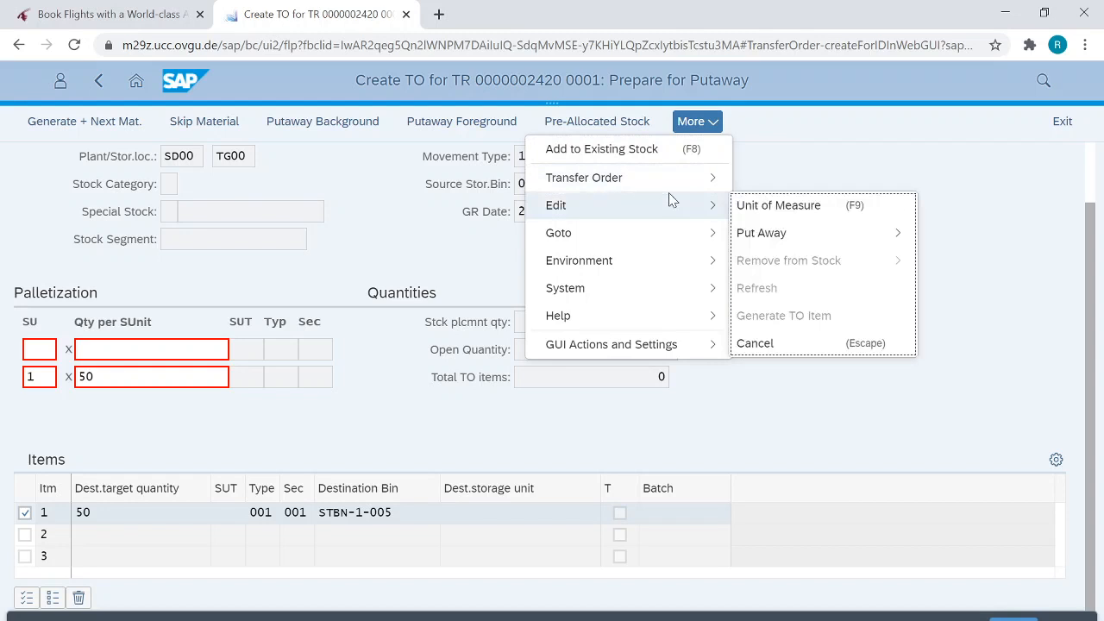
- Return to the Fiori Launchpad home page, discarding the unsaved transfer order data
left_click(101, 87)
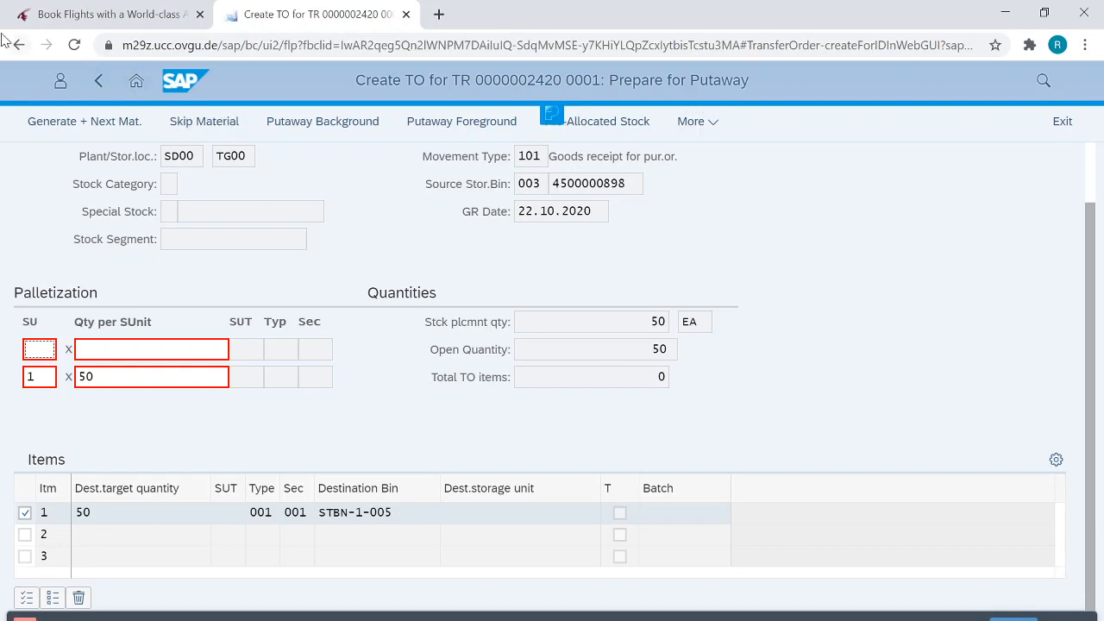
left_click(138, 81)
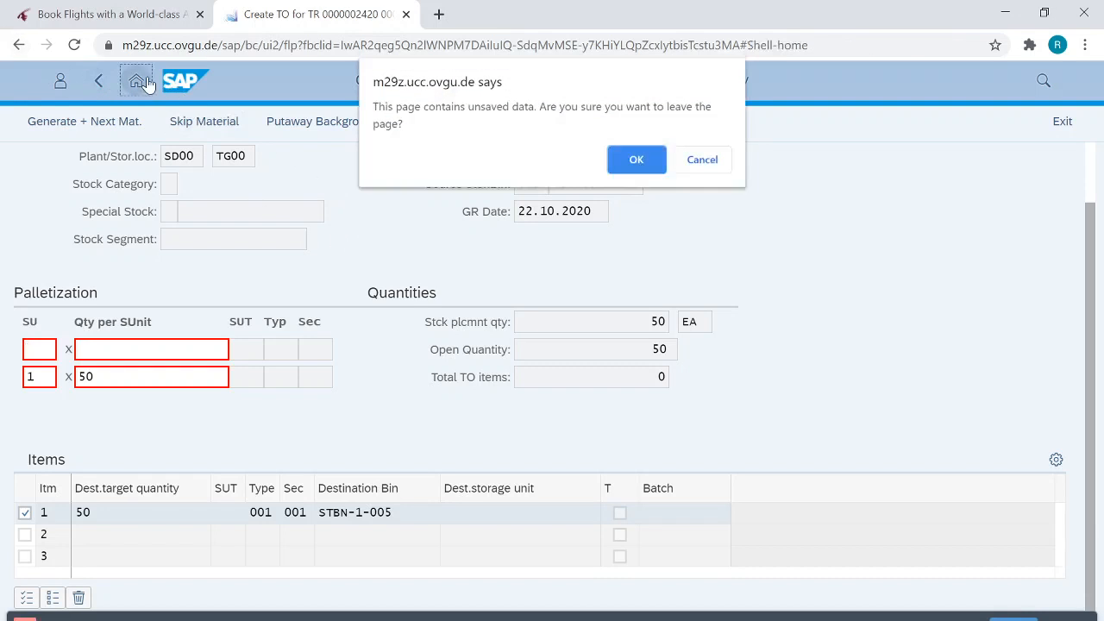
left_click(660, 169)
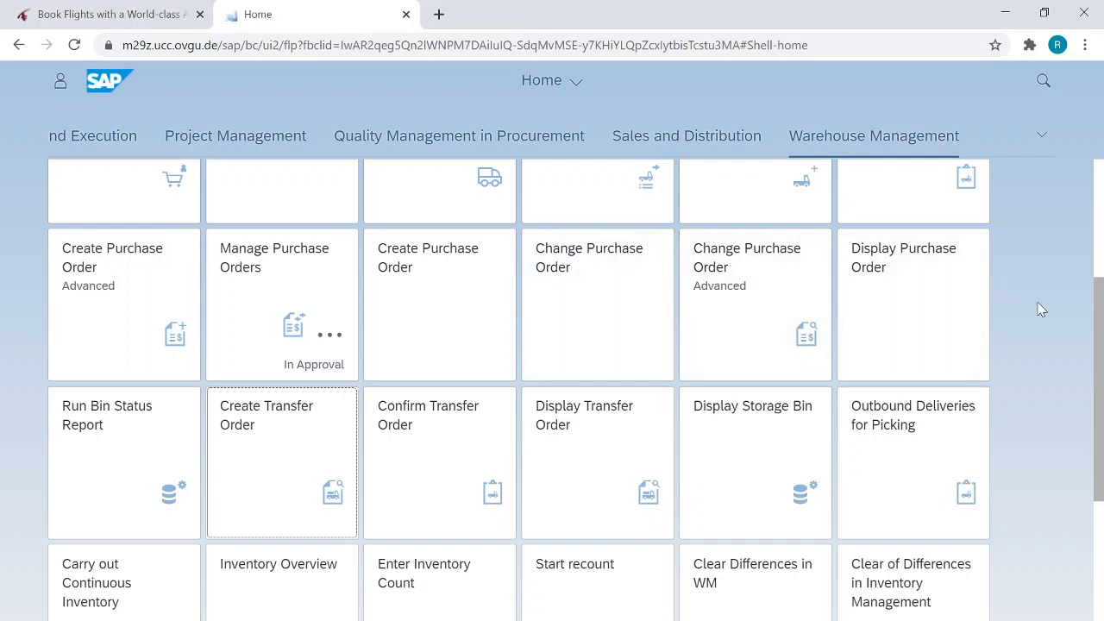
- Open the Create Transfer Order app and list the transfer requirements for material KPAD1005 in warehouse 100
left_click(302, 443)
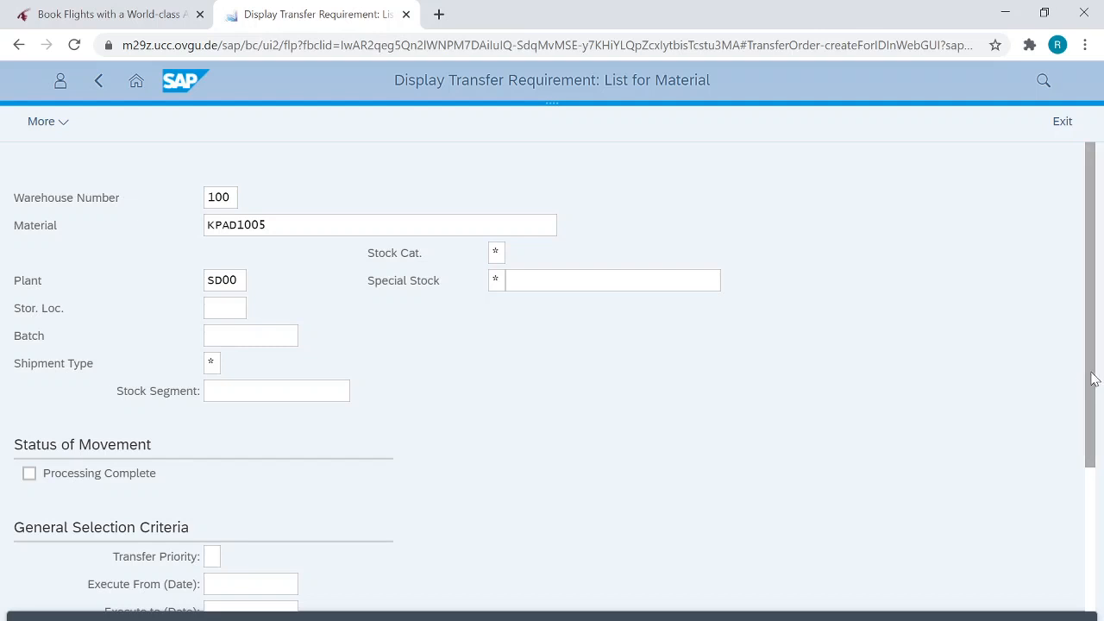
left_click_drag(1093, 374, 1092, 532)
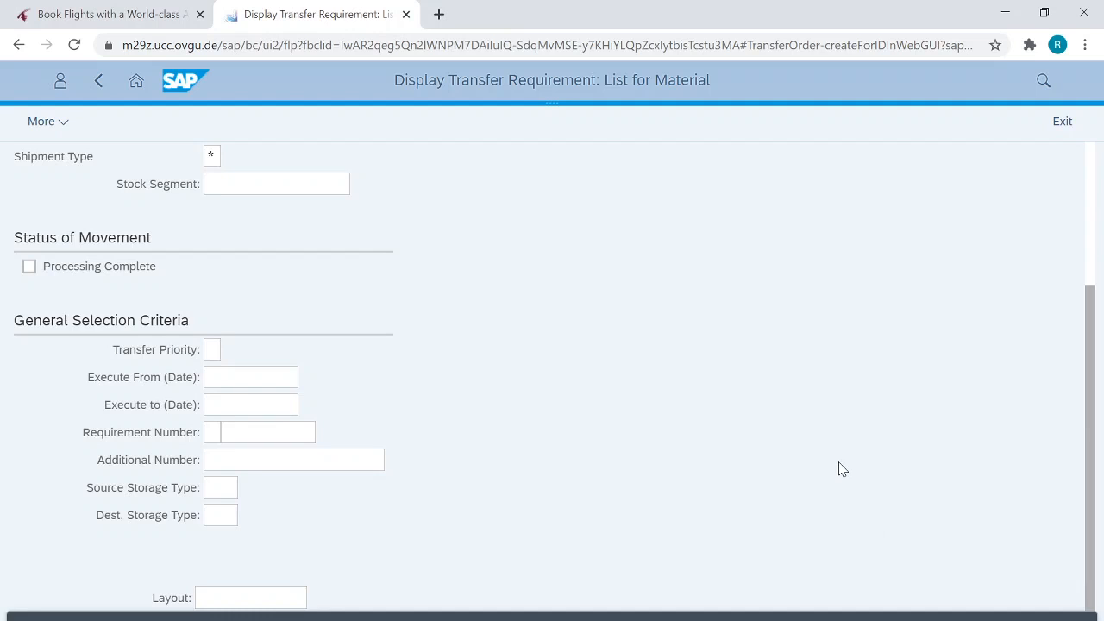
key("F8")
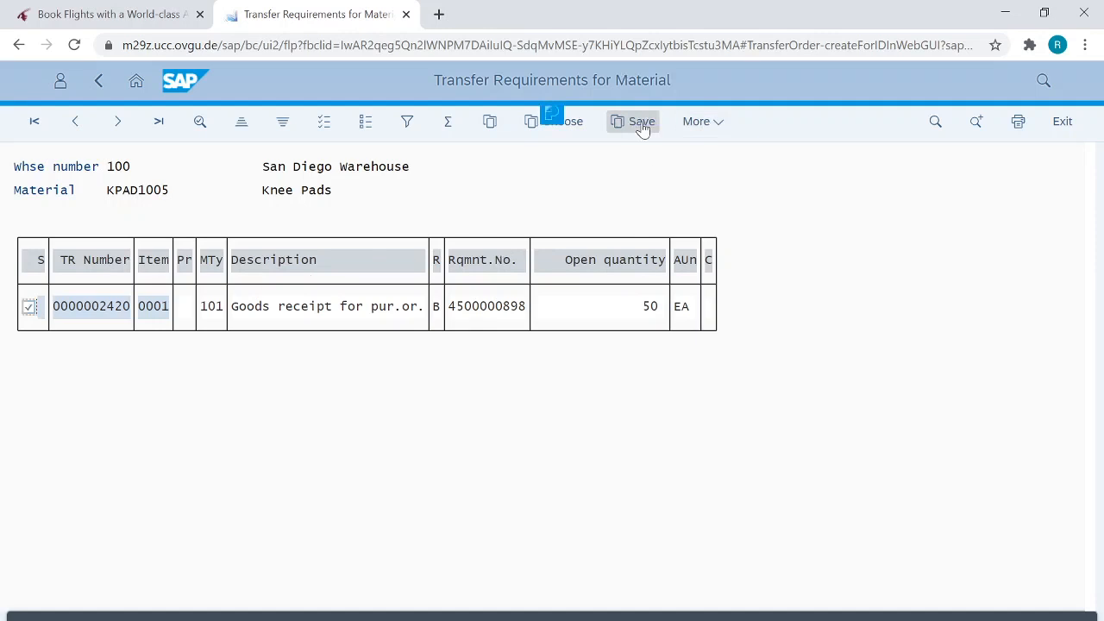
- Create a foreground transfer order for the selected requirement and copy the palletization quantity of 50 into the items
left_click(704, 125)
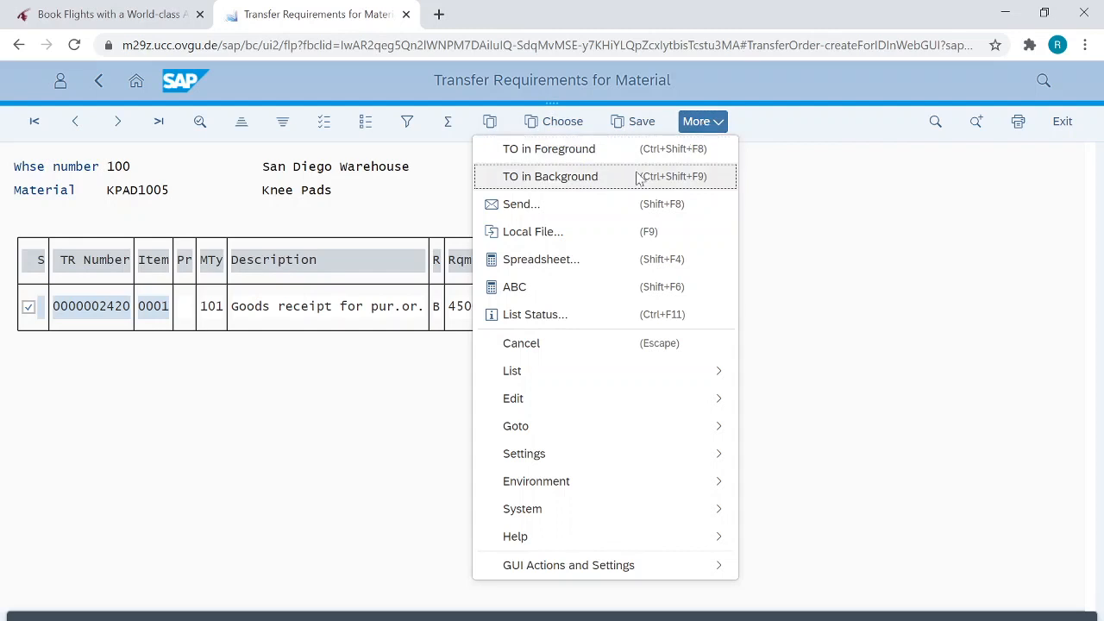
left_click(612, 150)
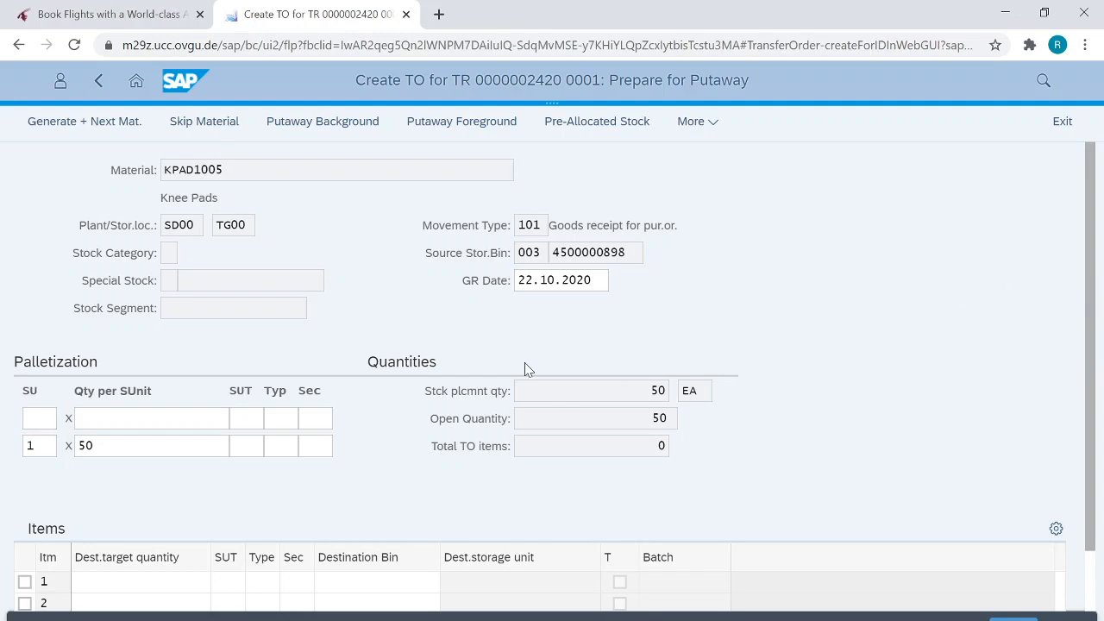
left_click(45, 416)
key("Return")
left_click_drag(1095, 388, 1094, 485)
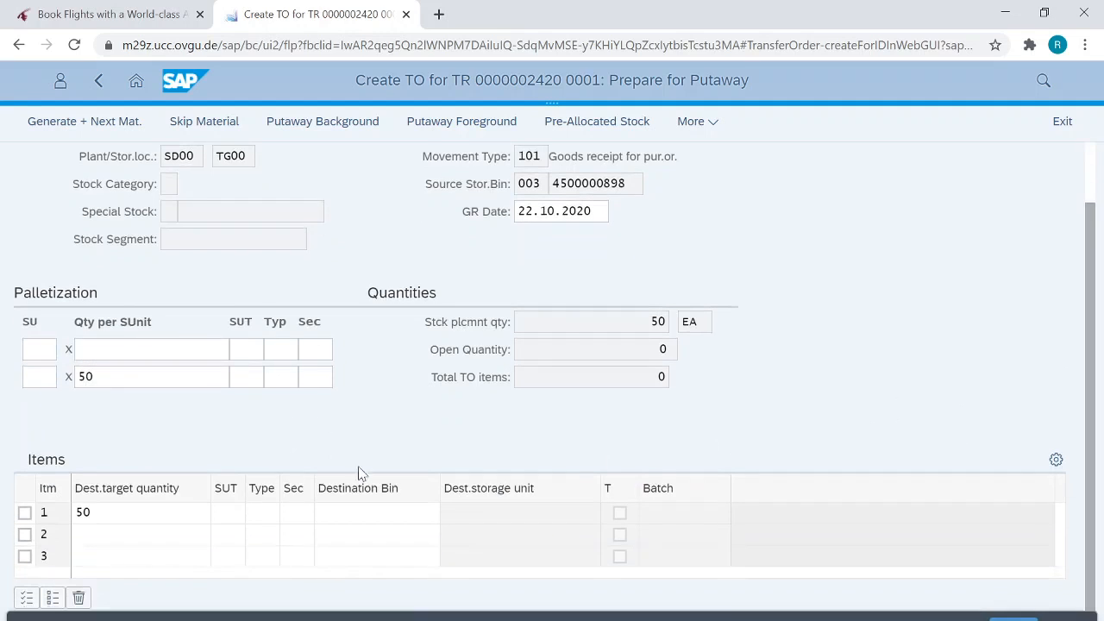
left_click(123, 514)
left_click(231, 514)
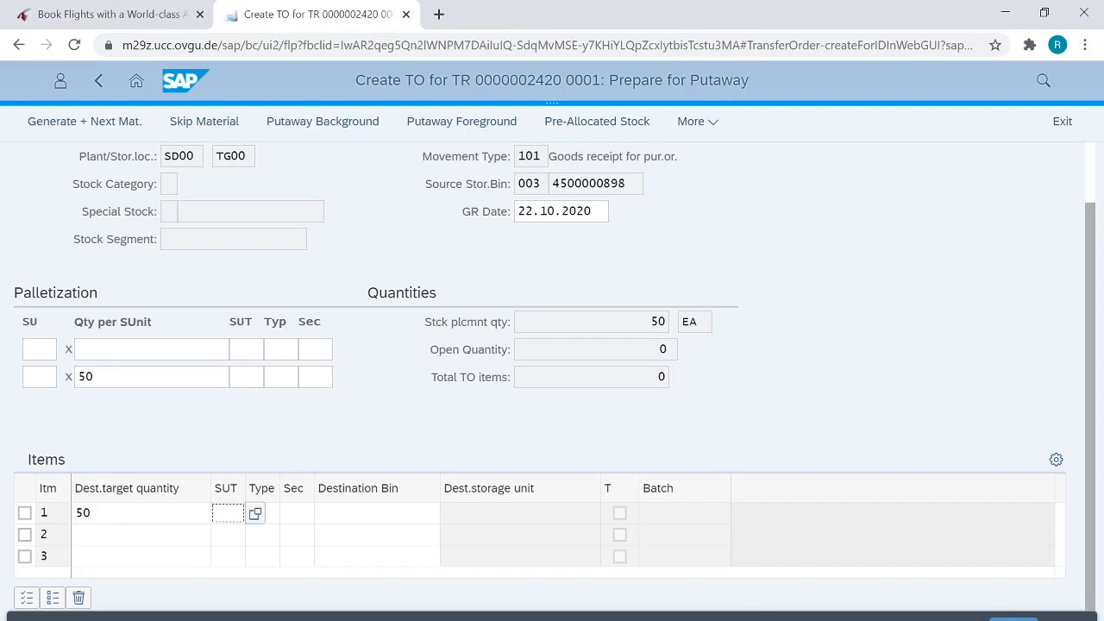
- Switch to the case study PDF and review pages 20 and 21 for the storage type, section, destination bin and posting instructions
key("alt+Tab")
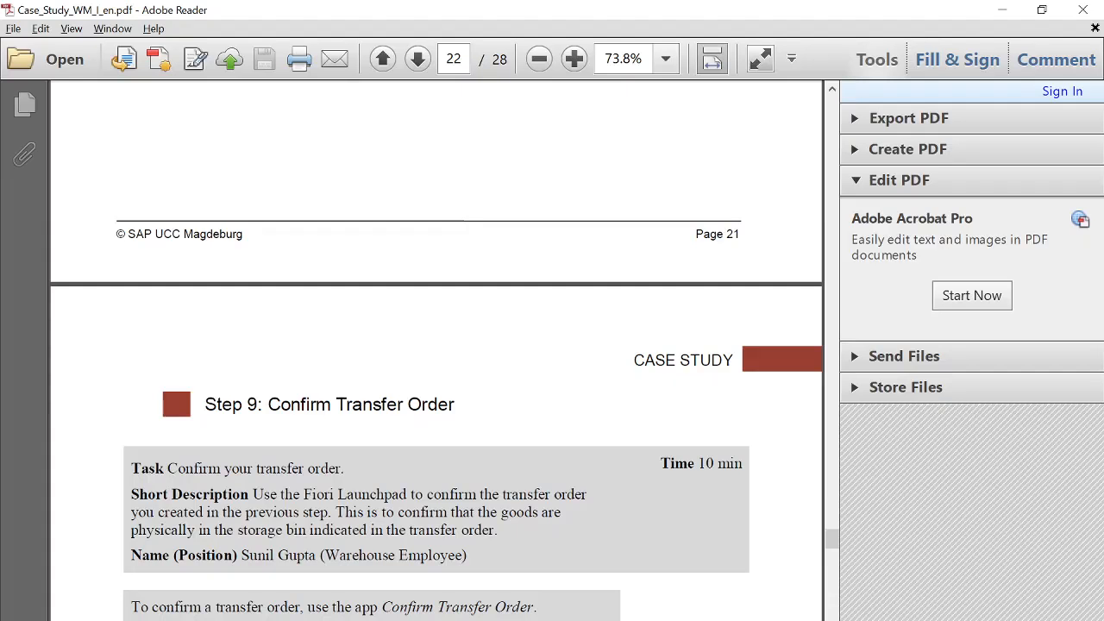
scroll(365, 514, "up", 10)
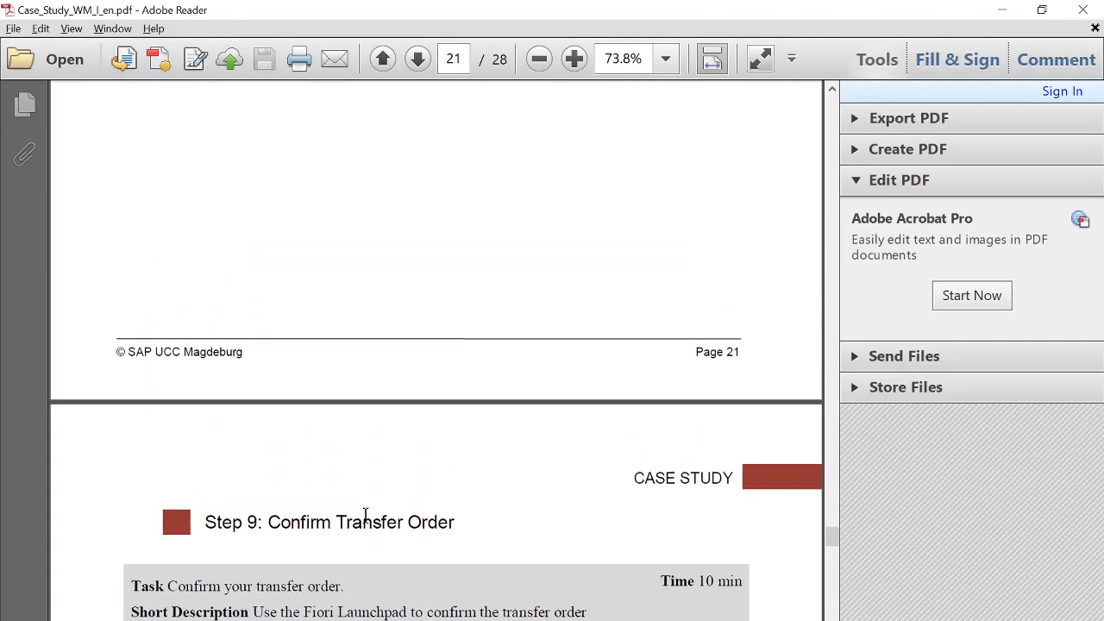
scroll(364, 515, "up", 4)
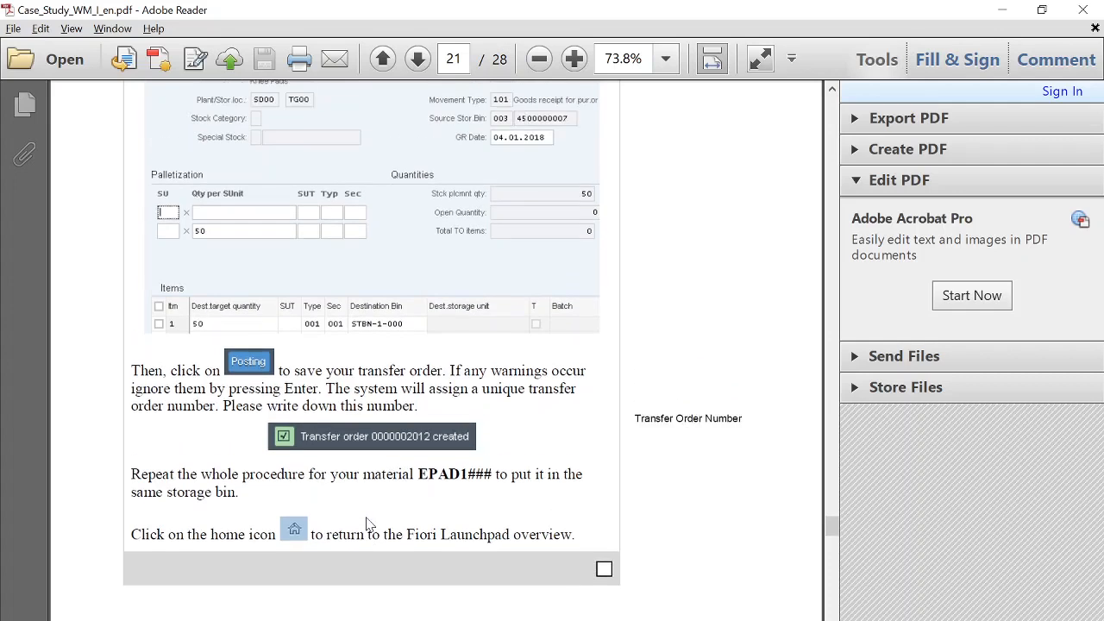
scroll(365, 515, "up", 4)
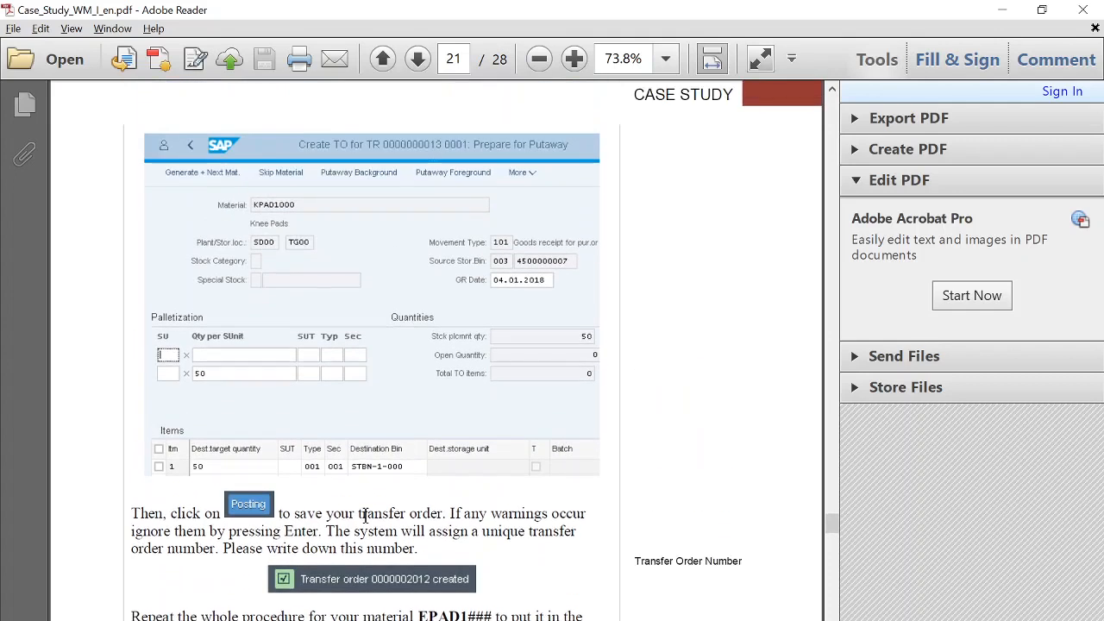
scroll(364, 516, "up", 12)
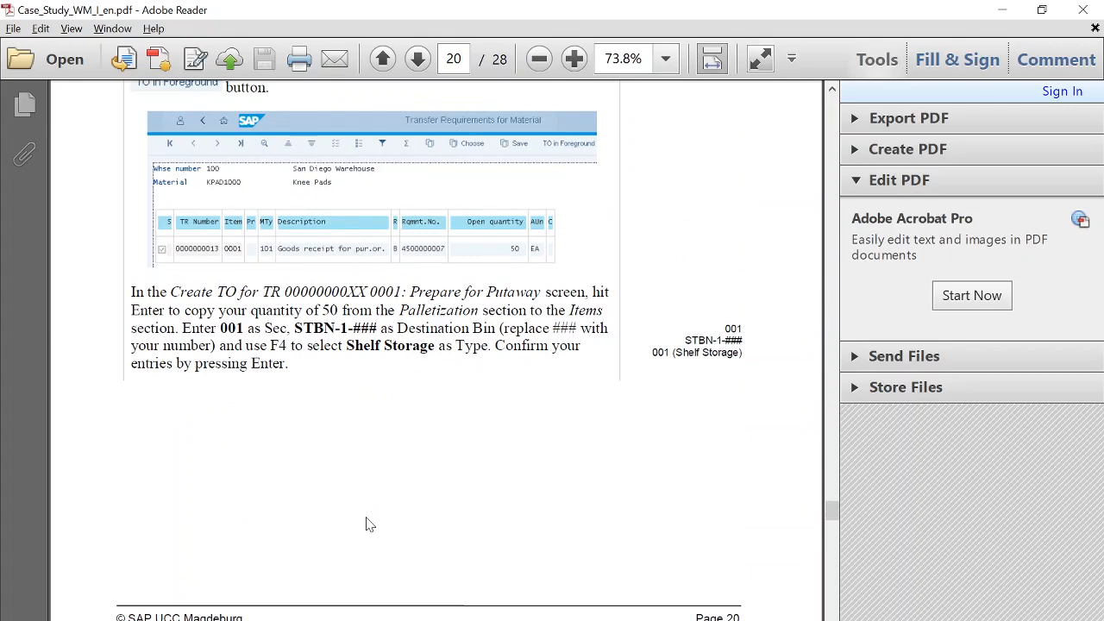
scroll(366, 522, "up", 5)
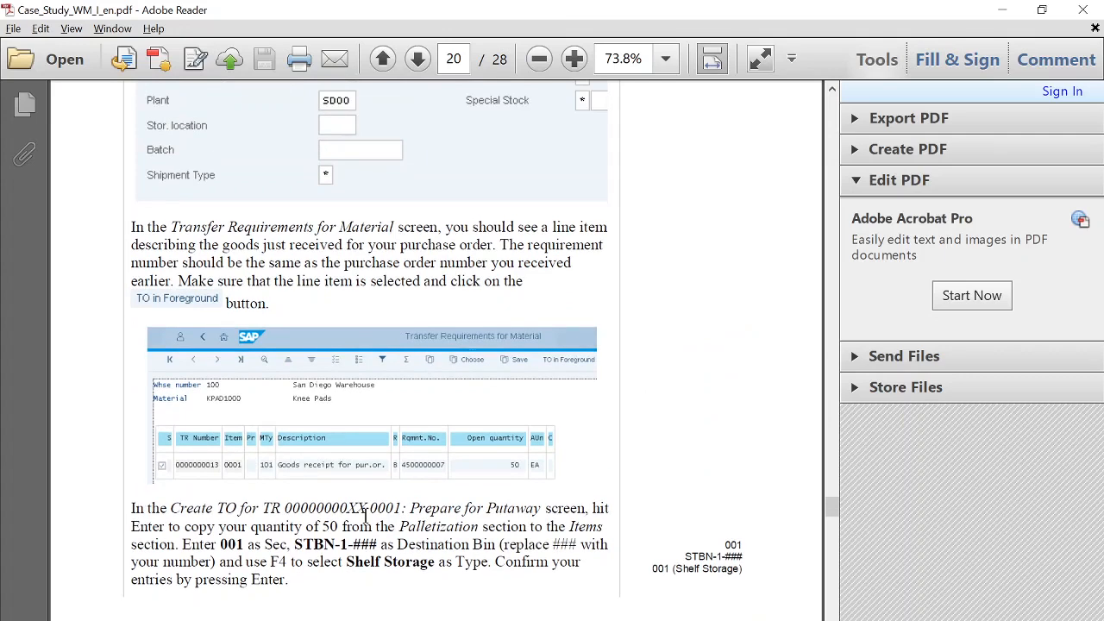
scroll(366, 515, "up", 2)
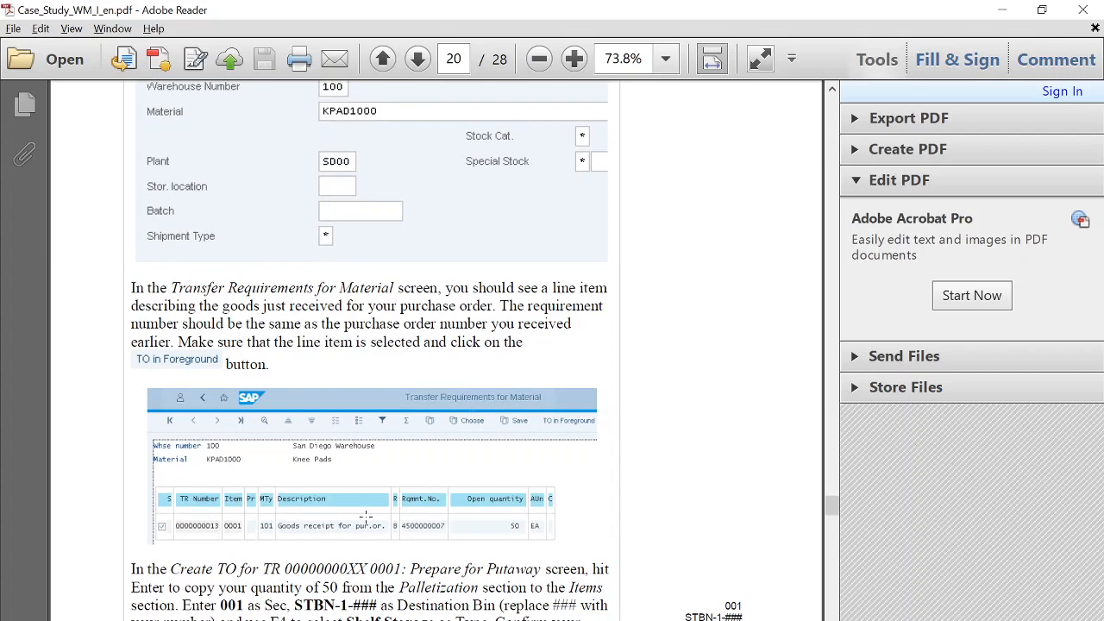
scroll(366, 515, "up", 1)
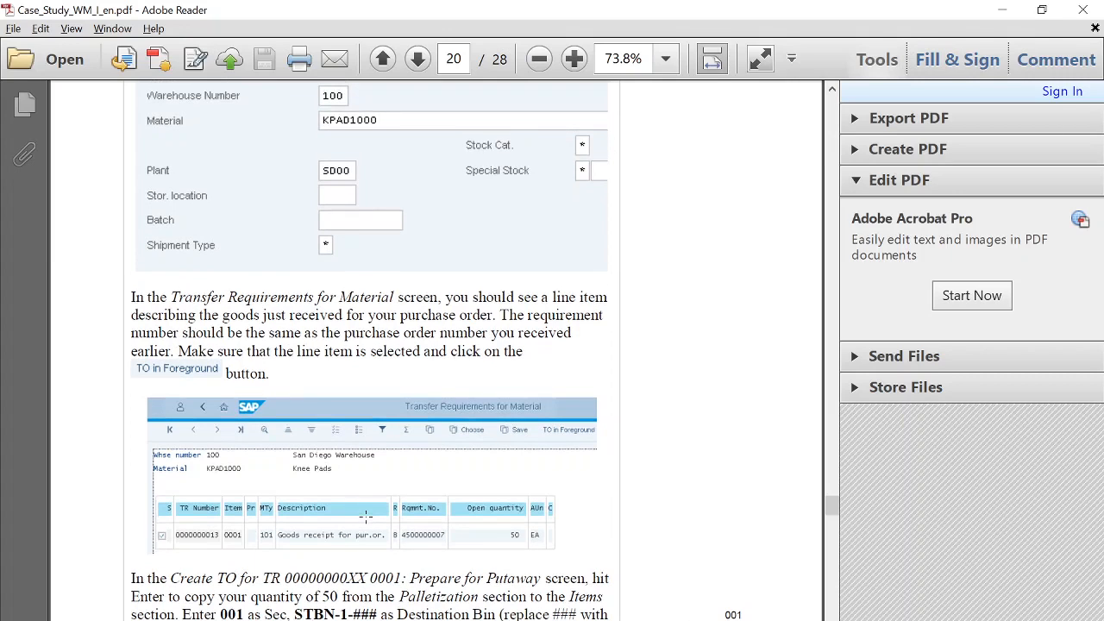
scroll(365, 515, "down", 2)
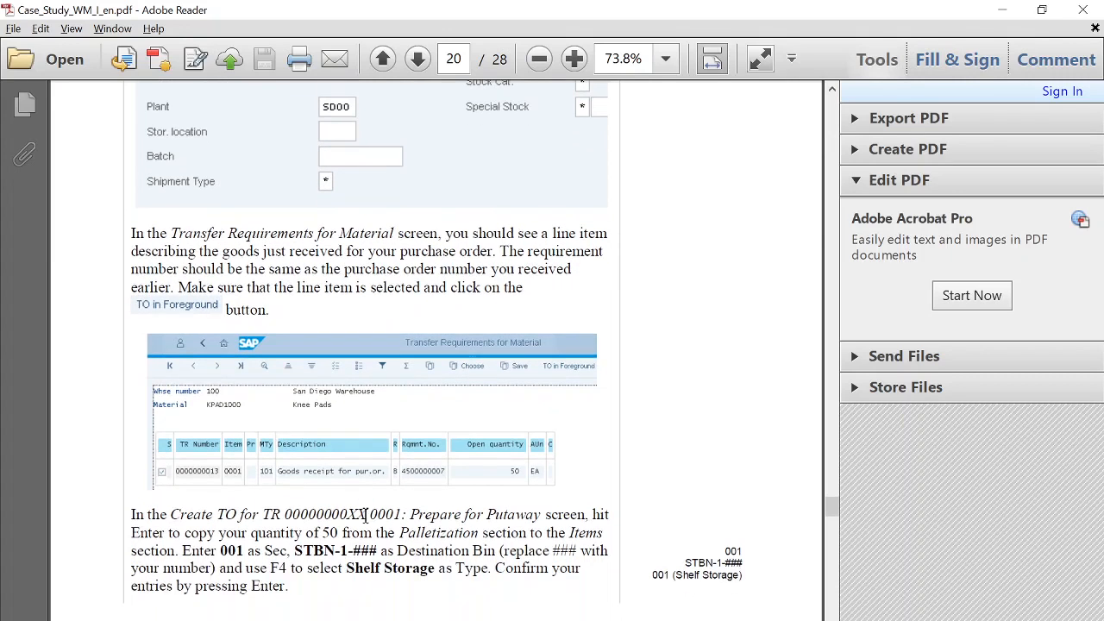
scroll(365, 515, "down", 8)
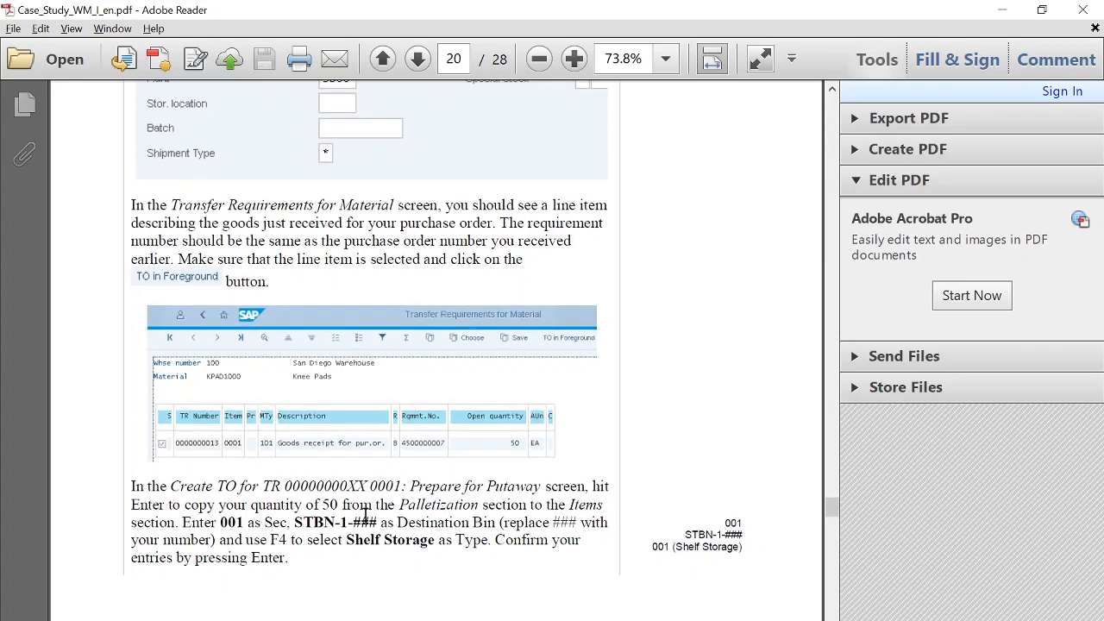
scroll(365, 514, "down", 9)
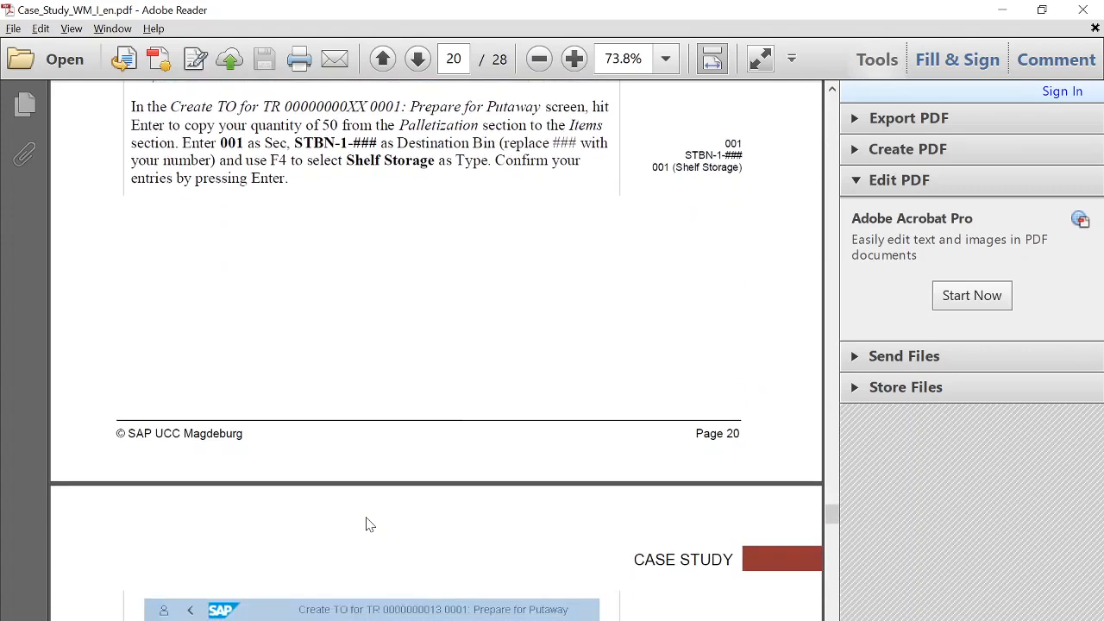
scroll(366, 515, "down", 2)
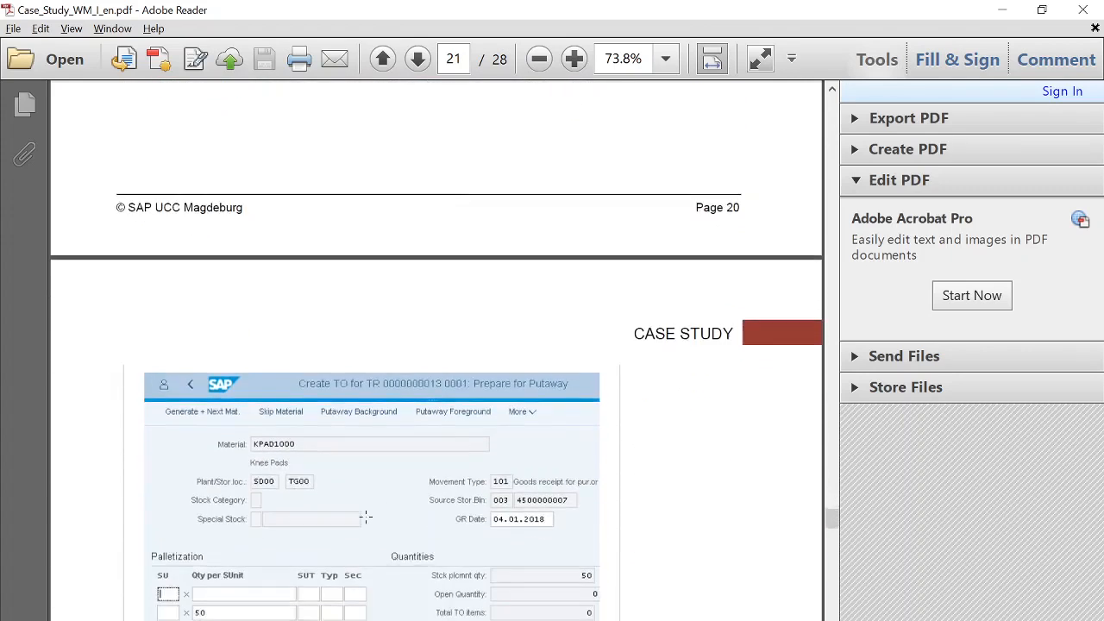
scroll(365, 517, "down", 4)
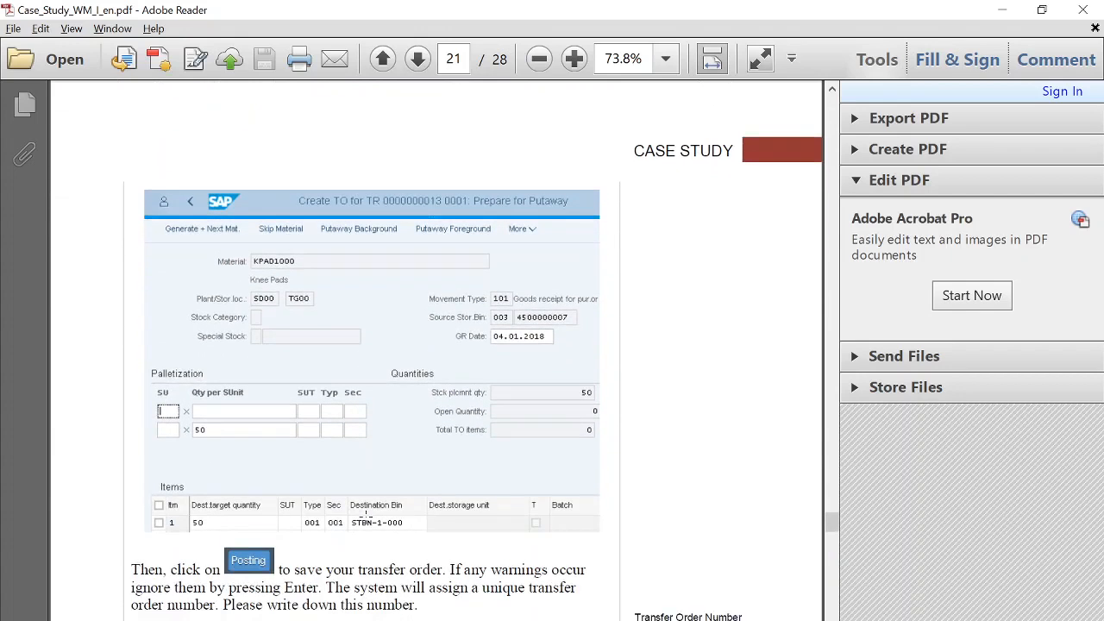
scroll(365, 515, "down", 4)
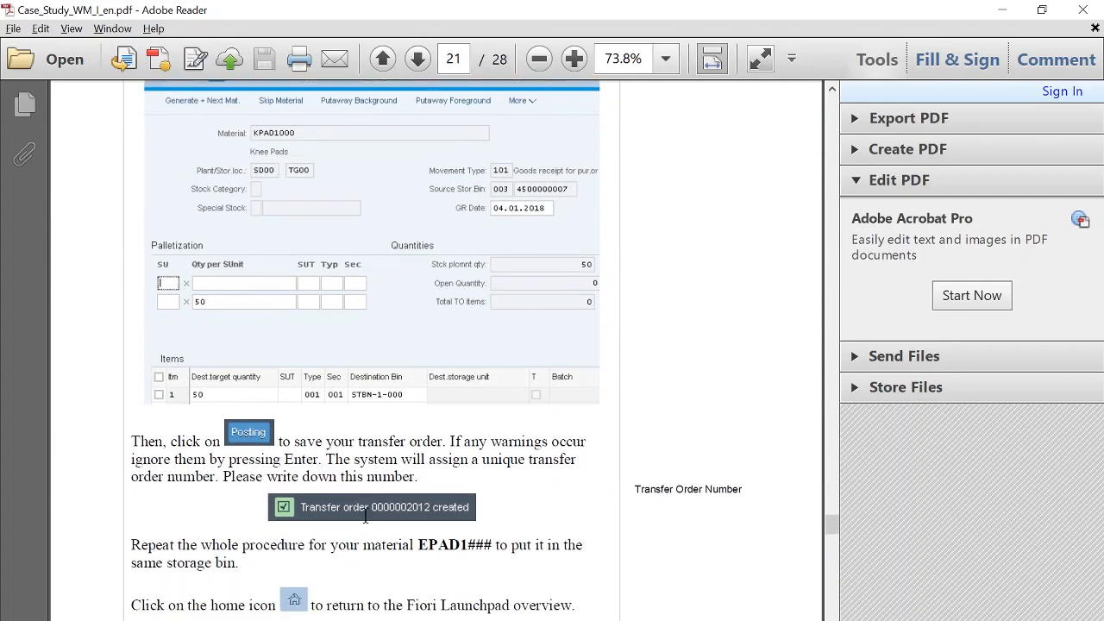
scroll(366, 515, "up", 2)
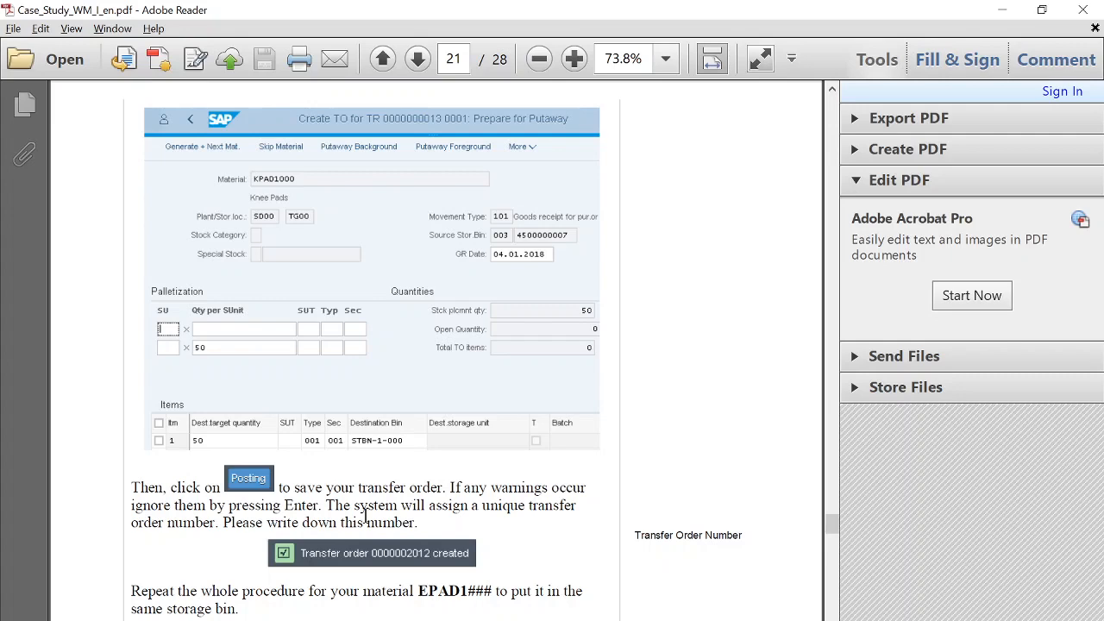
key("alt+Tab")
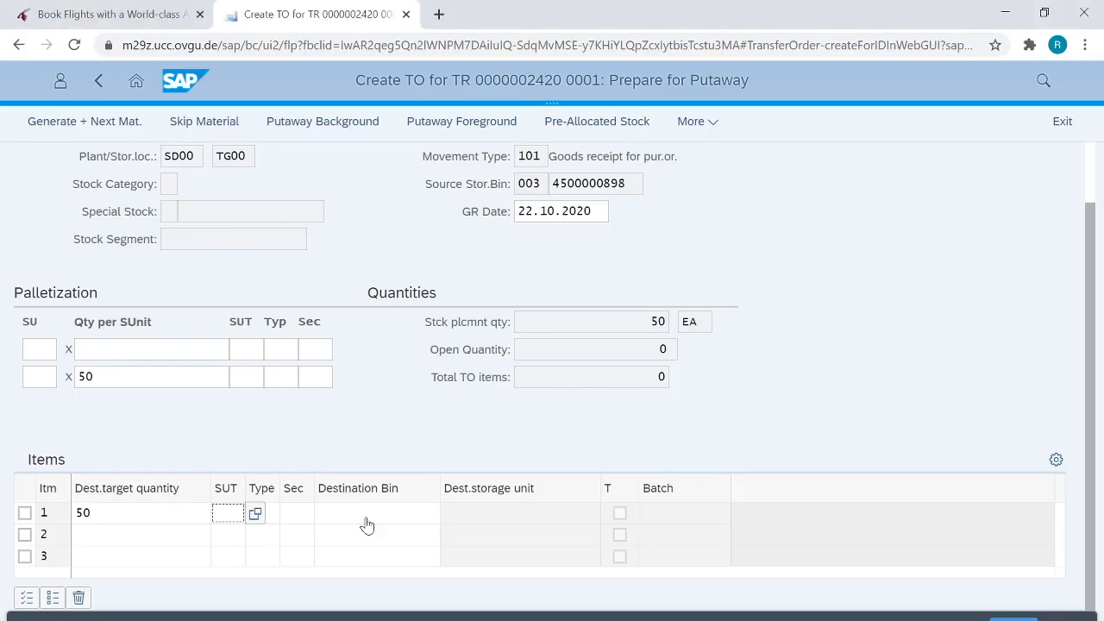
key("alt+Tab")
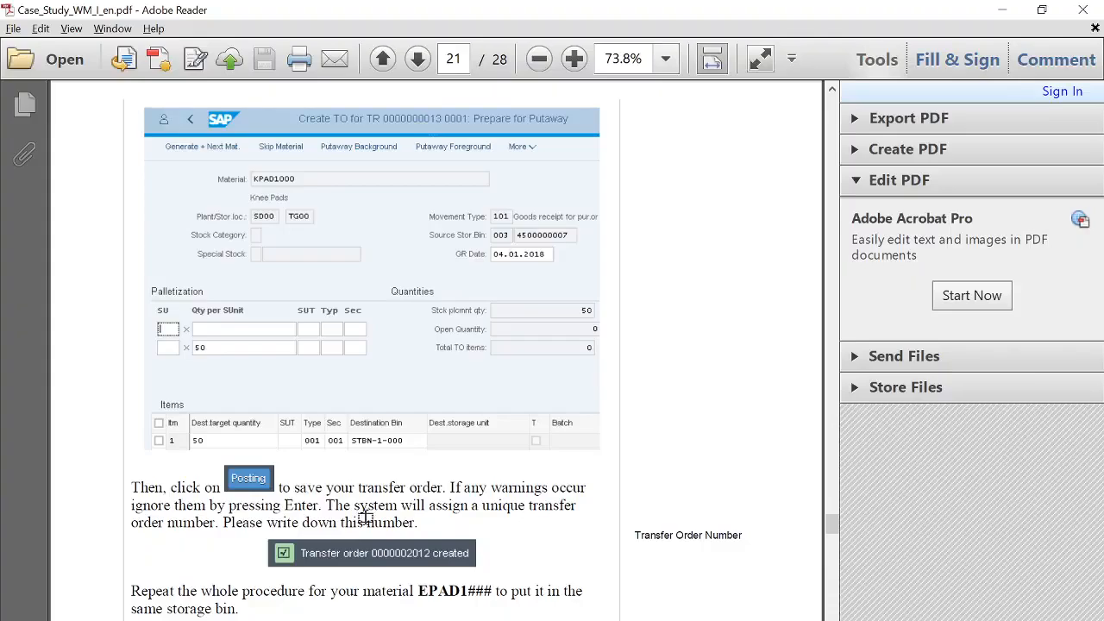
- Switch back to the transfer order in the browser and set item 1's storage type and section to 001
key("alt+Tab")
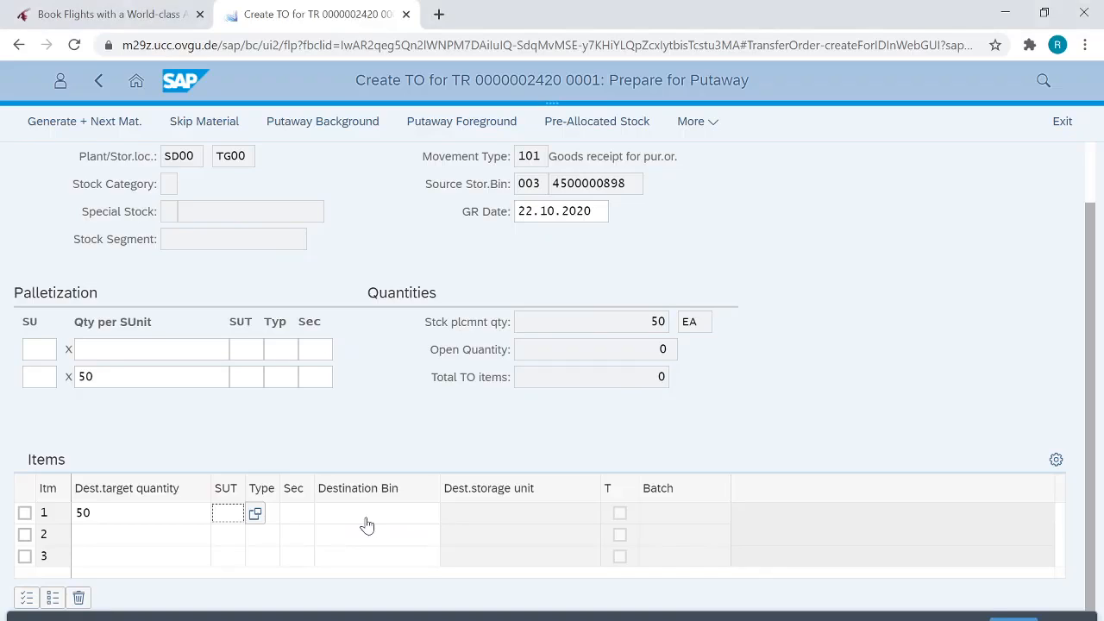
key("Tab")
type("001")
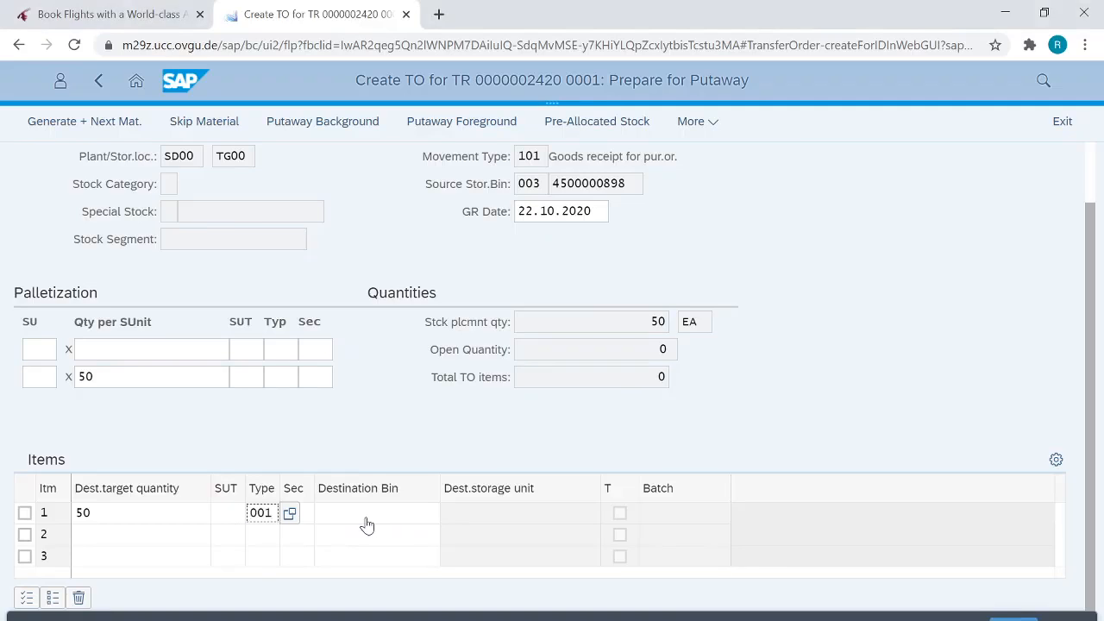
key("Tab")
type("001")
key("Tab")
- Switch to the case study PDF and copy the destination bin pattern STBN-1-### from page 20
key("alt+Tab")
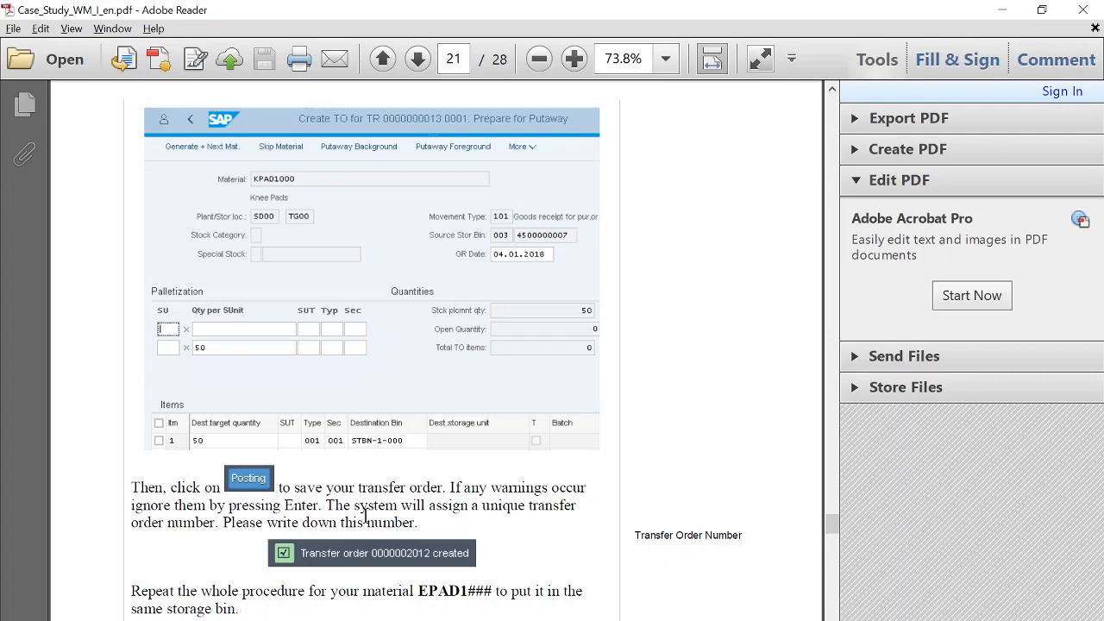
scroll(366, 515, "up", 8)
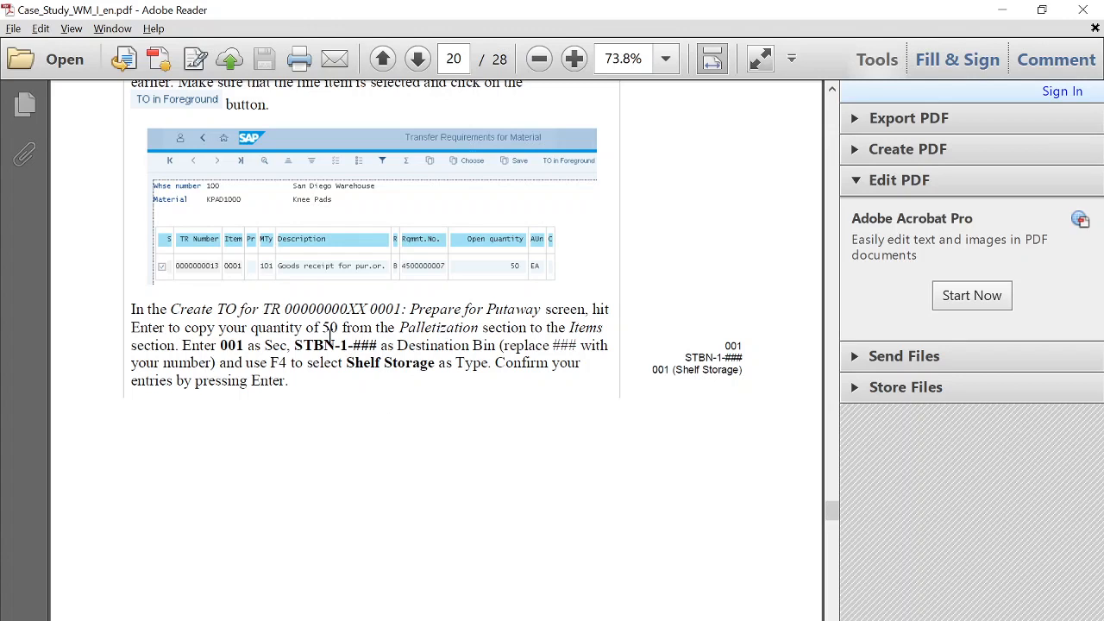
left_click_drag(295, 345, 375, 333)
key("ctrl+c")
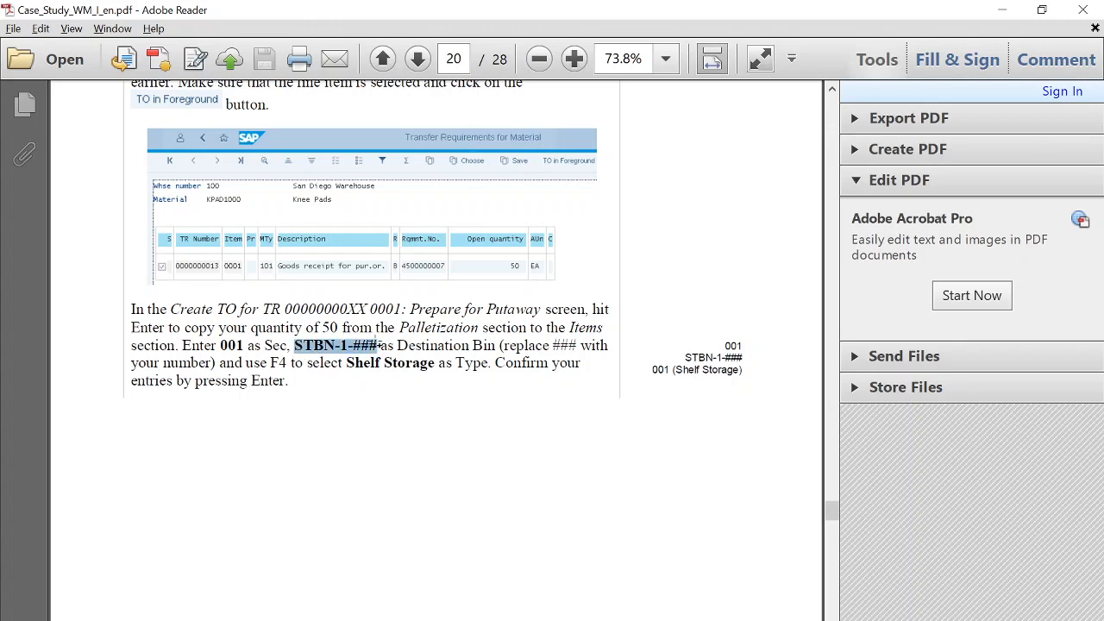
- Return to the transfer order in the browser, set item 1's destination bin to STBN-1-005 and post the order
key("alt+Tab")
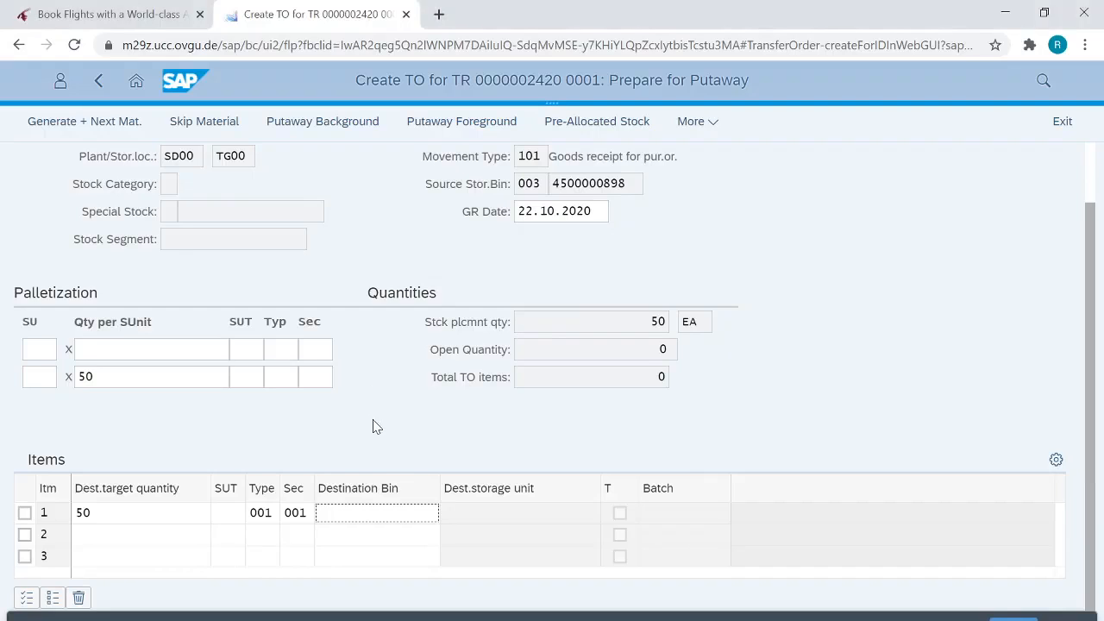
key("ctrl+v")
key("BackSpace")
key("BackSpace")
key("BackSpace")
type("005")
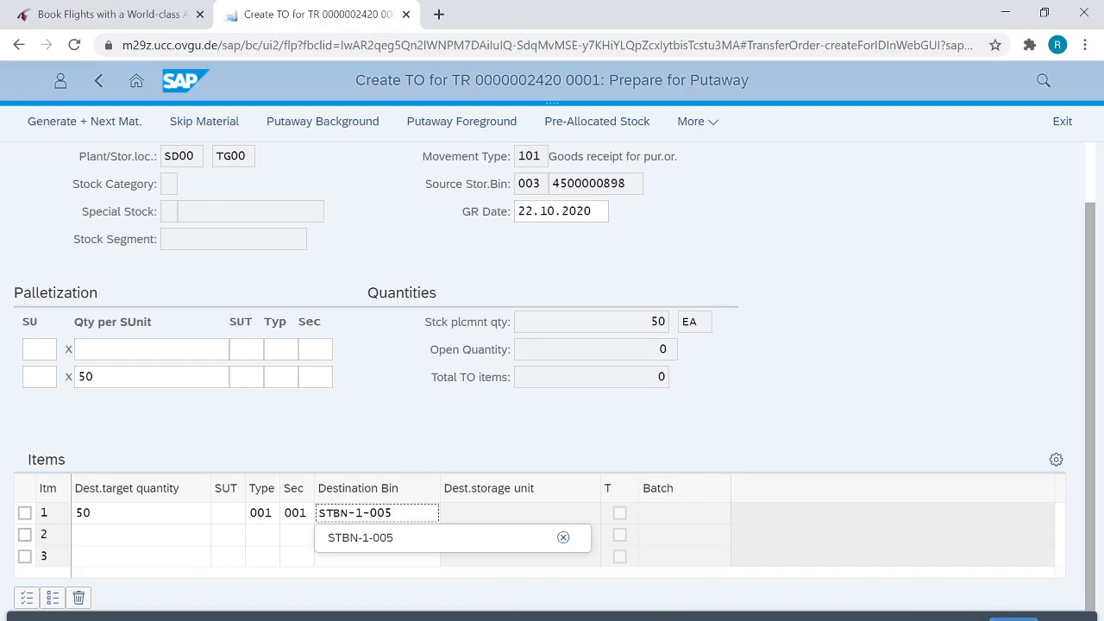
key("Return")
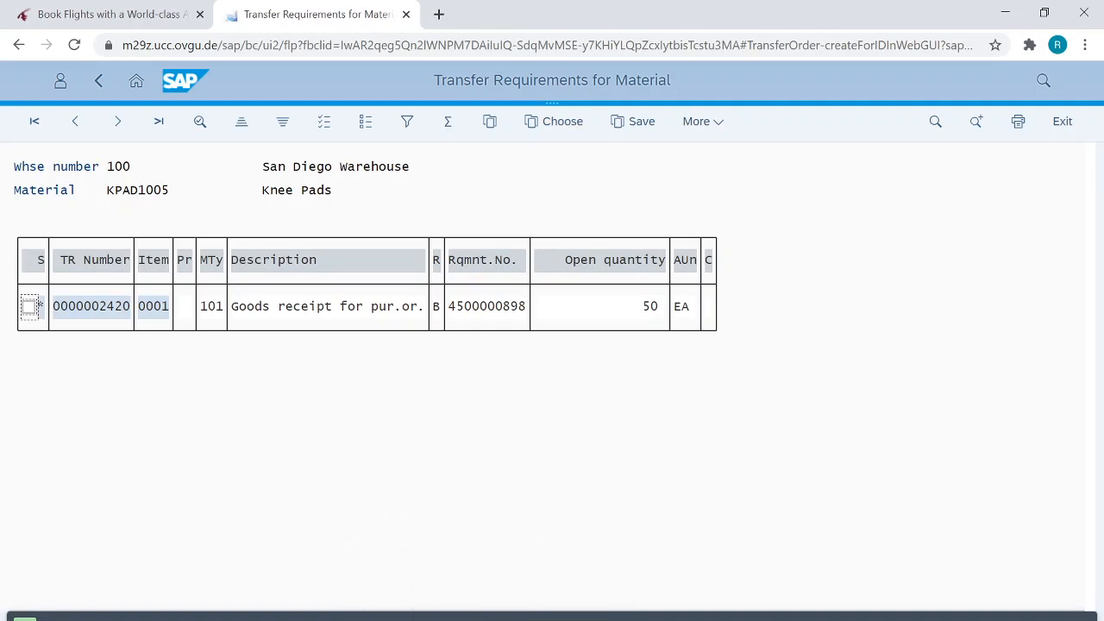
mouse_move(440, 619)
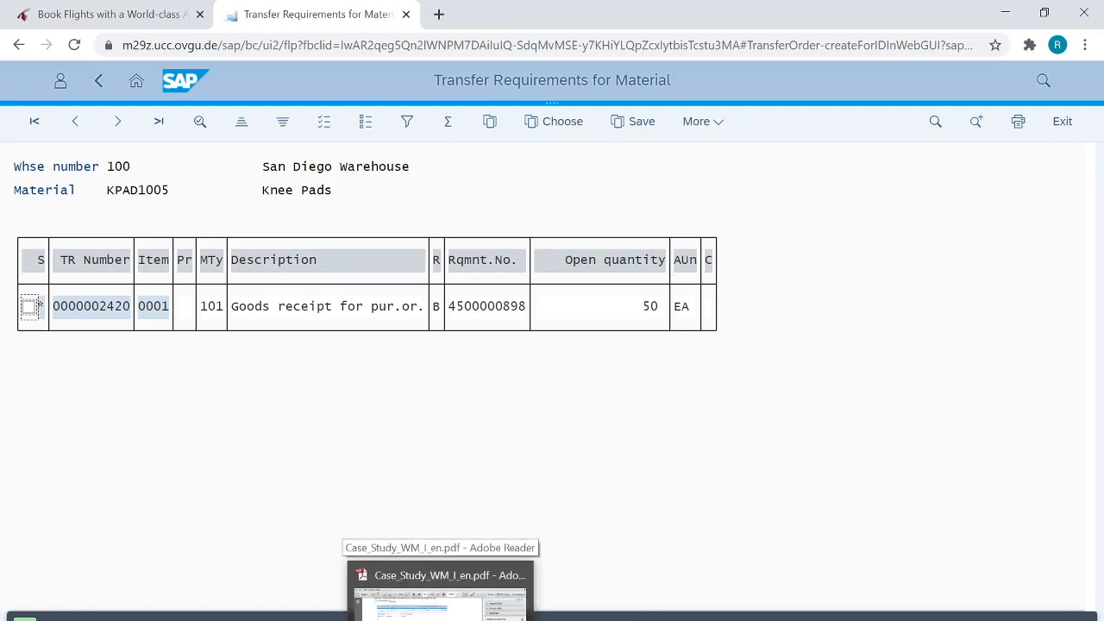
left_click(379, 453)
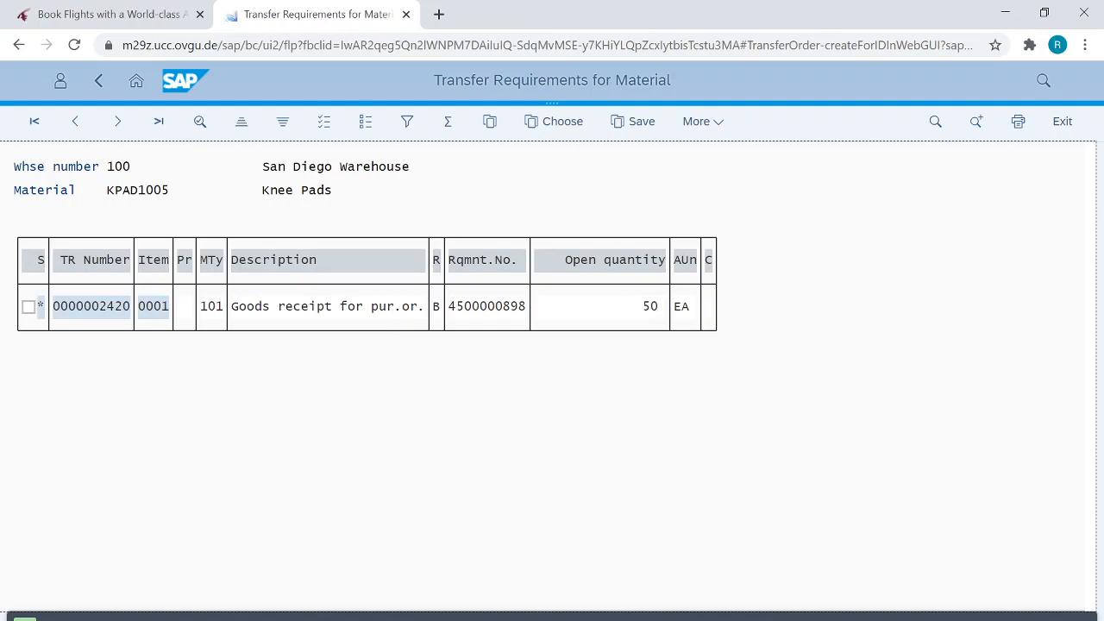
left_click(655, 620)
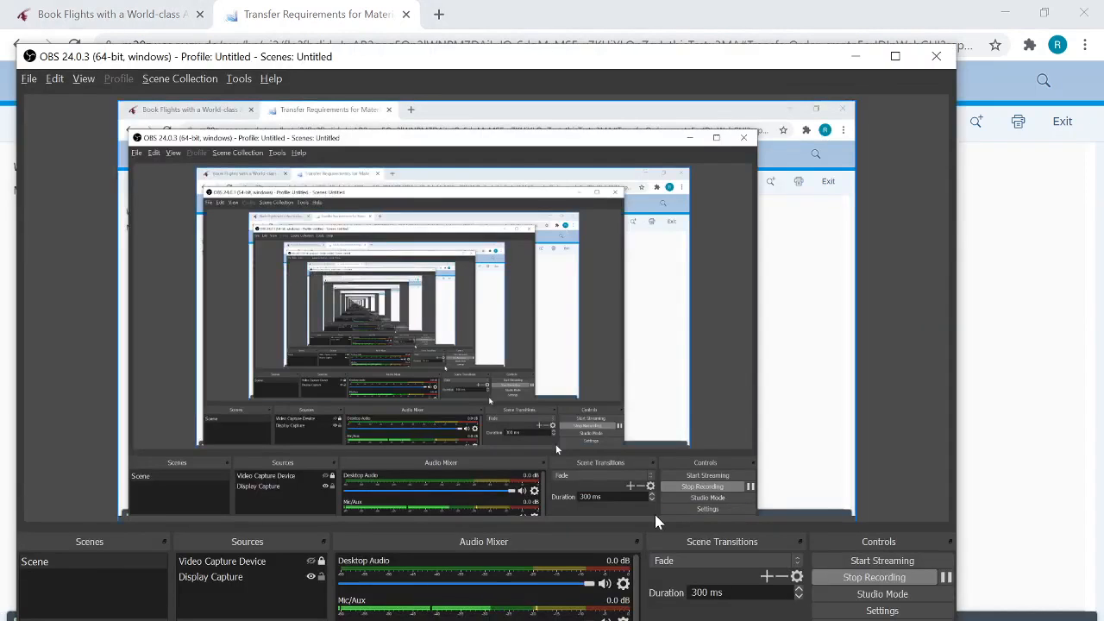